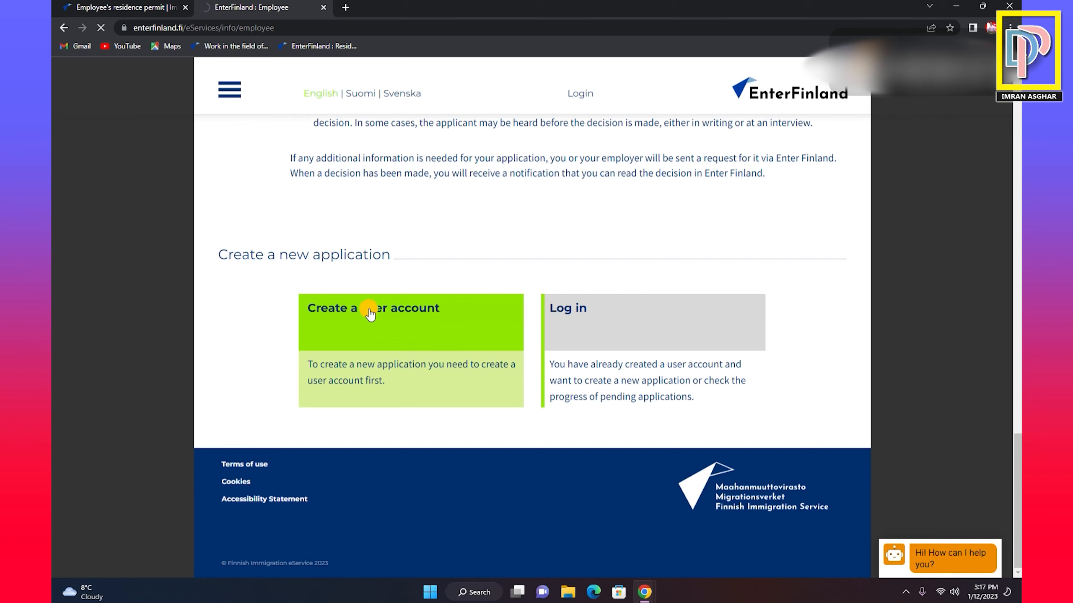
Start creating a user account and read through the two registration methods and the benefits of strong identification.
{"action": "left_click", "coordinate": [370, 314]}
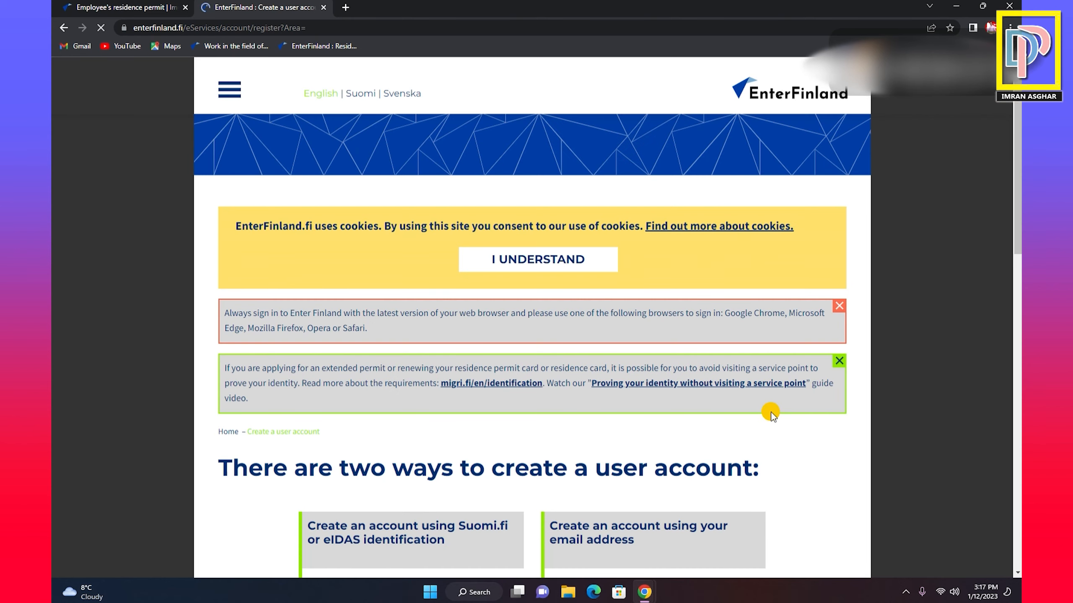
{"action": "scroll", "coordinate": [771, 413], "scroll_direction": "down", "scroll_amount": 5}
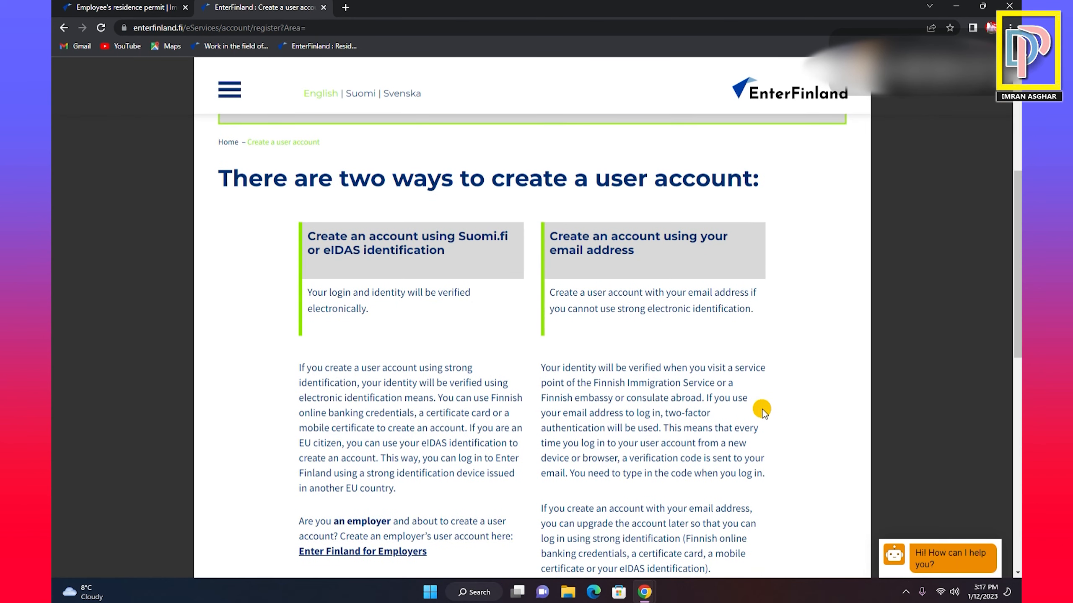
{"action": "scroll", "coordinate": [759, 406], "scroll_direction": "down", "scroll_amount": 3}
{"action": "scroll", "coordinate": [758, 406], "scroll_direction": "up", "scroll_amount": 4}
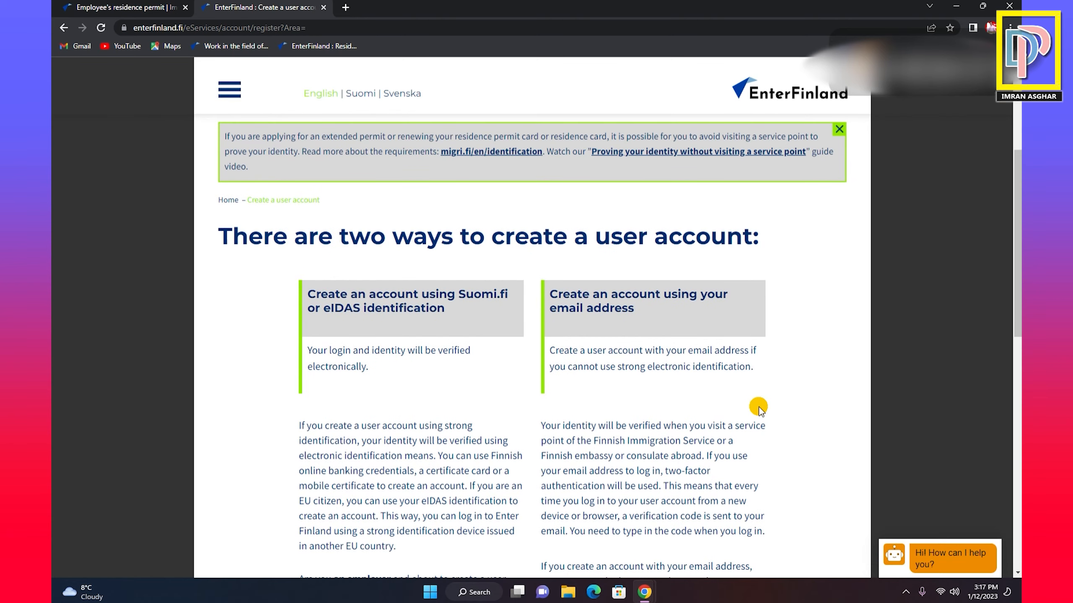
{"action": "scroll", "coordinate": [758, 409], "scroll_direction": "down", "scroll_amount": 8}
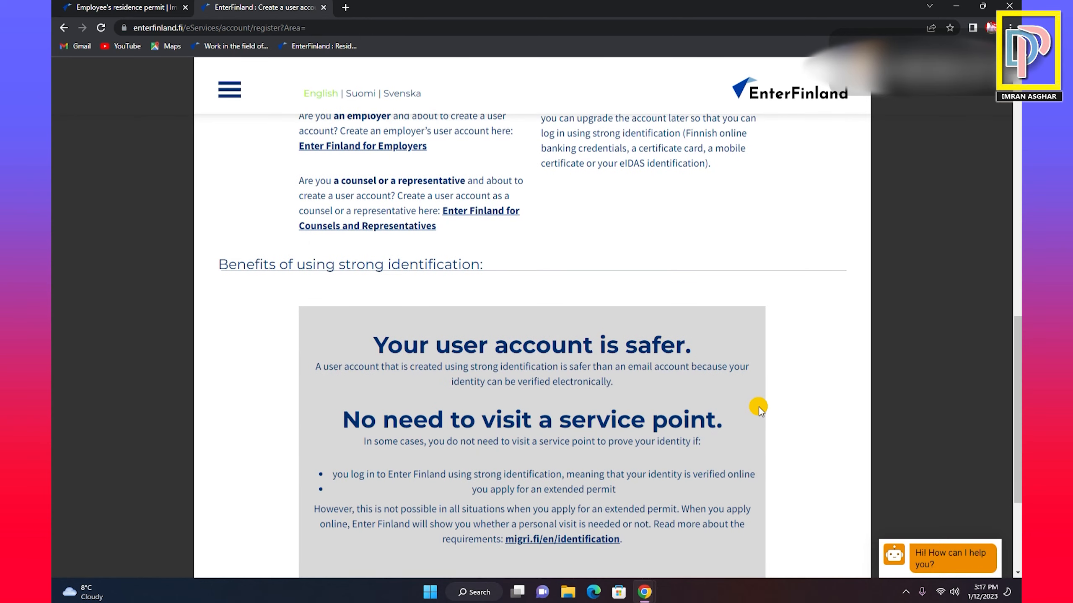
{"action": "scroll", "coordinate": [758, 406], "scroll_direction": "up", "scroll_amount": 7}
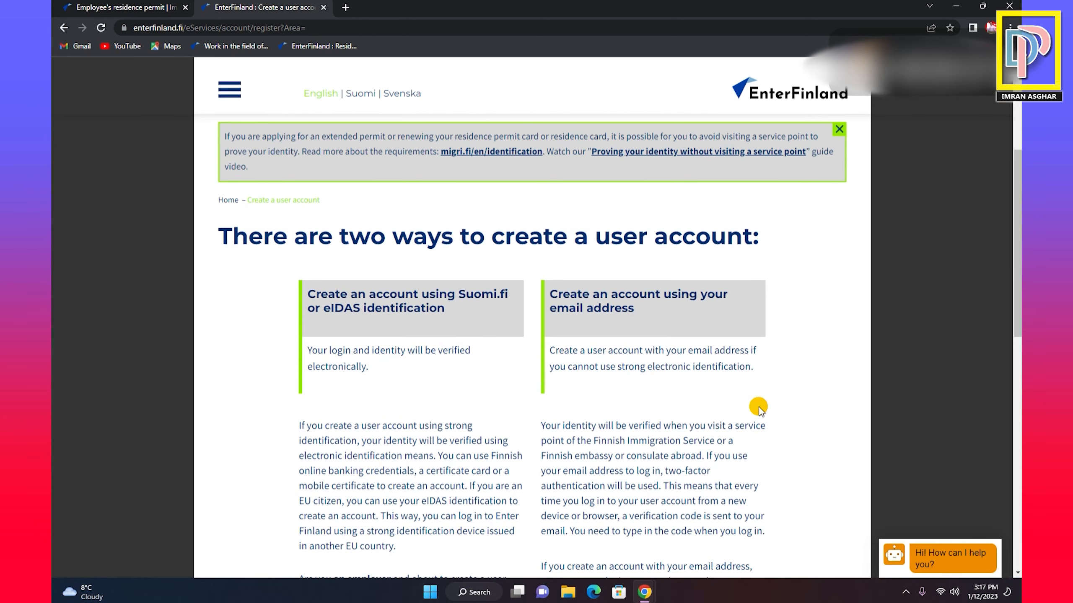
{"action": "scroll", "coordinate": [758, 407], "scroll_direction": "up", "scroll_amount": 1}
{"action": "scroll", "coordinate": [771, 407], "scroll_direction": "down", "scroll_amount": 1}
{"action": "scroll", "coordinate": [771, 407], "scroll_direction": "down", "scroll_amount": 1}
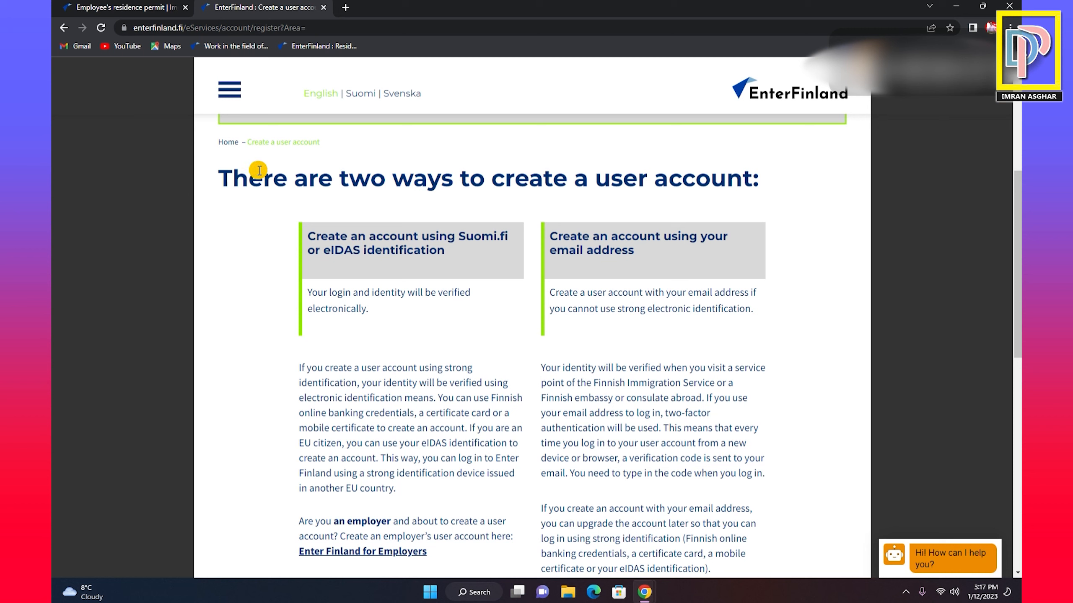
Highlight the heading about the two account creation methods and the paragraph on strong identification, and clear the selection.
{"action": "left_click_drag", "start_coordinate": [220, 174], "coordinate": [756, 175]}
{"action": "left_click", "coordinate": [756, 175]}
{"action": "left_click_drag", "start_coordinate": [300, 368], "coordinate": [452, 489]}
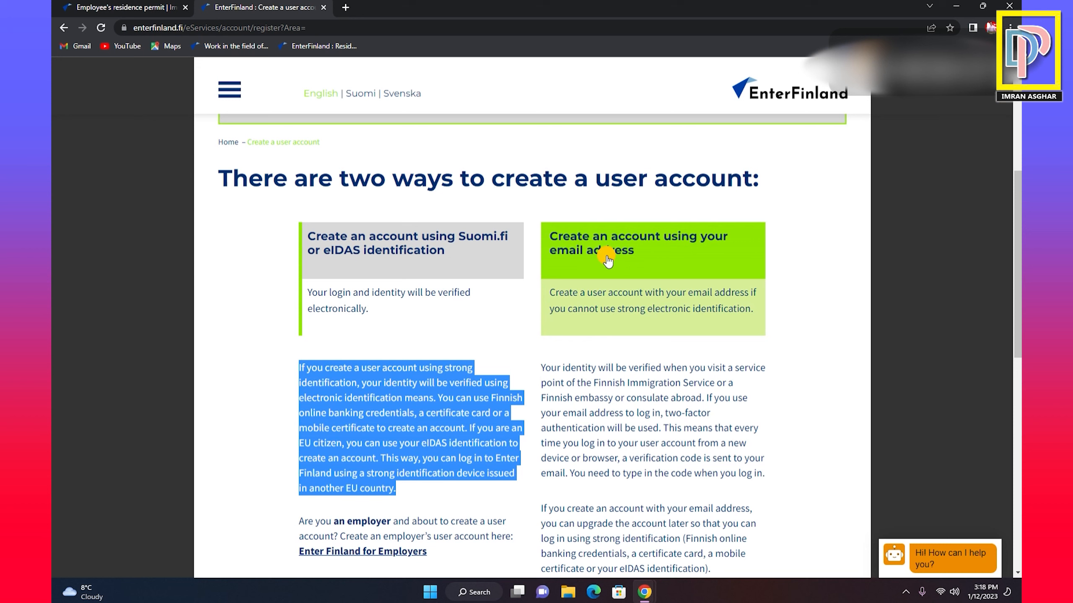
{"action": "left_click", "coordinate": [657, 200]}
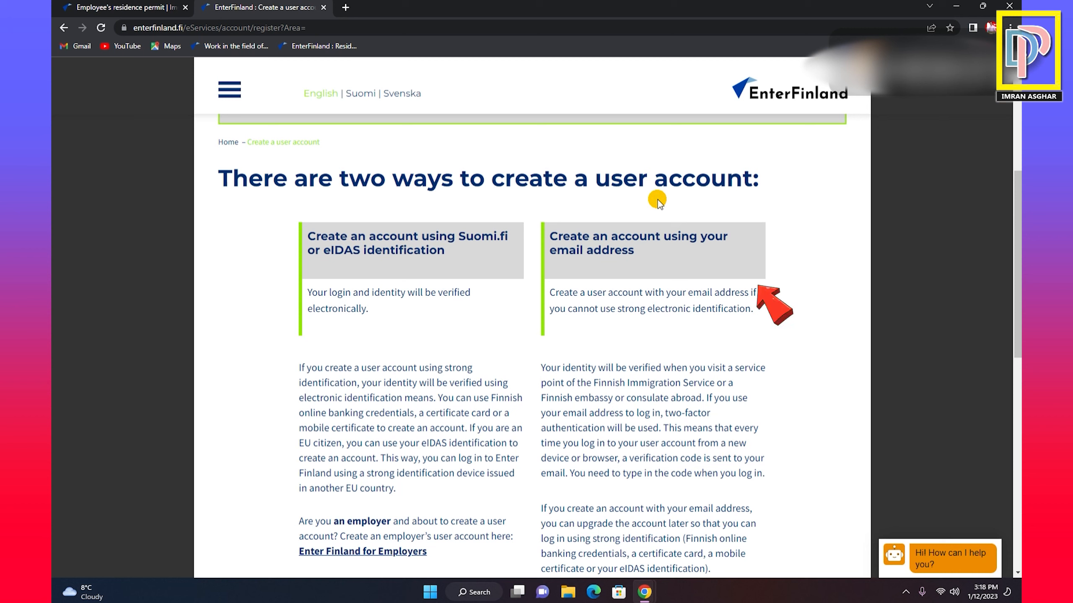
Choose to create an account using an email address and bring up the registration form.
{"action": "left_click", "coordinate": [627, 247]}
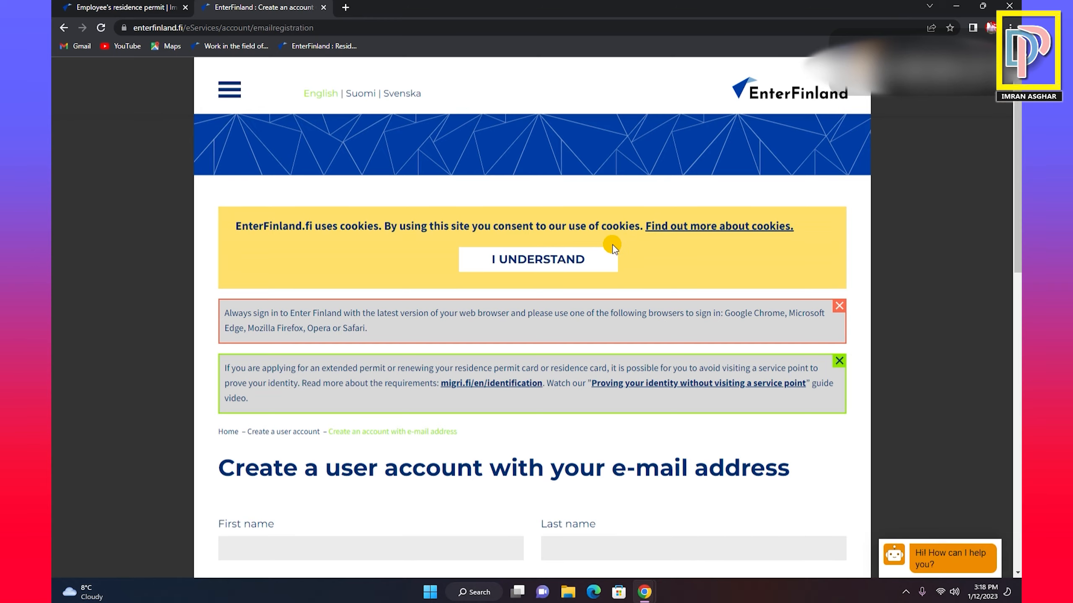
{"action": "left_click", "coordinate": [611, 249]}
{"action": "scroll", "coordinate": [623, 233], "scroll_direction": "down", "scroll_amount": 3}
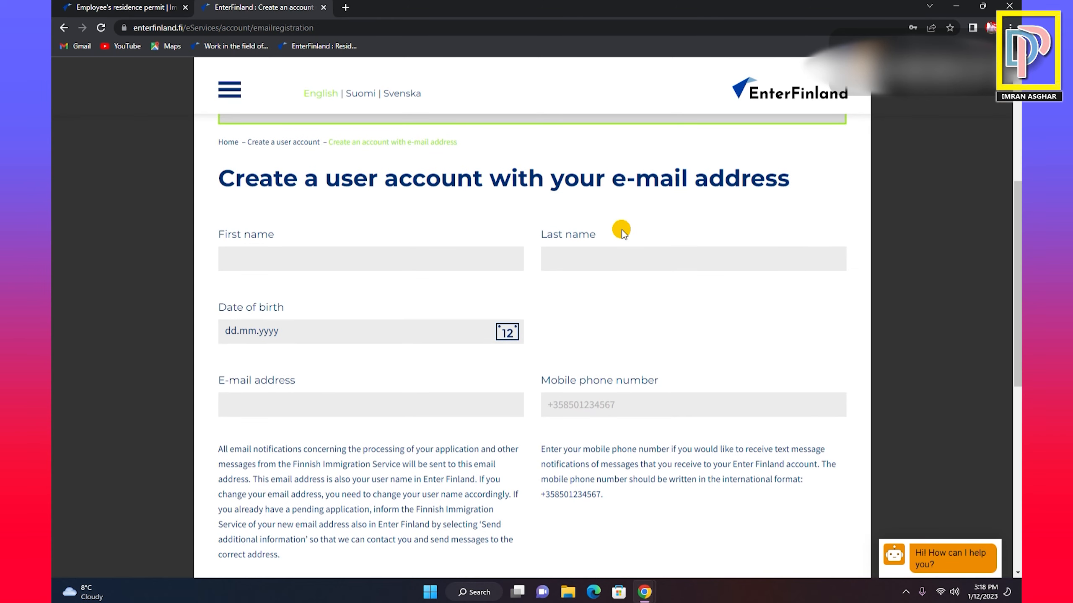
Examine the first name, last name and date of birth fields of the registration form.
{"action": "left_click", "coordinate": [338, 261]}
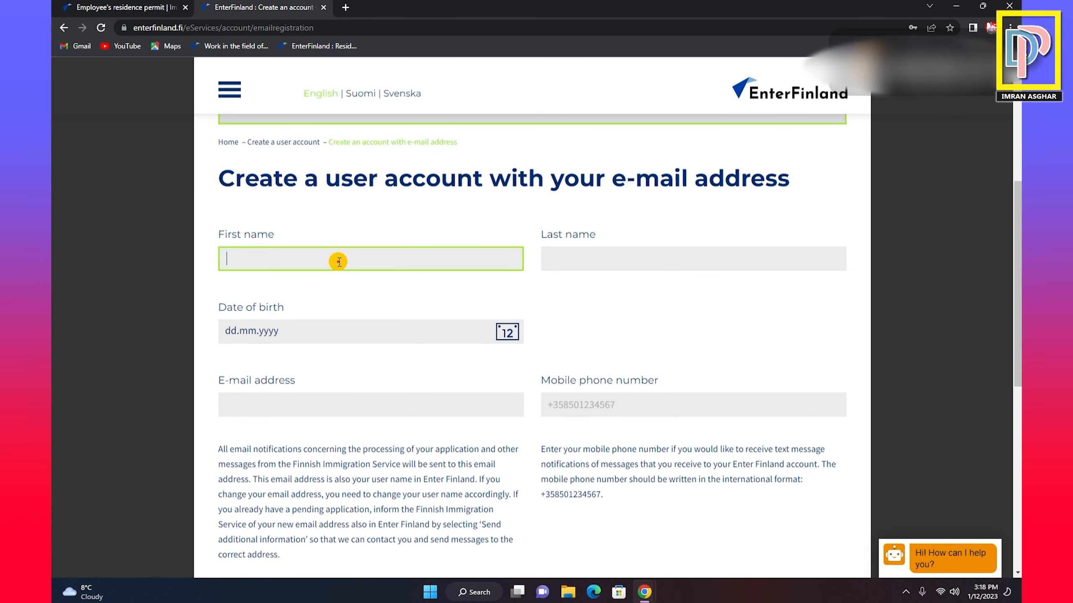
{"action": "left_click", "coordinate": [582, 262]}
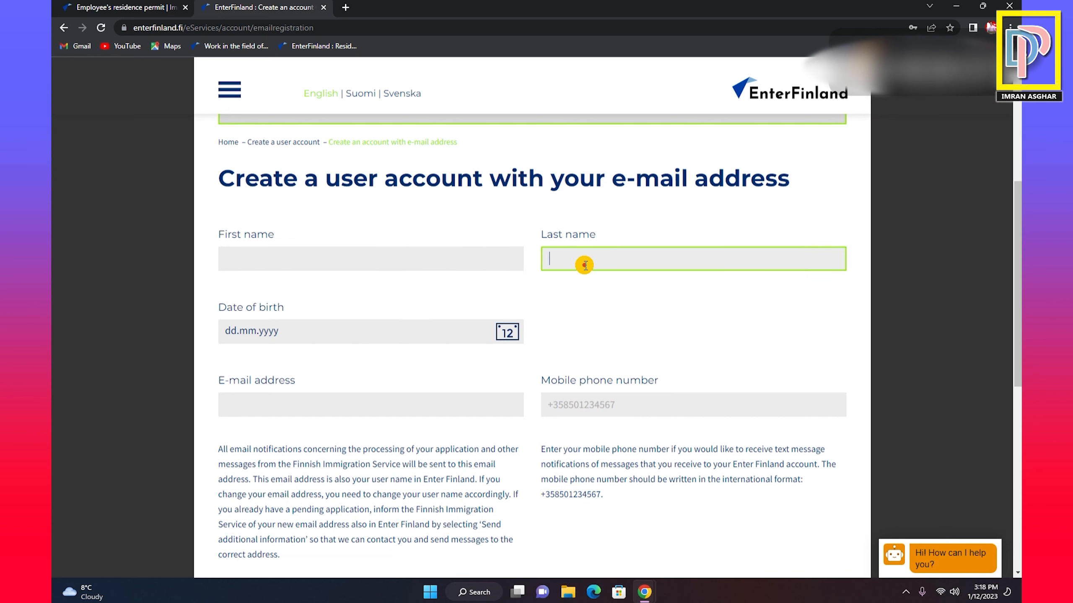
{"action": "left_click", "coordinate": [293, 335]}
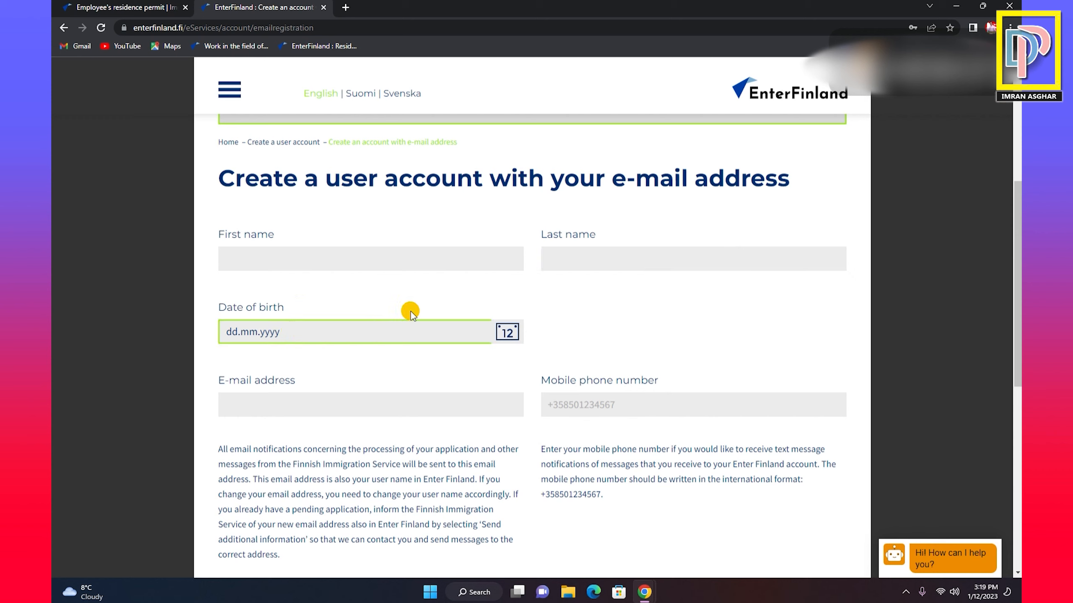
{"action": "scroll", "coordinate": [453, 307], "scroll_direction": "down", "scroll_amount": 3}
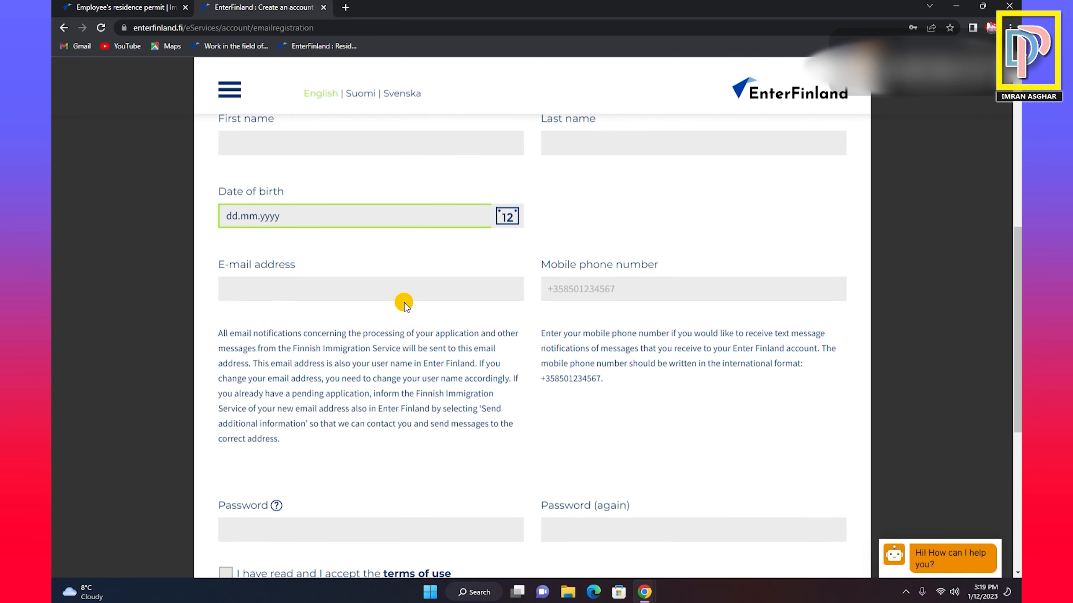
{"action": "scroll", "coordinate": [403, 301], "scroll_direction": "up", "scroll_amount": 3}
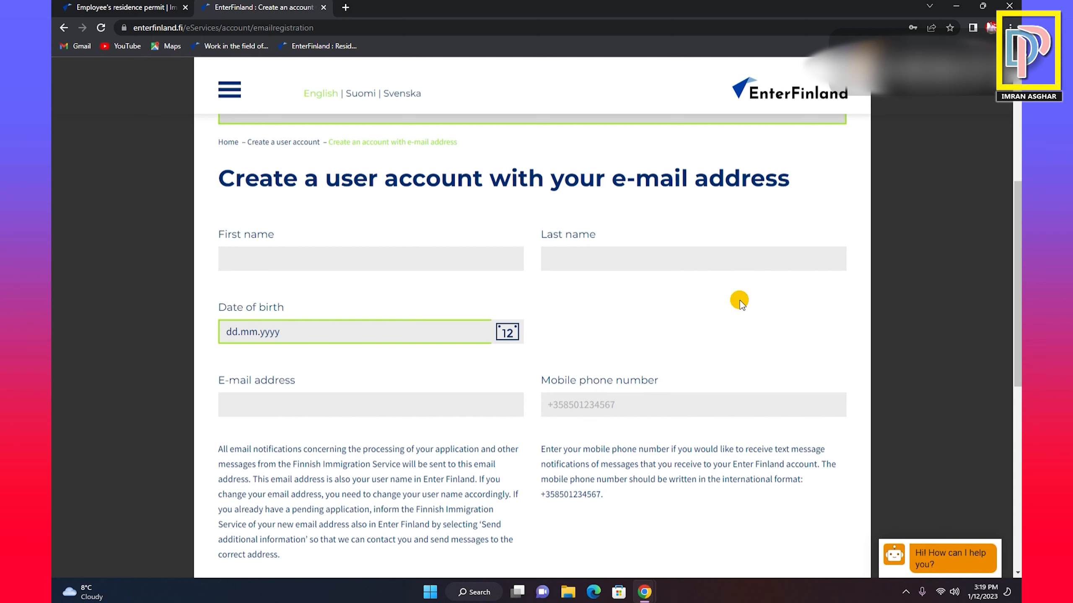
Examine the password field and the repeated password field of the registration form.
{"action": "scroll", "coordinate": [625, 256], "scroll_direction": "down", "scroll_amount": 4}
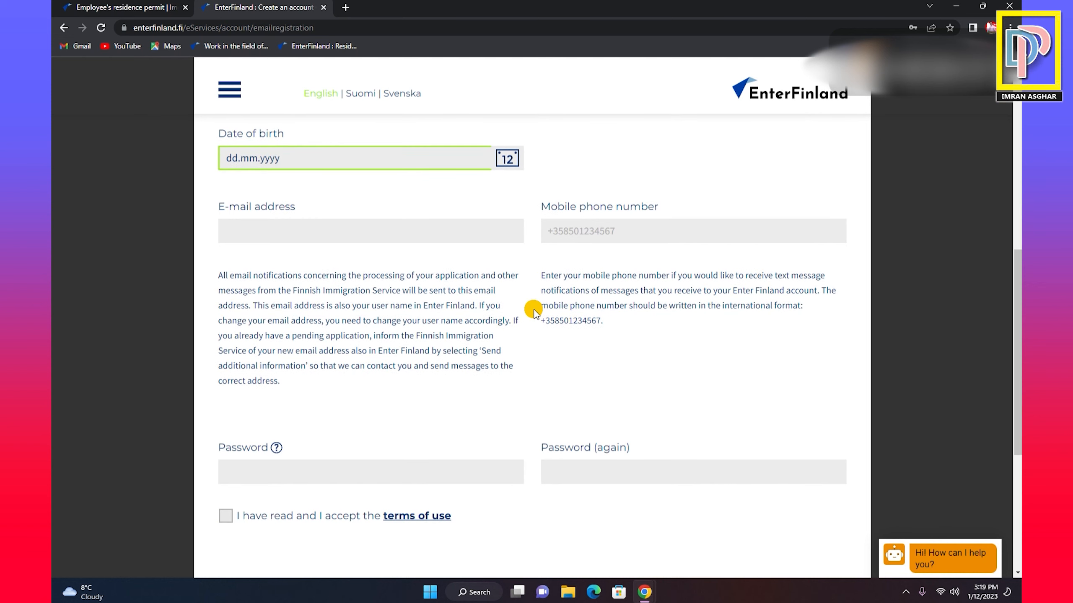
{"action": "scroll", "coordinate": [533, 310], "scroll_direction": "down", "scroll_amount": 4}
{"action": "left_click", "coordinate": [284, 305]}
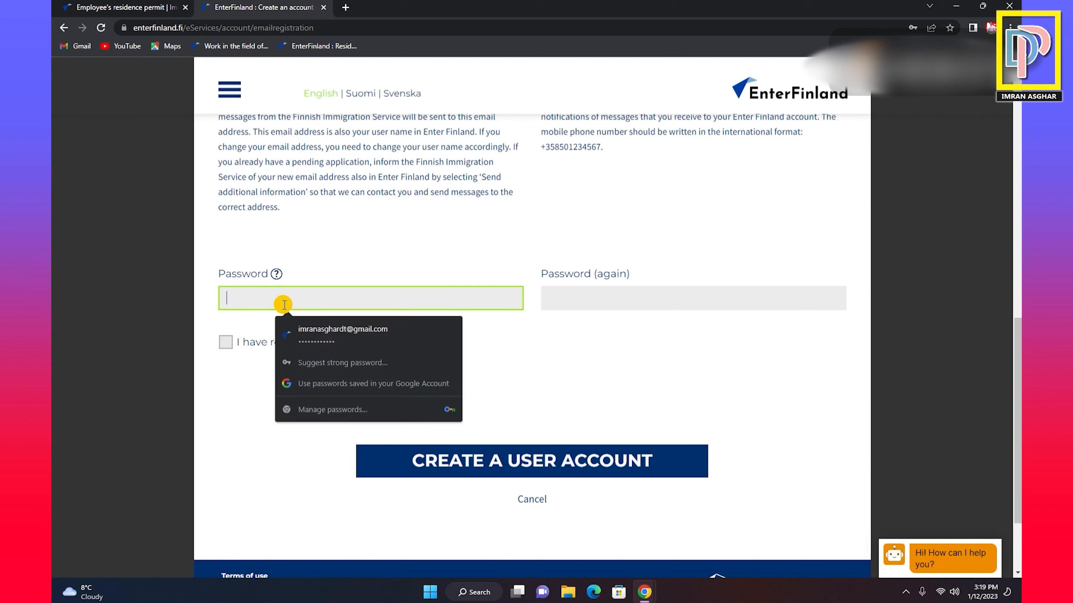
{"action": "left_click", "coordinate": [576, 309]}
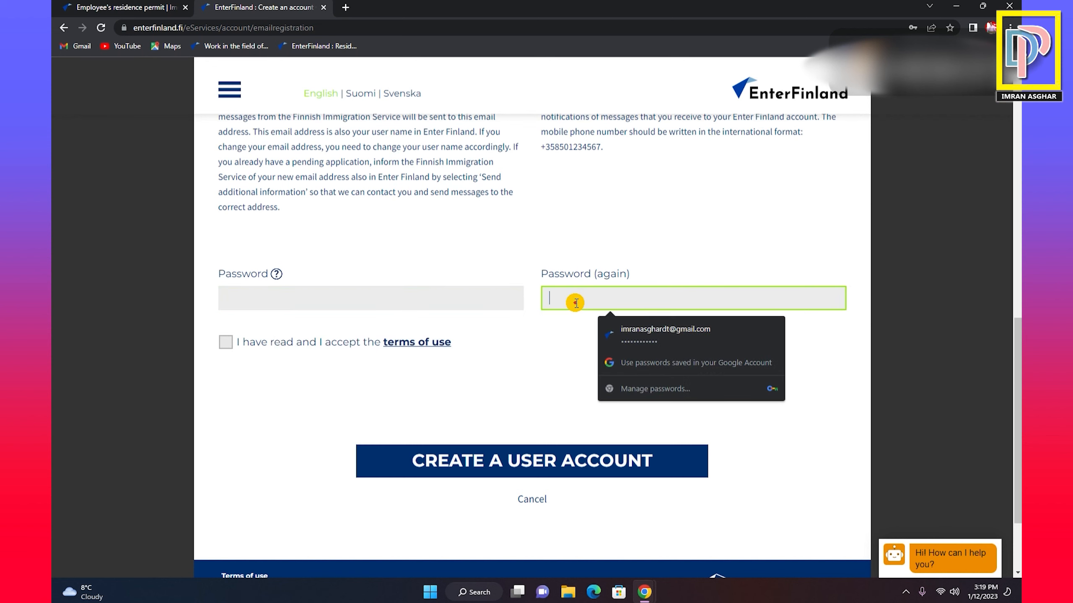
Look over the registration form from the site notices down to the password fields.
{"action": "scroll", "coordinate": [513, 340], "scroll_direction": "up", "scroll_amount": 8}
{"action": "scroll", "coordinate": [514, 340], "scroll_direction": "down", "scroll_amount": 7}
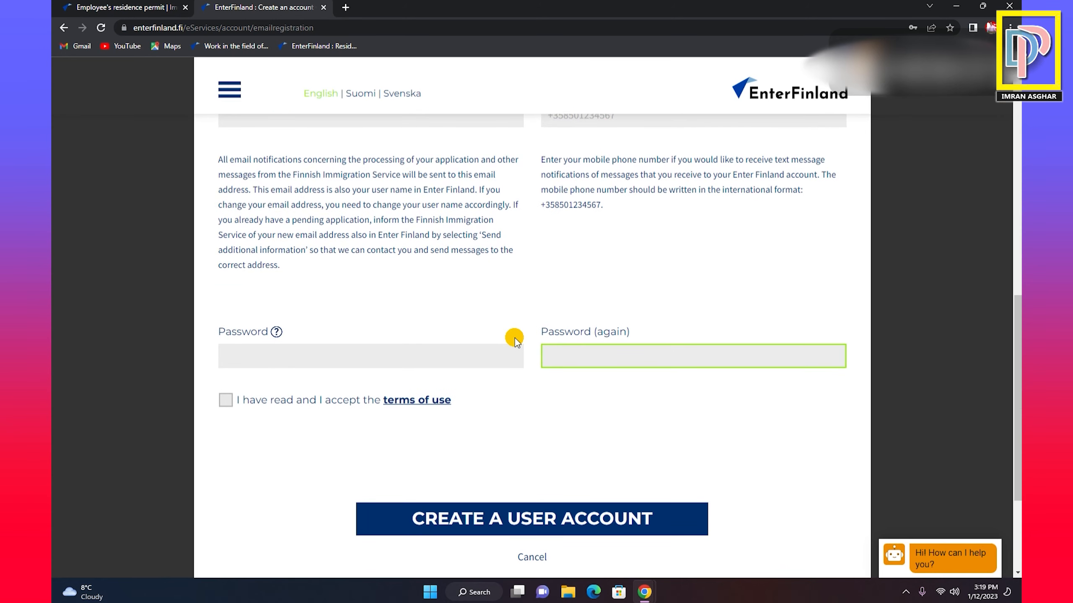
{"action": "scroll", "coordinate": [514, 340], "scroll_direction": "down", "scroll_amount": 3}
{"action": "scroll", "coordinate": [515, 340], "scroll_direction": "up", "scroll_amount": 5}
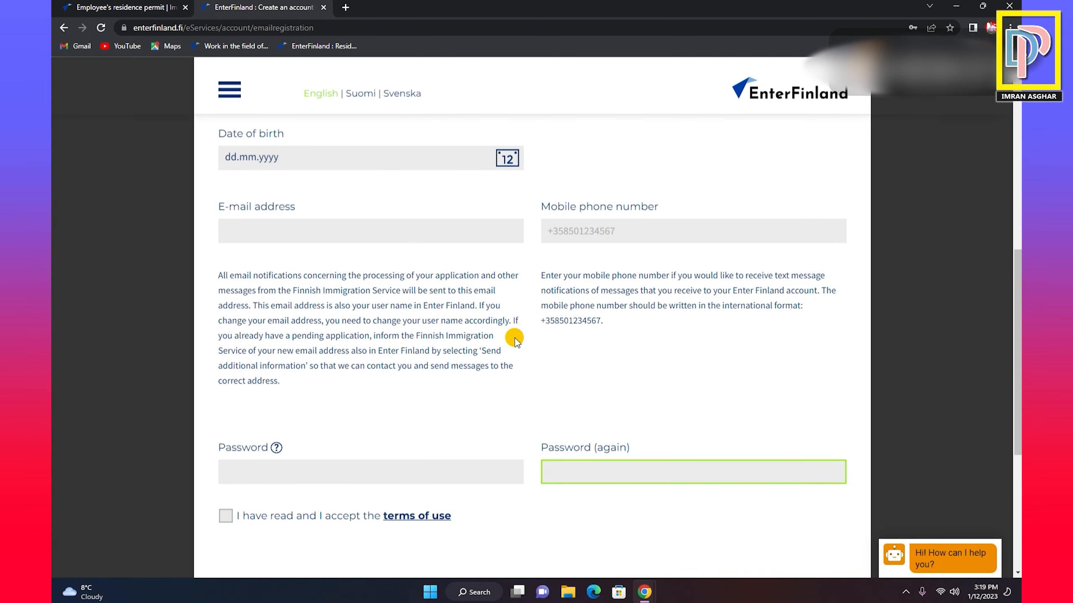
{"action": "scroll", "coordinate": [515, 340], "scroll_direction": "up", "scroll_amount": 7}
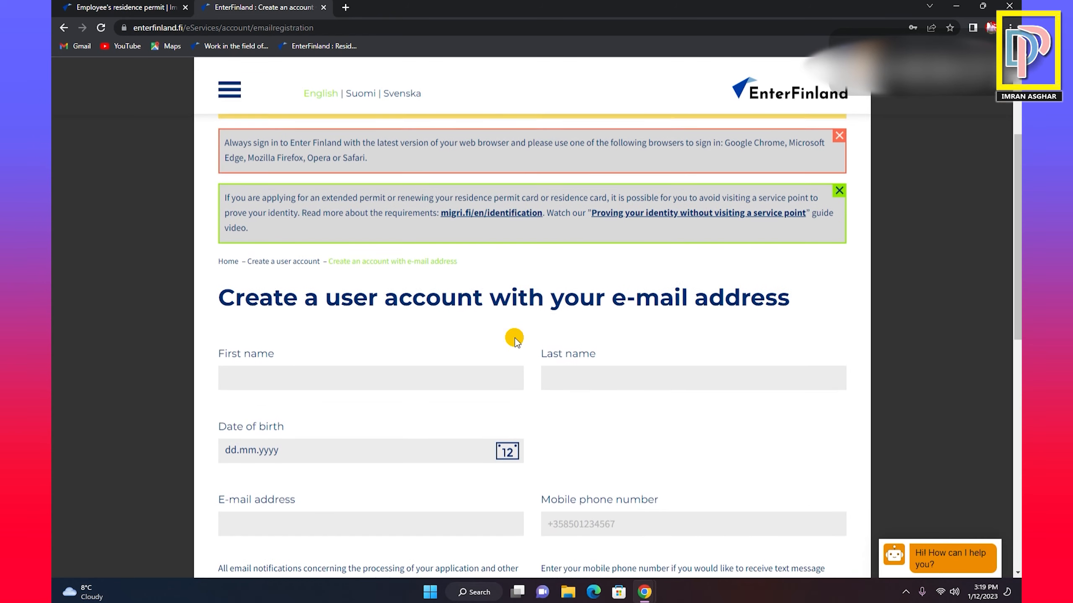
{"action": "scroll", "coordinate": [515, 340], "scroll_direction": "up", "scroll_amount": 3}
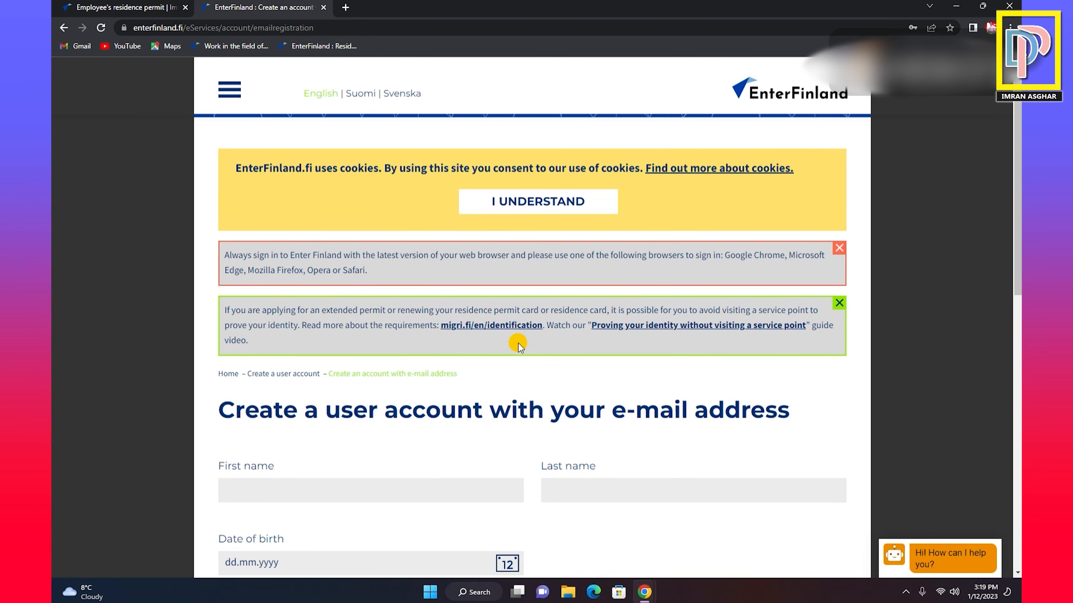
{"action": "scroll", "coordinate": [518, 344], "scroll_direction": "down", "scroll_amount": 4}
{"action": "scroll", "coordinate": [511, 338], "scroll_direction": "down", "scroll_amount": 7}
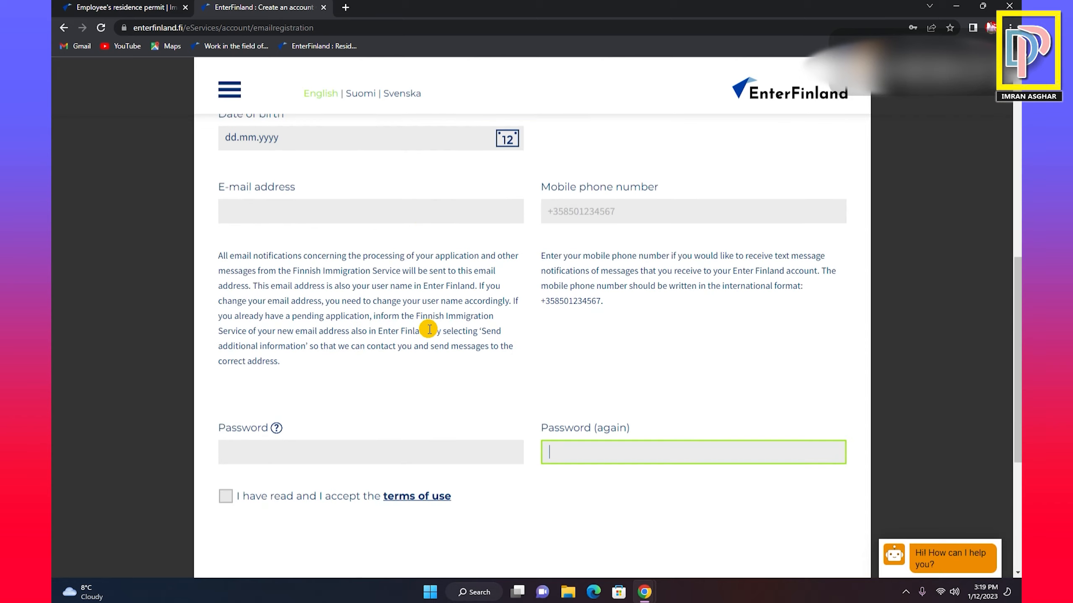
Mark the terms of use as read and accepted, and withdraw that acceptance.
{"action": "scroll", "coordinate": [506, 332], "scroll_direction": "down", "scroll_amount": 4}
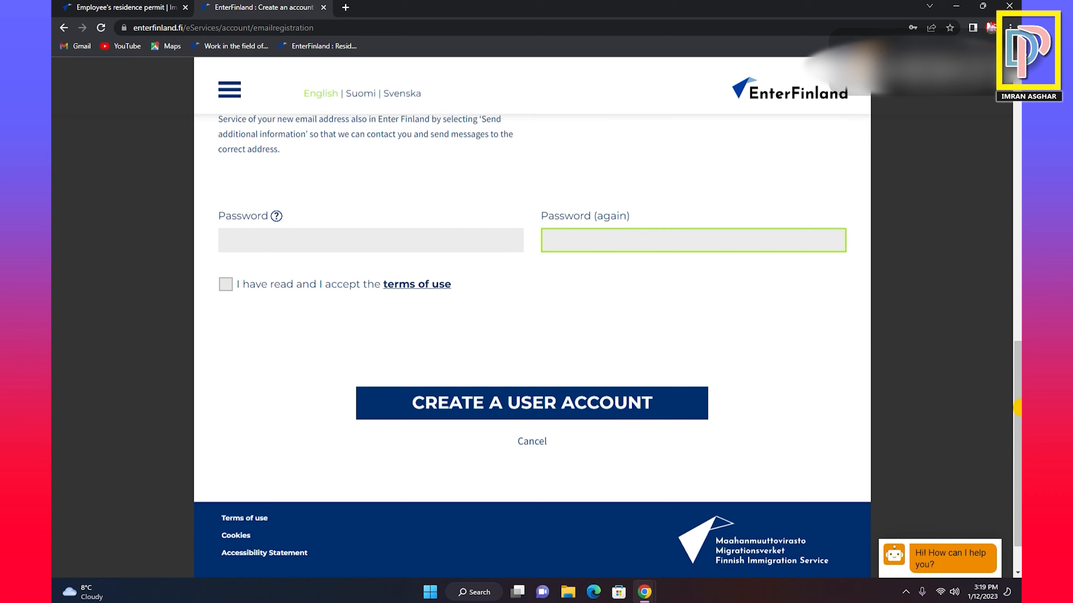
{"action": "left_click", "coordinate": [227, 286]}
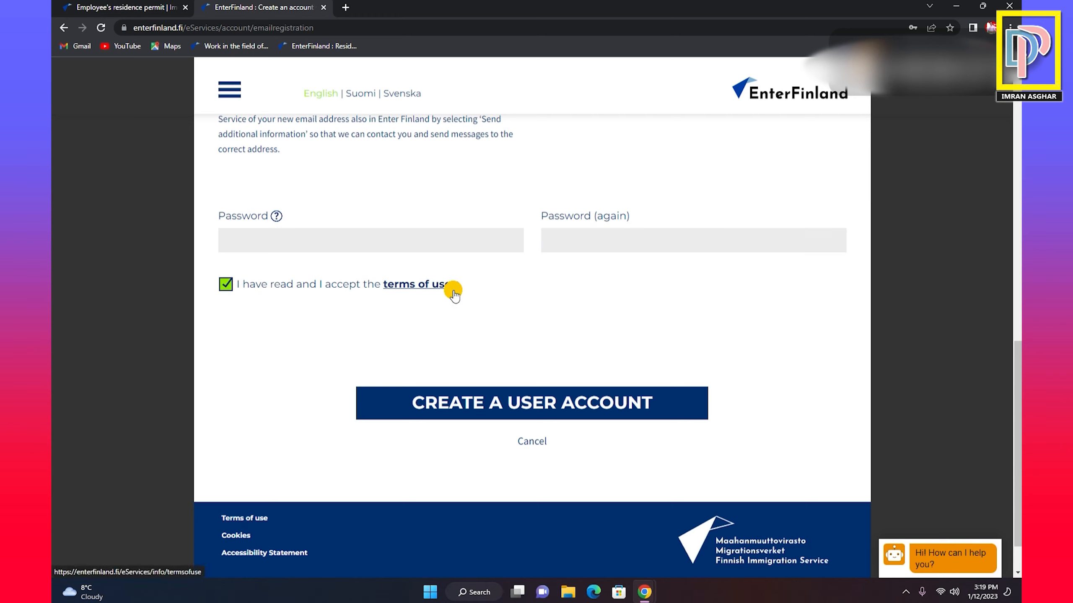
{"action": "left_click", "coordinate": [218, 285]}
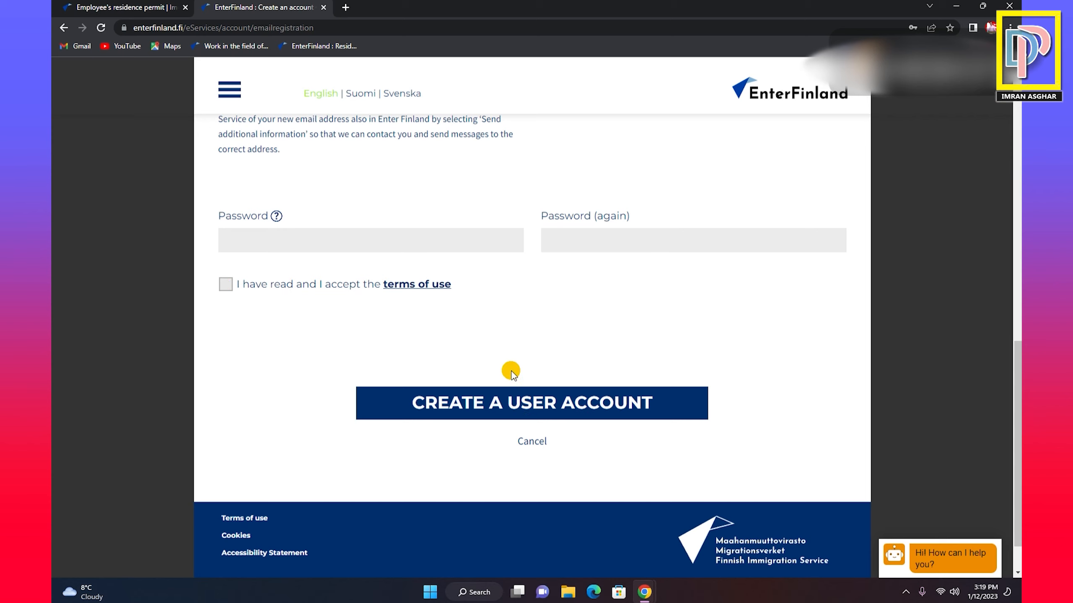
Examine the e-mail address and mobile phone number fields of the registration form.
{"action": "scroll", "coordinate": [513, 371], "scroll_direction": "up", "scroll_amount": 8}
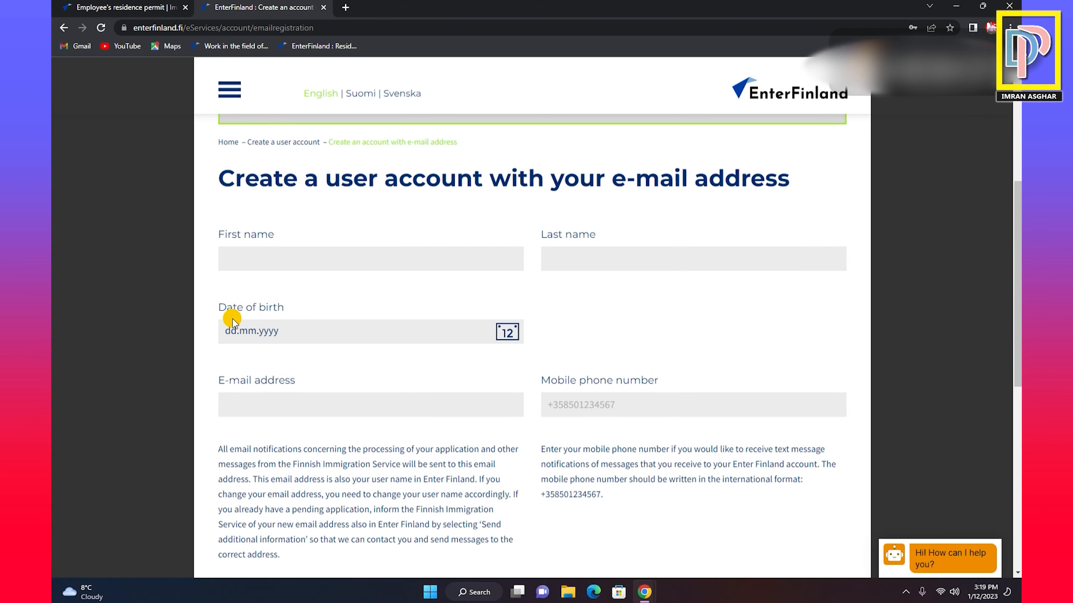
{"action": "left_click", "coordinate": [238, 404]}
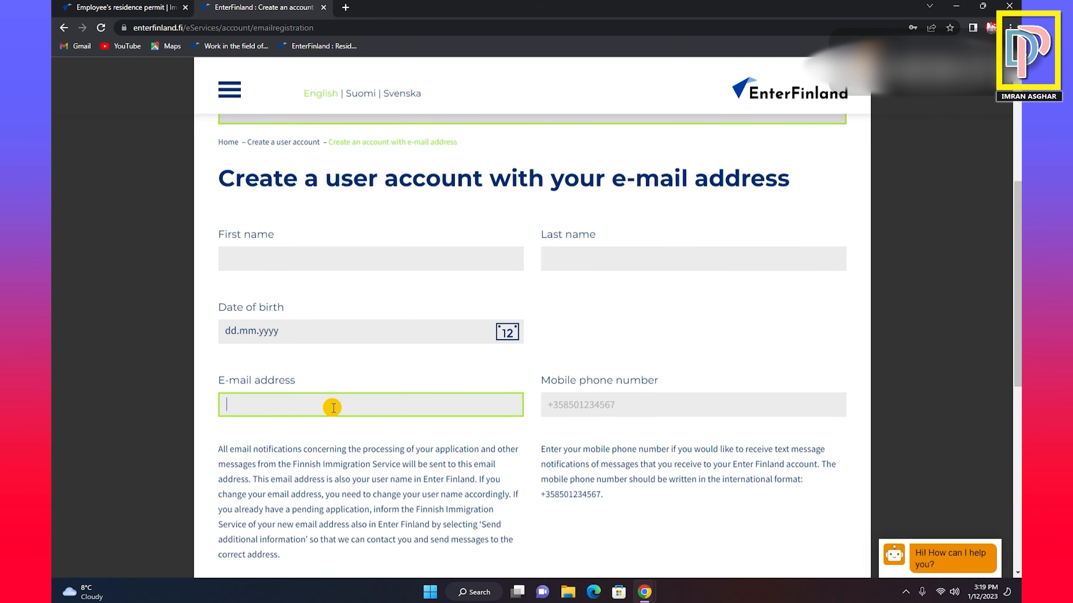
{"action": "left_click", "coordinate": [606, 406]}
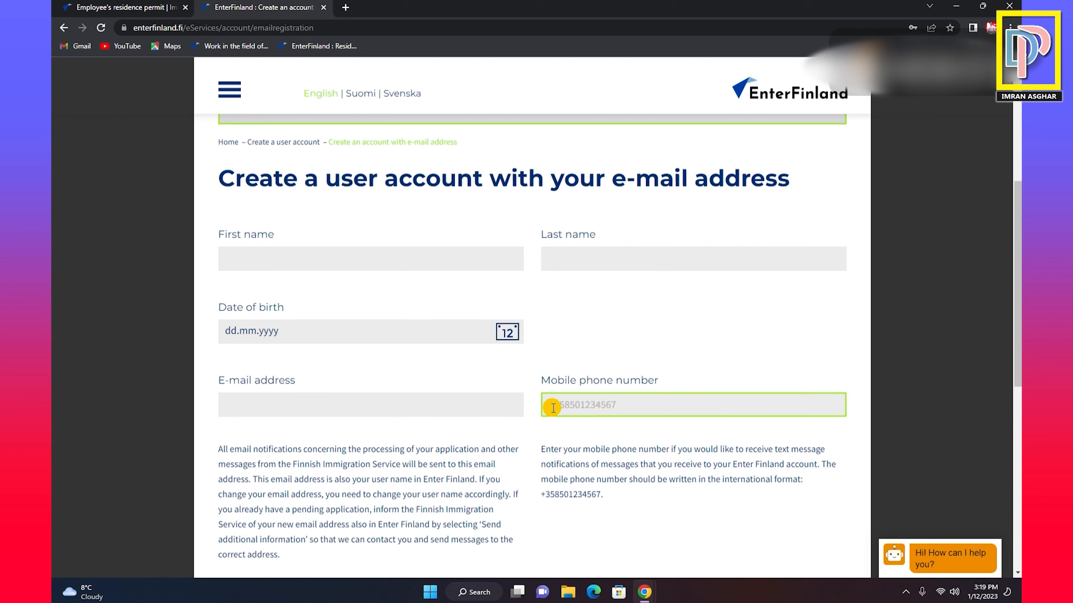
{"action": "left_click", "coordinate": [303, 408]}
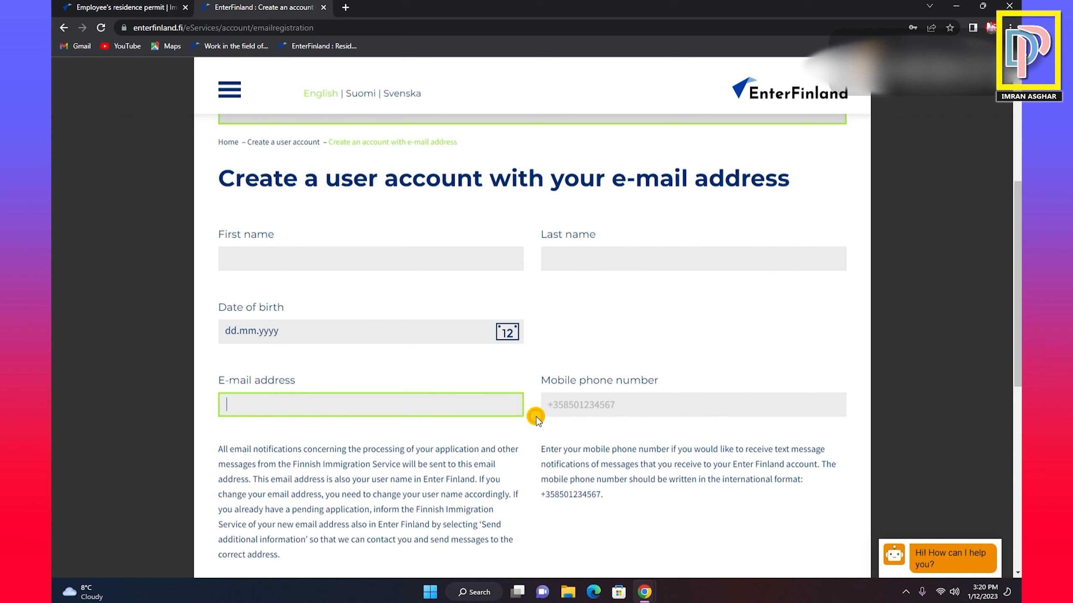
Review the complete registration form, from the cookie notice to the account creation option at its end.
{"action": "scroll", "coordinate": [537, 417], "scroll_direction": "down", "scroll_amount": 5}
{"action": "scroll", "coordinate": [537, 416], "scroll_direction": "up", "scroll_amount": 8}
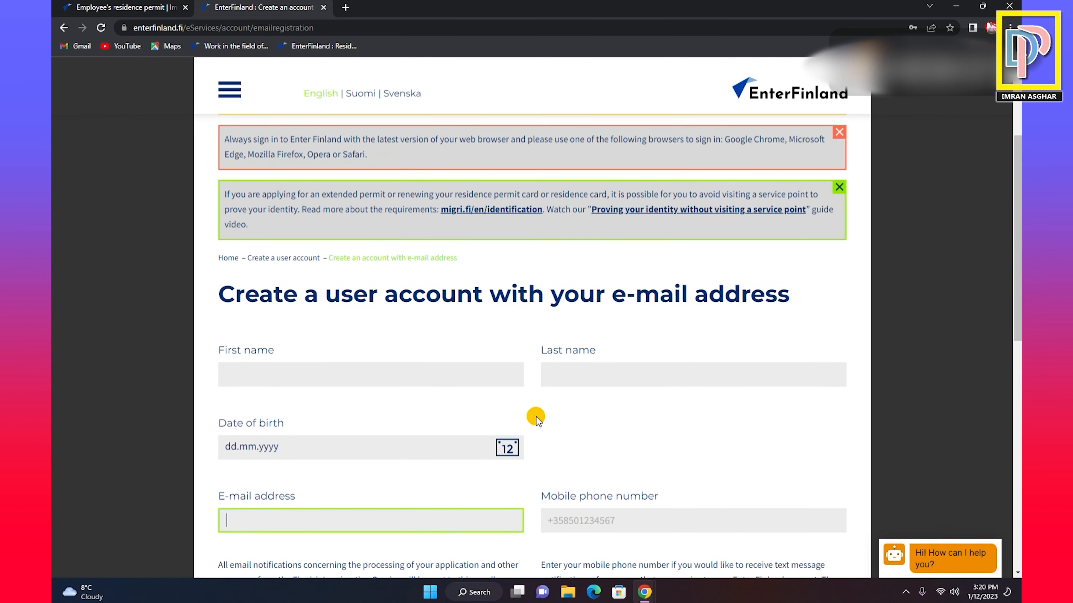
{"action": "scroll", "coordinate": [535, 419], "scroll_direction": "up", "scroll_amount": 3}
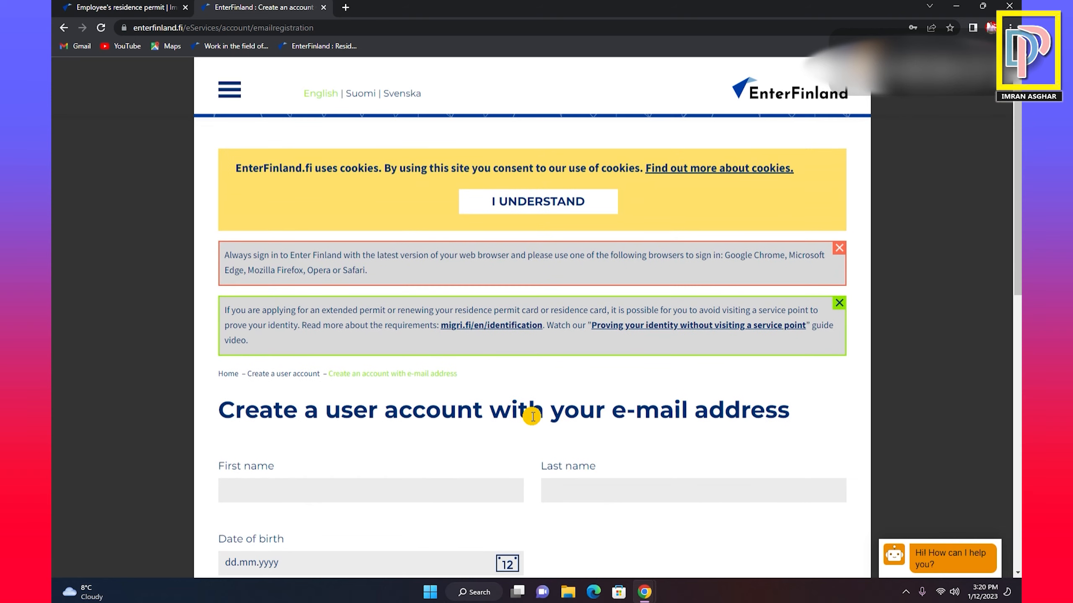
{"action": "scroll", "coordinate": [532, 416], "scroll_direction": "up", "scroll_amount": 2}
{"action": "scroll", "coordinate": [533, 418], "scroll_direction": "down", "scroll_amount": 5}
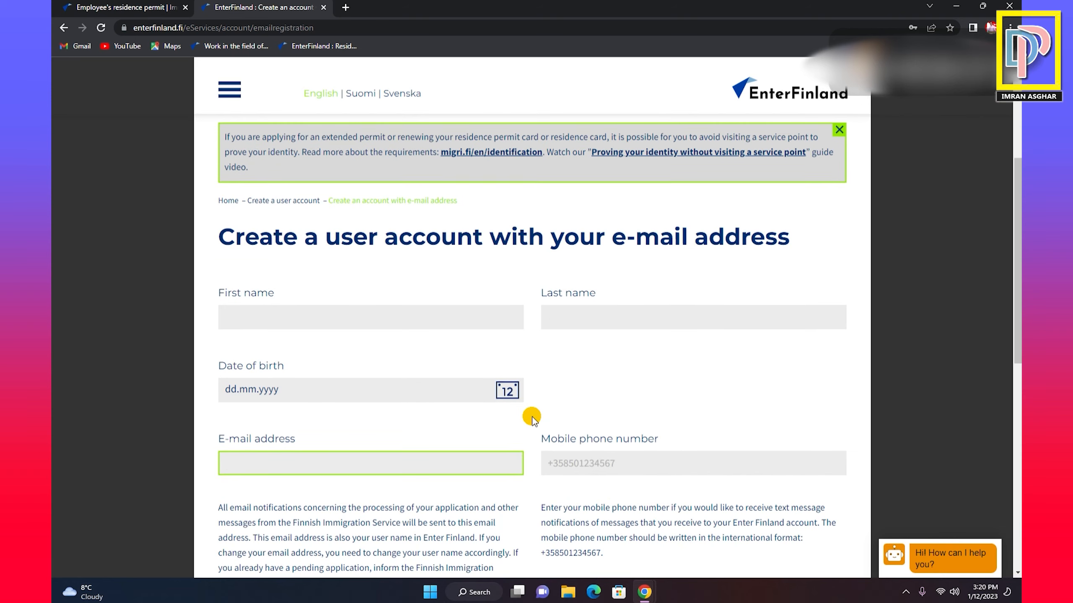
{"action": "scroll", "coordinate": [533, 418], "scroll_direction": "up", "scroll_amount": 5}
{"action": "scroll", "coordinate": [532, 418], "scroll_direction": "down", "scroll_amount": 8}
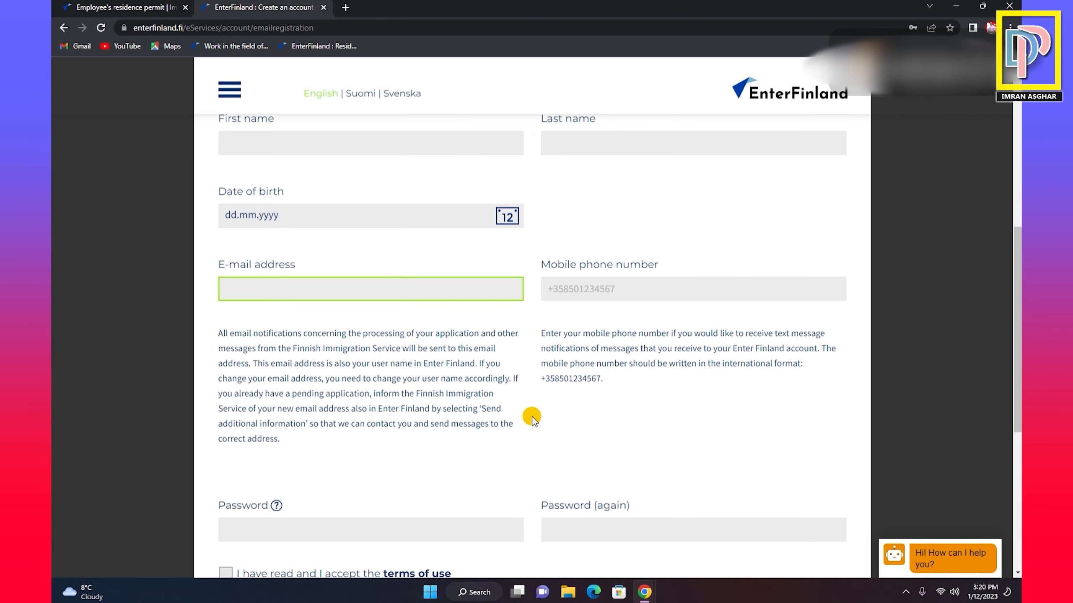
{"action": "scroll", "coordinate": [659, 444], "scroll_direction": "down", "scroll_amount": 6}
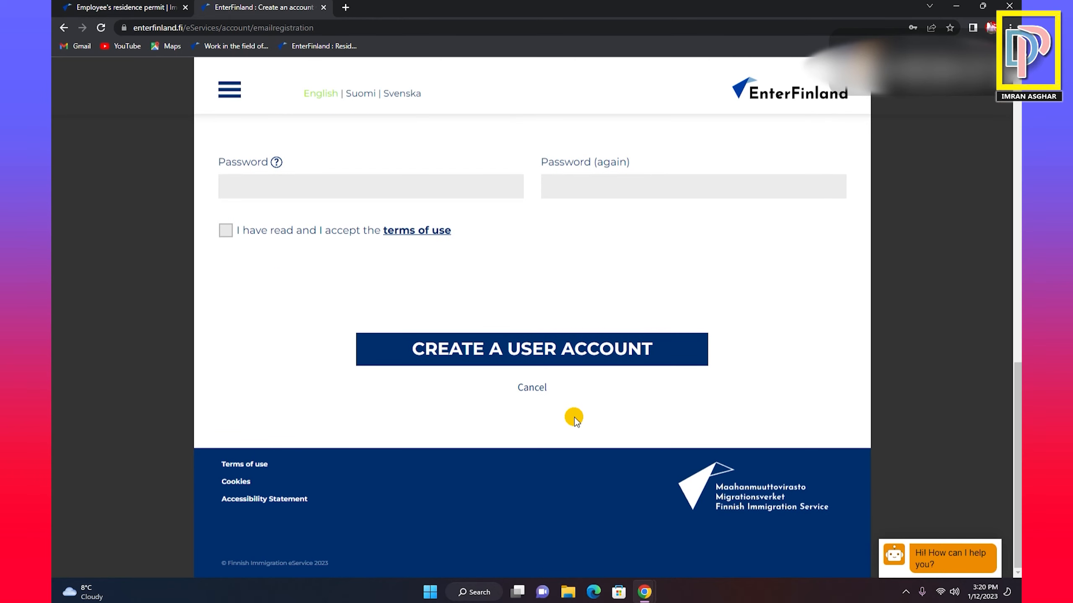
State a completed degree in a Finnish educational institution as the ground for the residence permit application.
{"action": "scroll", "coordinate": [574, 417], "scroll_direction": "up", "scroll_amount": 16}
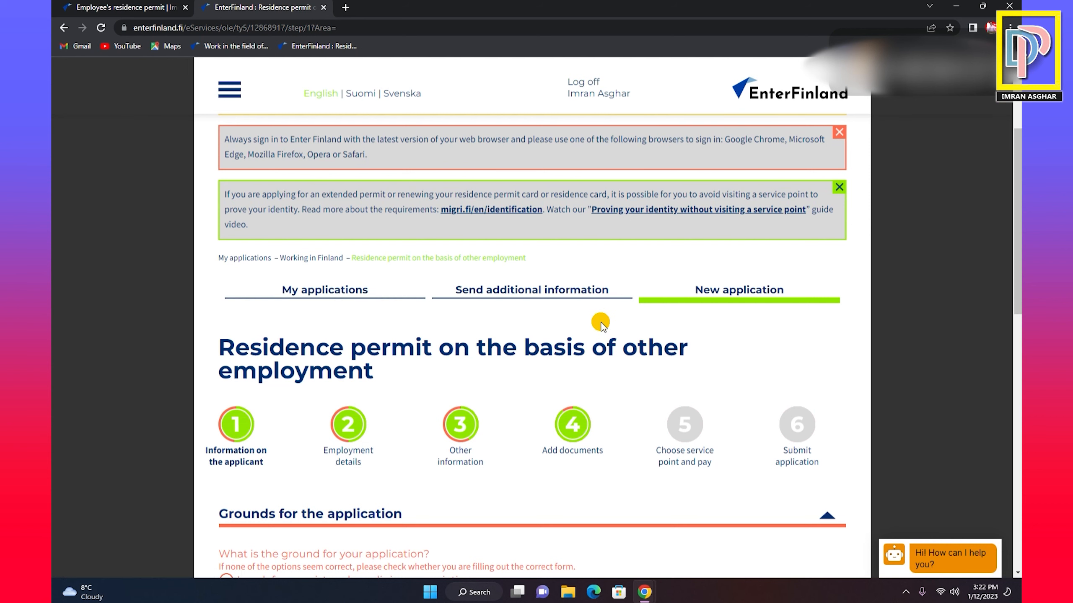
{"action": "scroll", "coordinate": [601, 323], "scroll_direction": "down", "scroll_amount": 1}
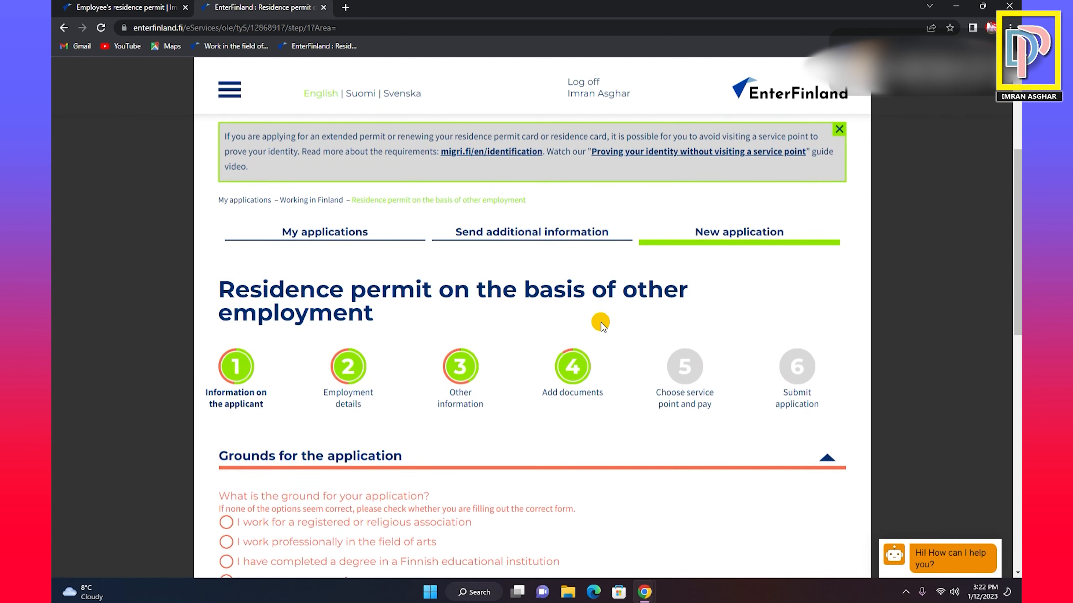
{"action": "scroll", "coordinate": [600, 323], "scroll_direction": "down", "scroll_amount": 1}
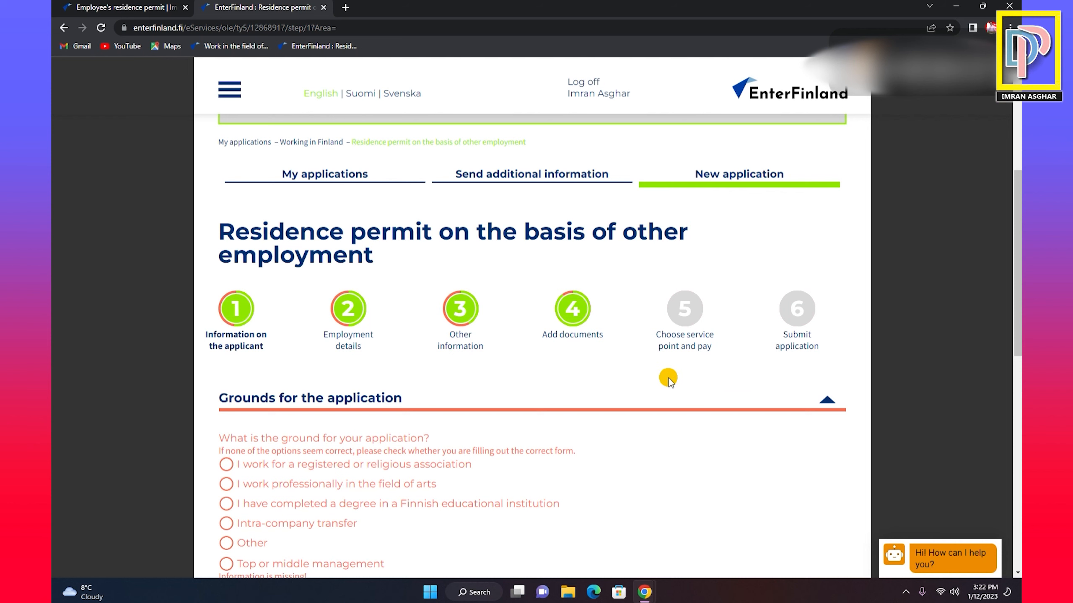
{"action": "scroll", "coordinate": [671, 380], "scroll_direction": "down", "scroll_amount": 3}
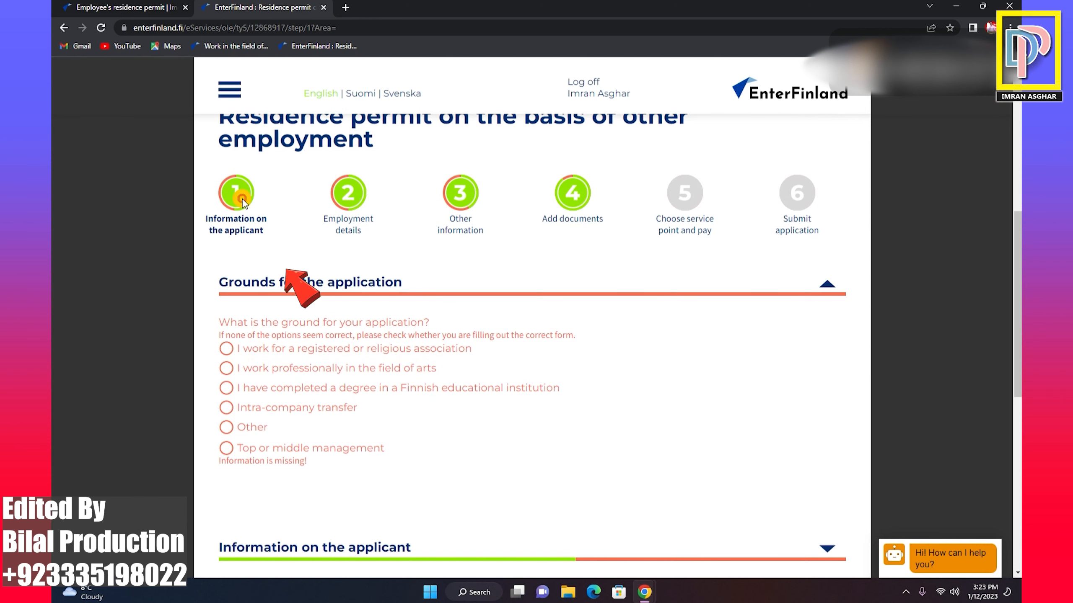
{"action": "scroll", "coordinate": [469, 338], "scroll_direction": "down", "scroll_amount": 4}
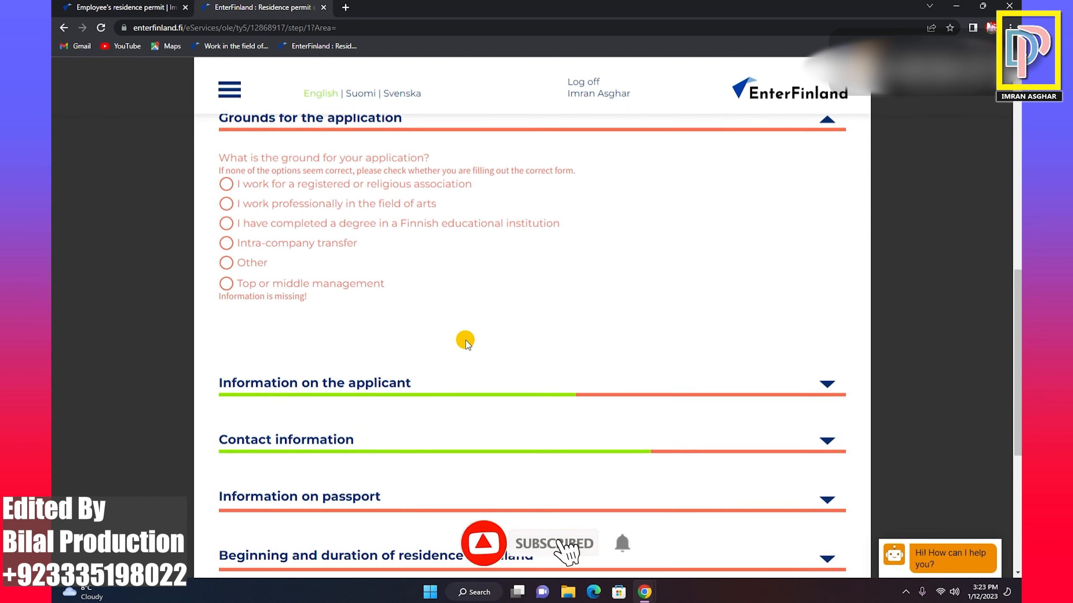
{"action": "scroll", "coordinate": [479, 322], "scroll_direction": "up", "scroll_amount": 3}
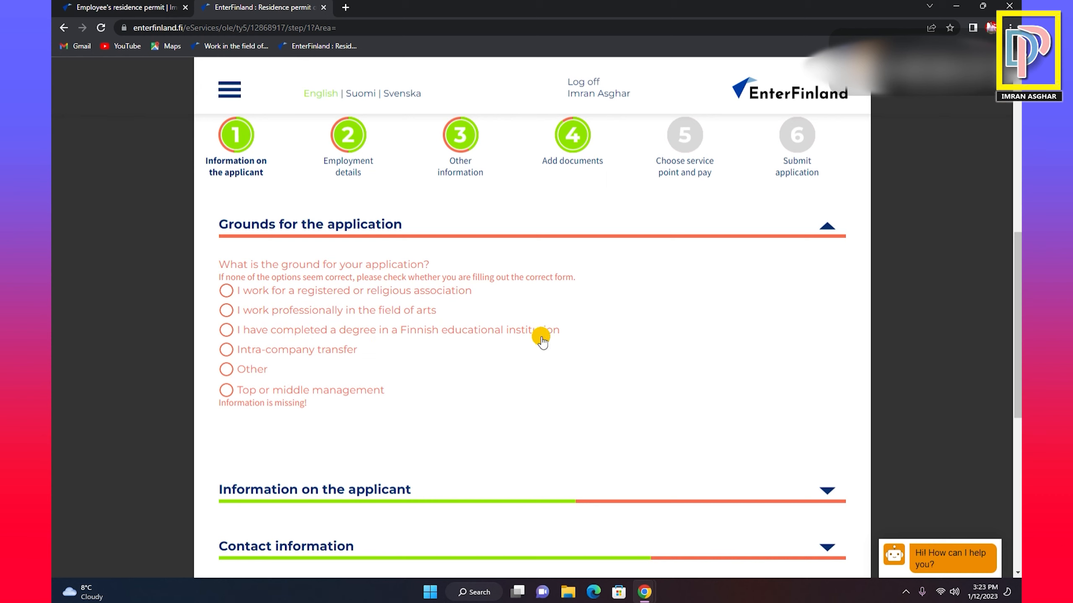
{"action": "scroll", "coordinate": [455, 371], "scroll_direction": "down", "scroll_amount": 1}
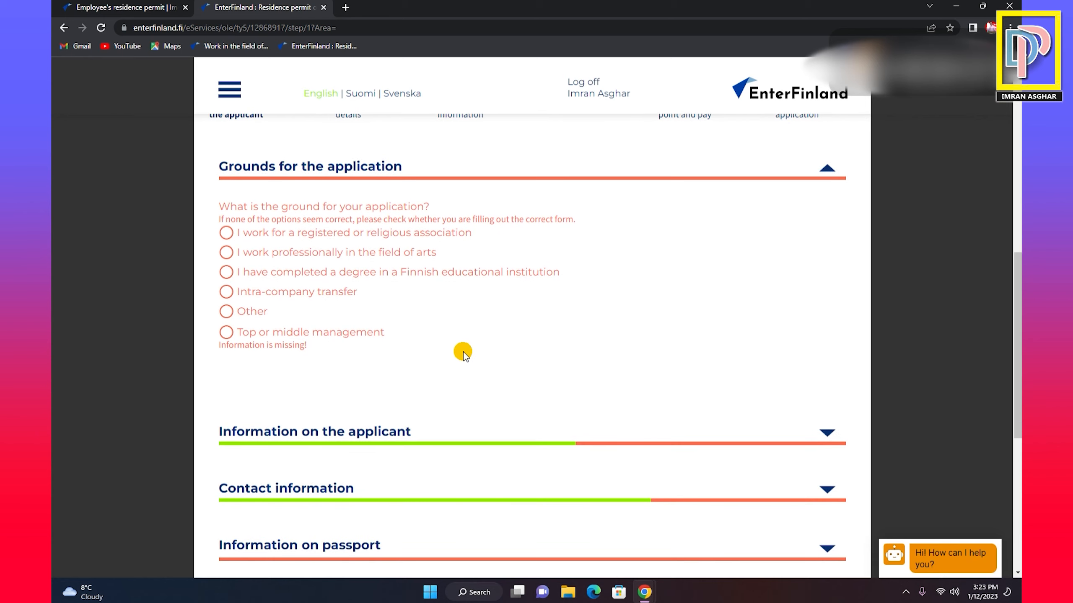
{"action": "left_click", "coordinate": [227, 273]}
Expand the information on the applicant and mark the applicant's gender as male.
{"action": "scroll", "coordinate": [419, 299], "scroll_direction": "down", "scroll_amount": 2}
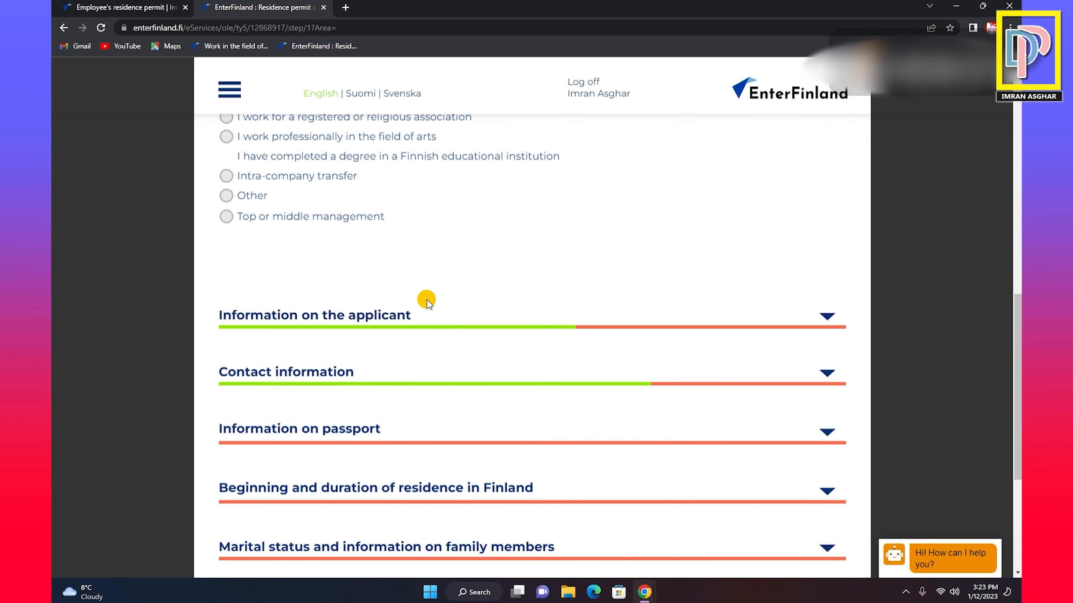
{"action": "left_click", "coordinate": [367, 312]}
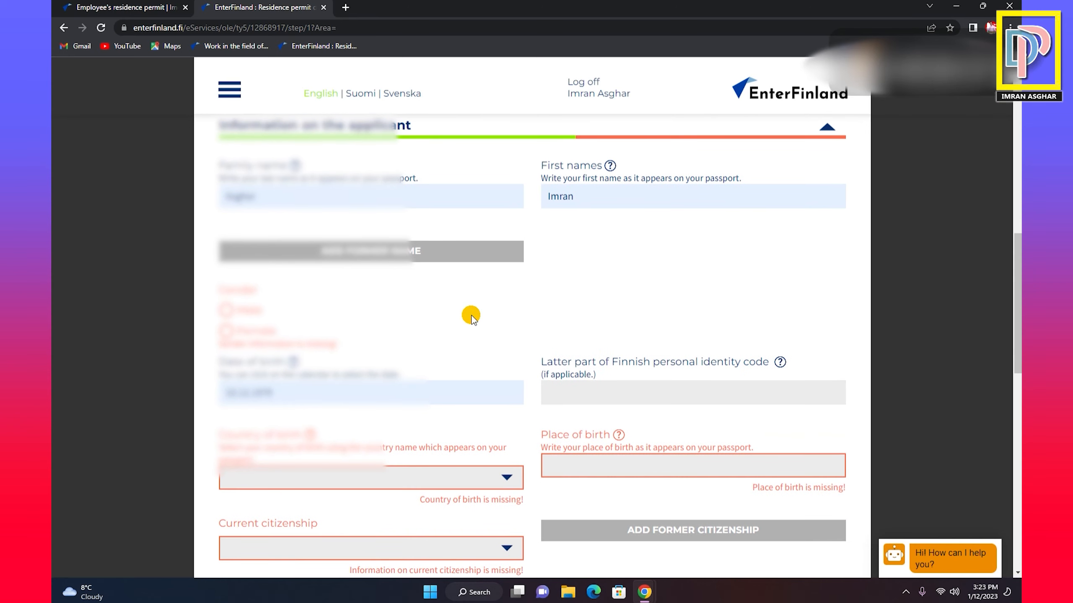
{"action": "scroll", "coordinate": [471, 315], "scroll_direction": "up", "scroll_amount": 1}
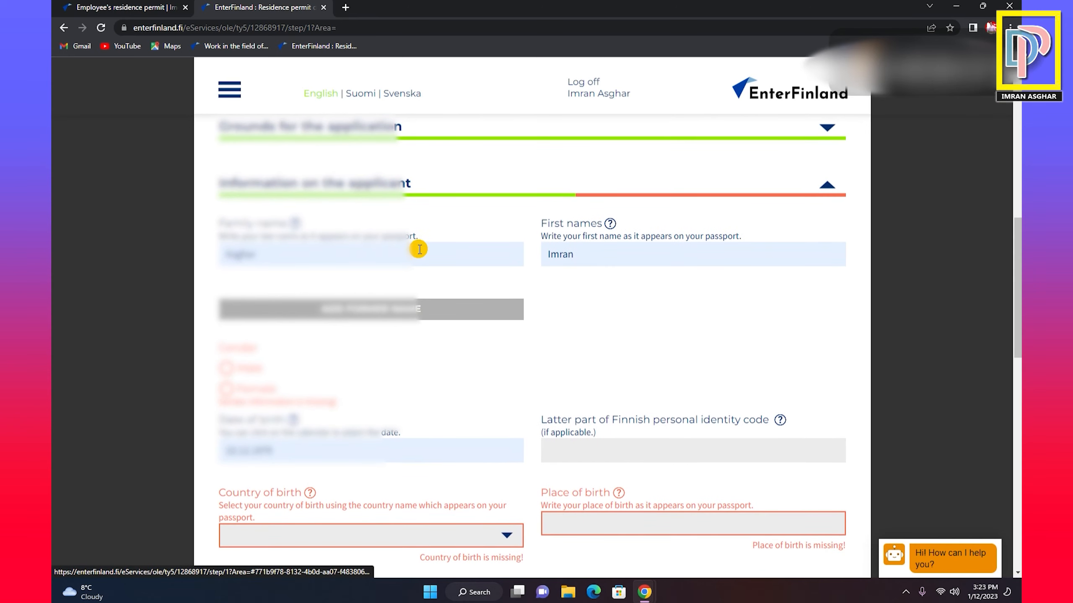
{"action": "scroll", "coordinate": [419, 249], "scroll_direction": "down", "scroll_amount": 1}
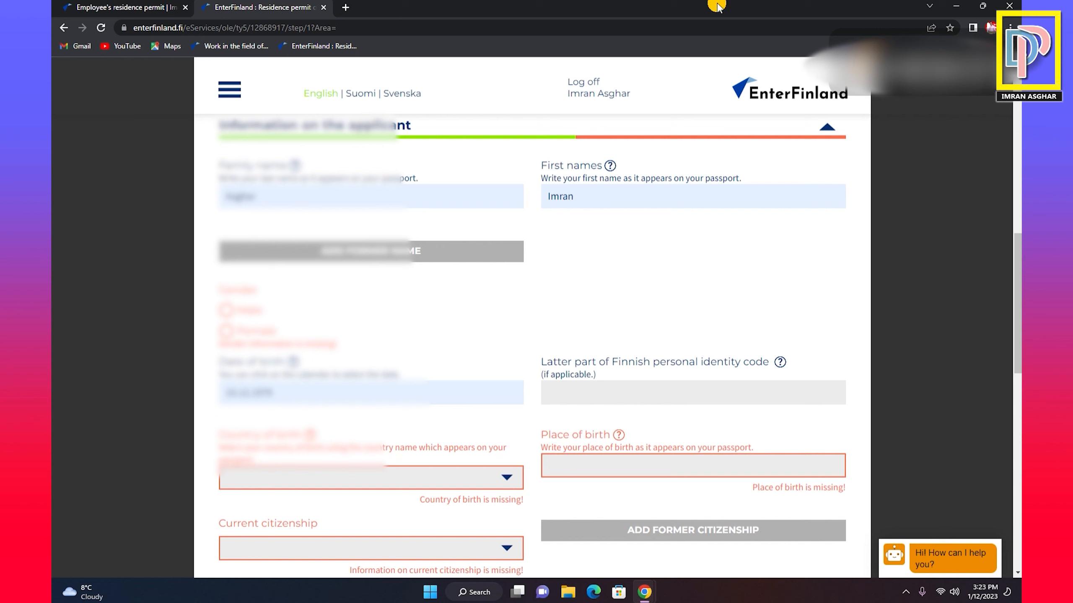
{"action": "left_click", "coordinate": [227, 310]}
Check the native language choices and set the preferred language of contact to English.
{"action": "scroll", "coordinate": [416, 301], "scroll_direction": "down", "scroll_amount": 2}
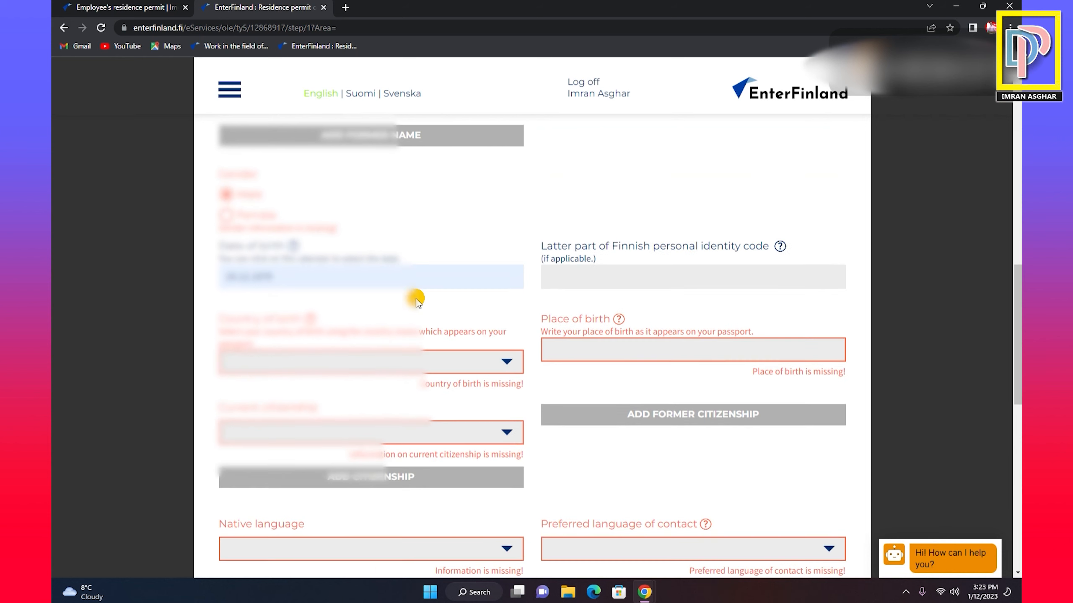
{"action": "scroll", "coordinate": [416, 301], "scroll_direction": "down", "scroll_amount": 4}
{"action": "scroll", "coordinate": [311, 288], "scroll_direction": "up", "scroll_amount": 1}
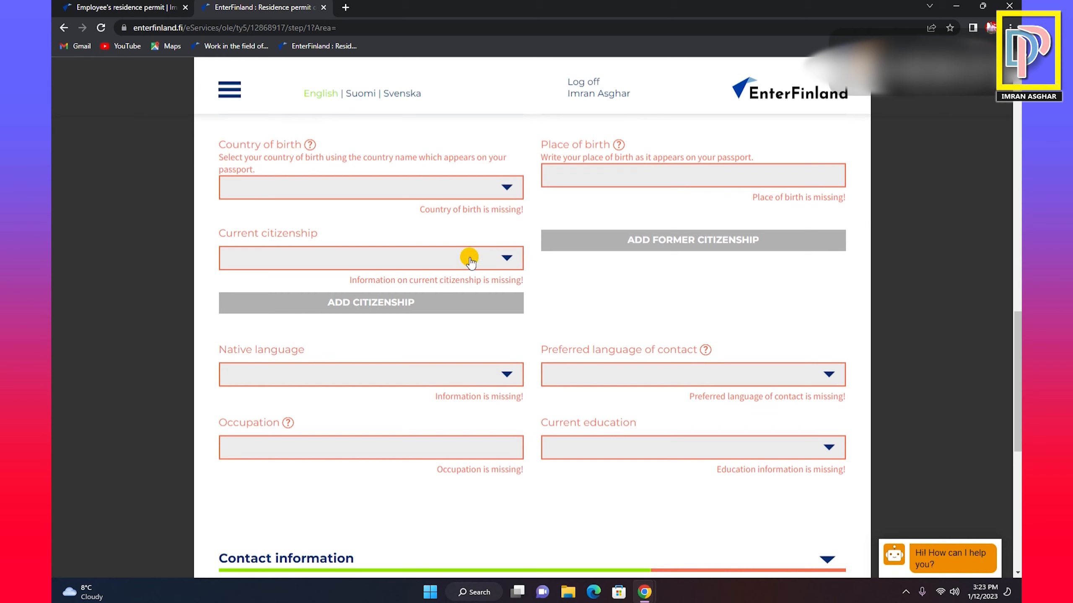
{"action": "left_click", "coordinate": [476, 377]}
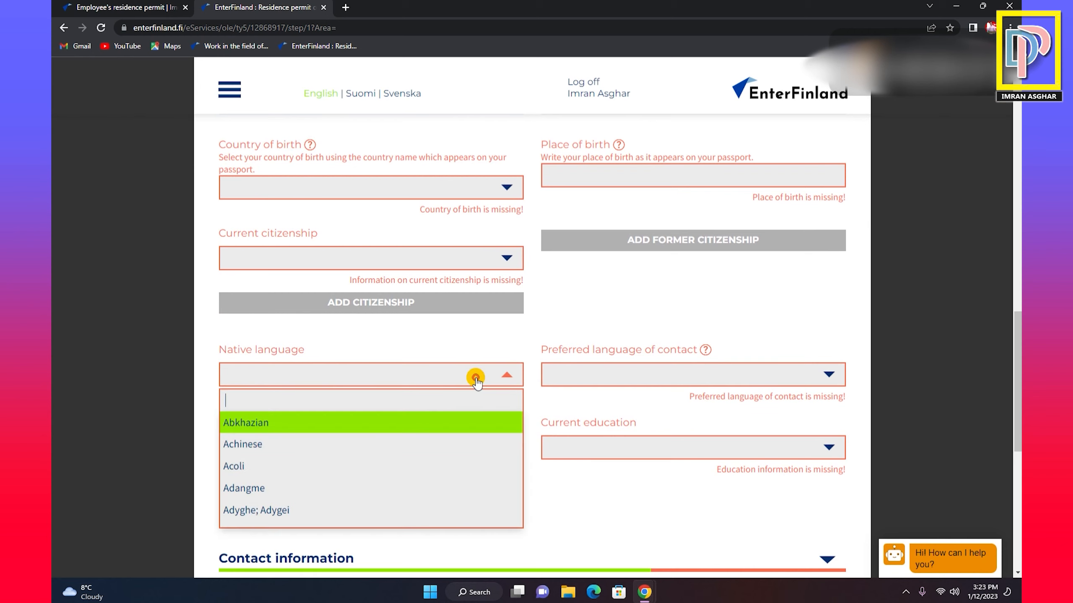
{"action": "left_click", "coordinate": [476, 377]}
{"action": "left_click", "coordinate": [660, 374]}
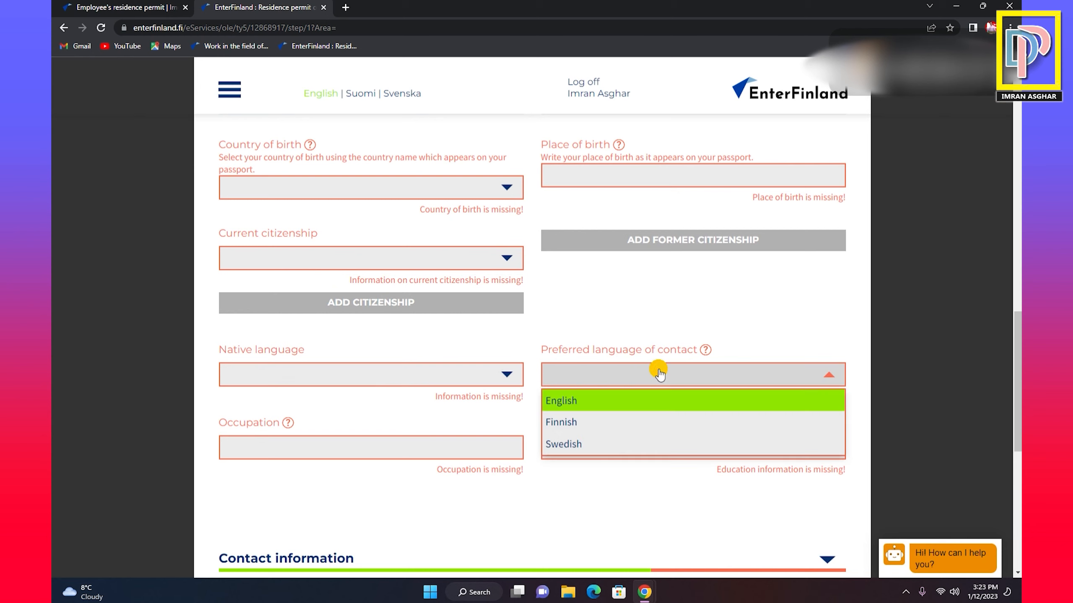
{"action": "left_click", "coordinate": [642, 405]}
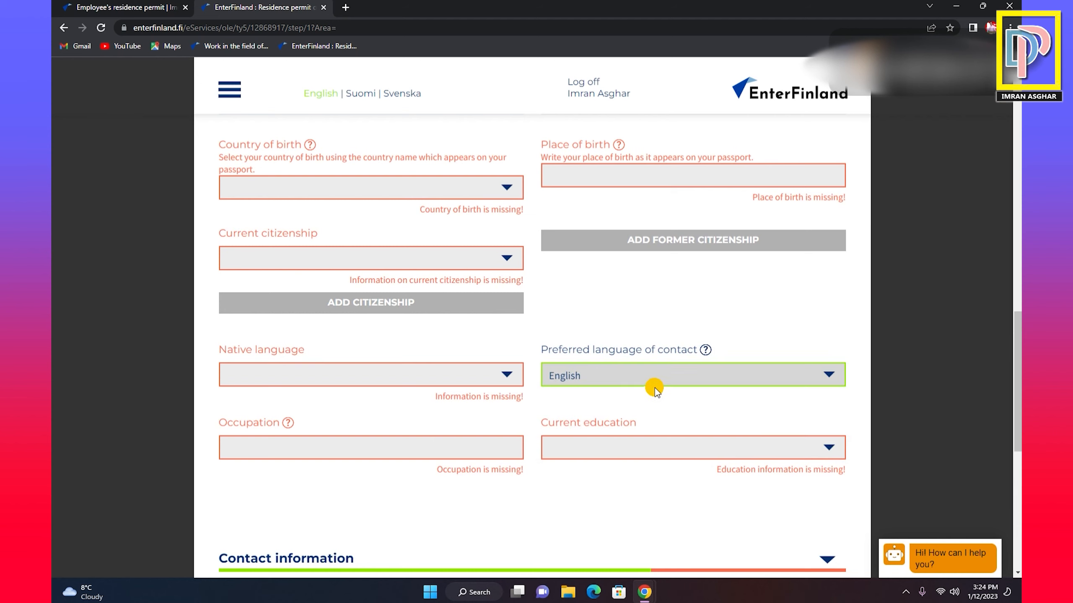
Examine the occupation field and the available choices for current education.
{"action": "scroll", "coordinate": [655, 389], "scroll_direction": "down", "scroll_amount": 3}
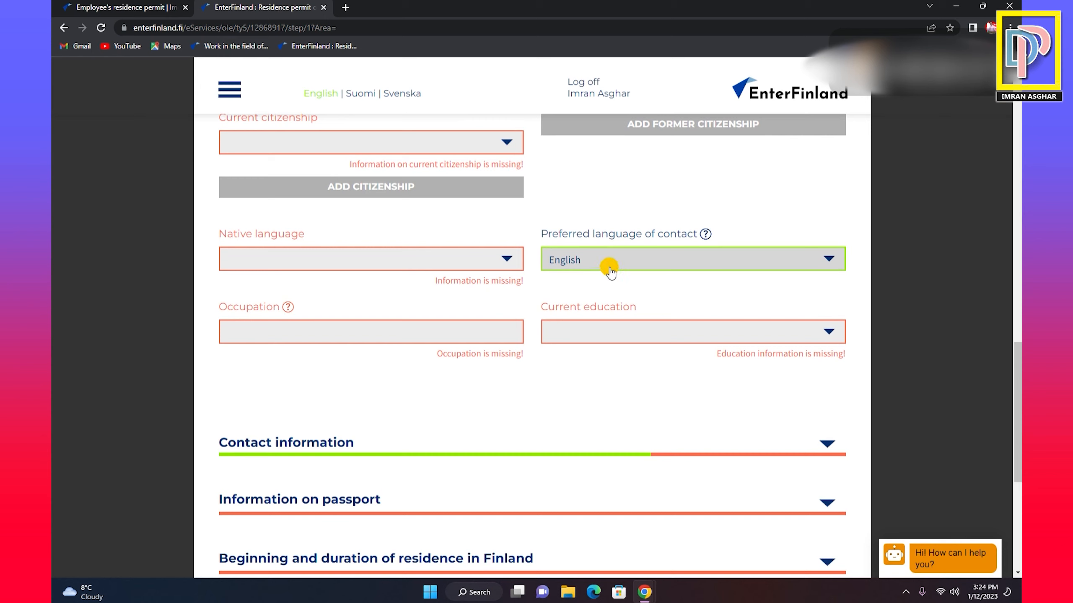
{"action": "left_click", "coordinate": [460, 330]}
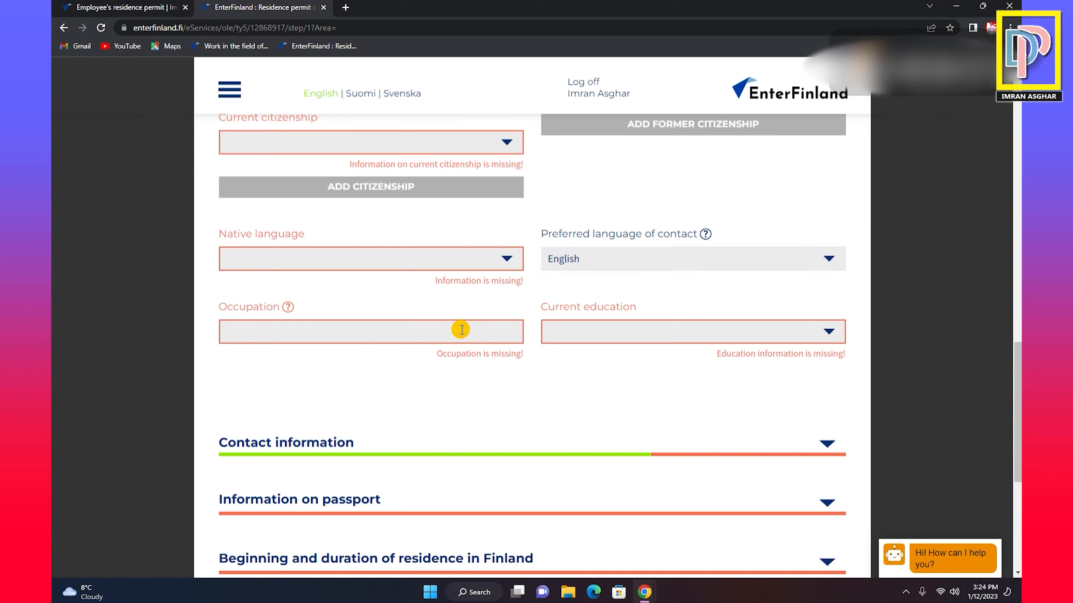
{"action": "left_click", "coordinate": [766, 332]}
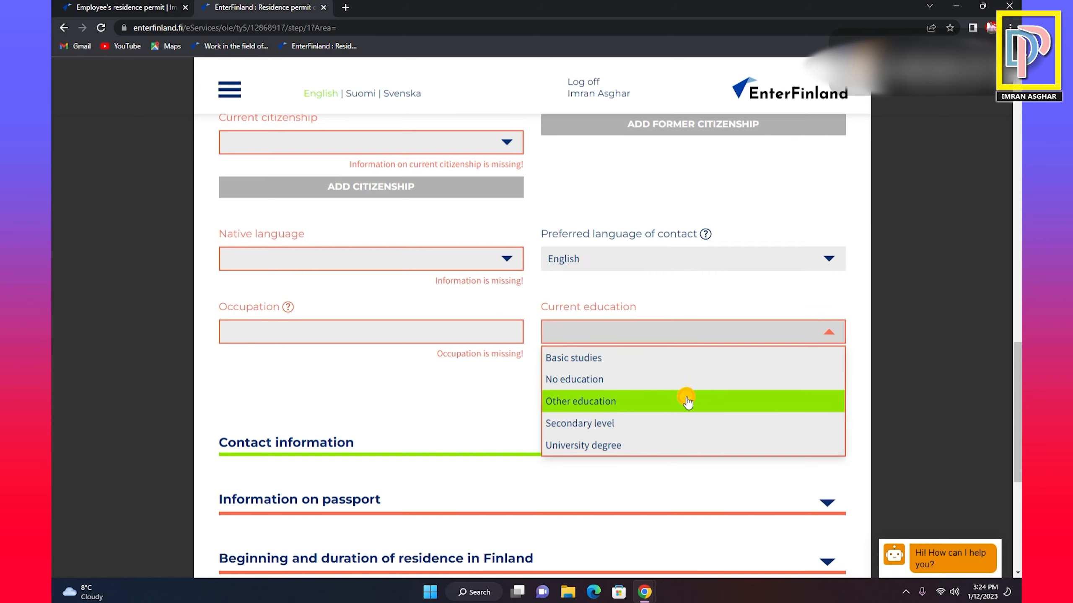
{"action": "left_click", "coordinate": [678, 298]}
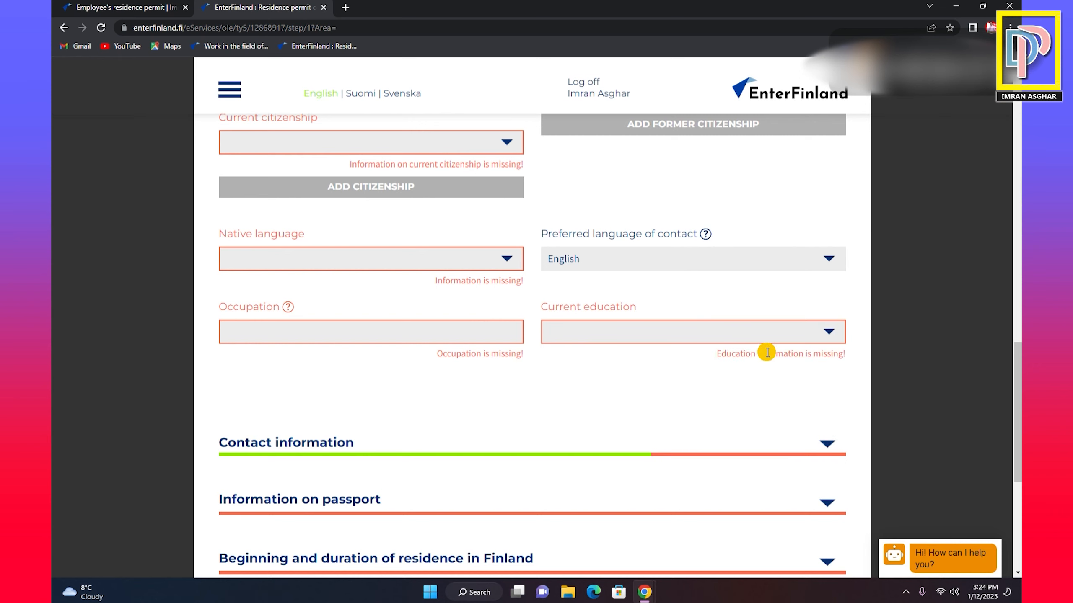
Expand the contact information and review the address, e-mail and telephone fields for the country of residence and for Finland.
{"action": "scroll", "coordinate": [766, 353], "scroll_direction": "down", "scroll_amount": 4}
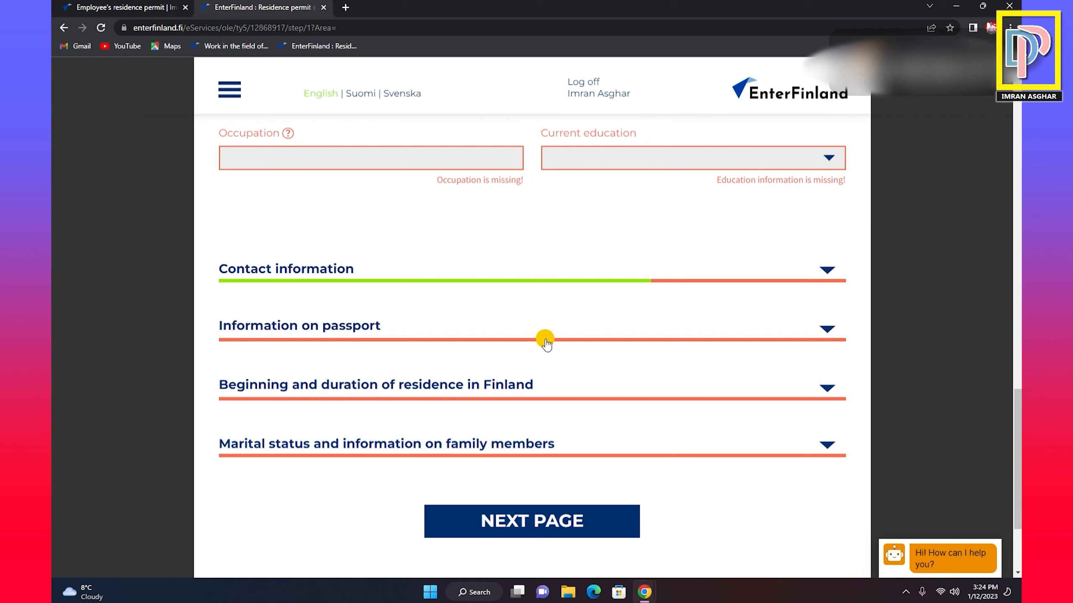
{"action": "left_click", "coordinate": [329, 269]}
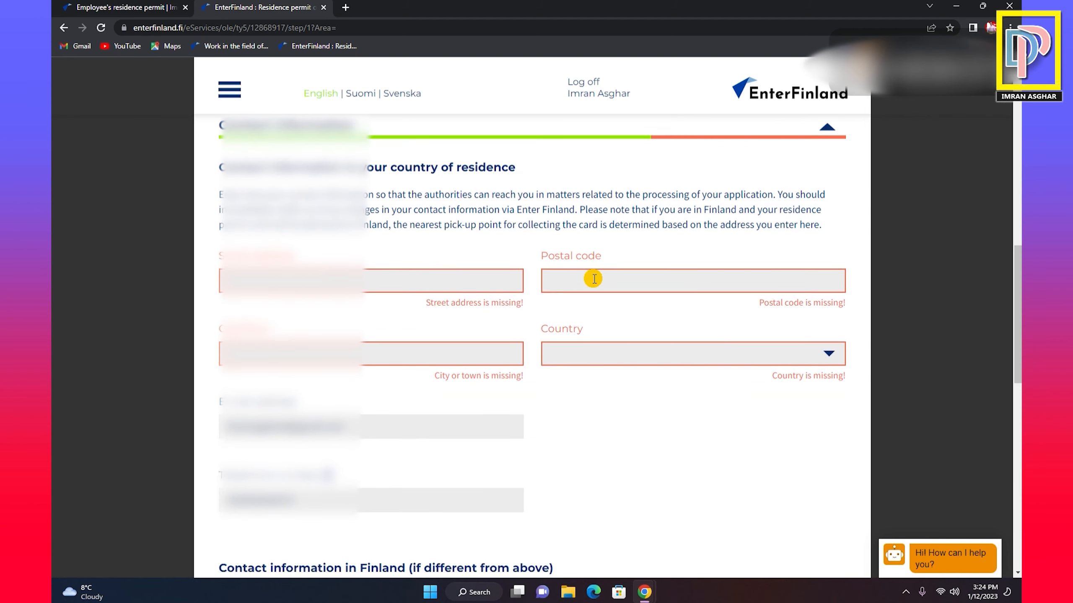
{"action": "scroll", "coordinate": [677, 385], "scroll_direction": "down", "scroll_amount": 3}
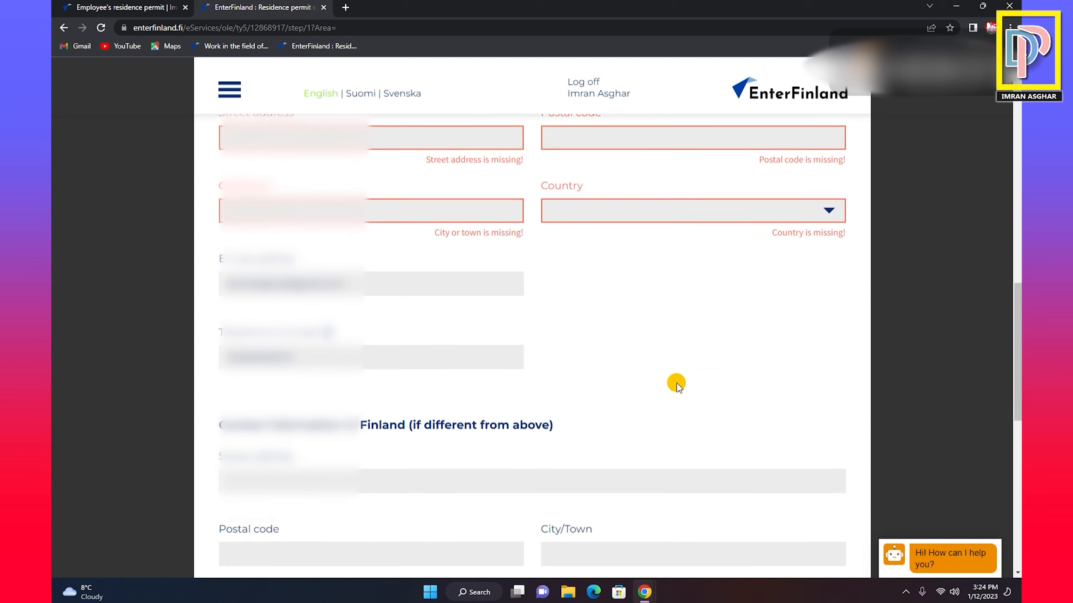
{"action": "scroll", "coordinate": [677, 385], "scroll_direction": "down", "scroll_amount": 7}
{"action": "scroll", "coordinate": [677, 385], "scroll_direction": "up", "scroll_amount": 1}
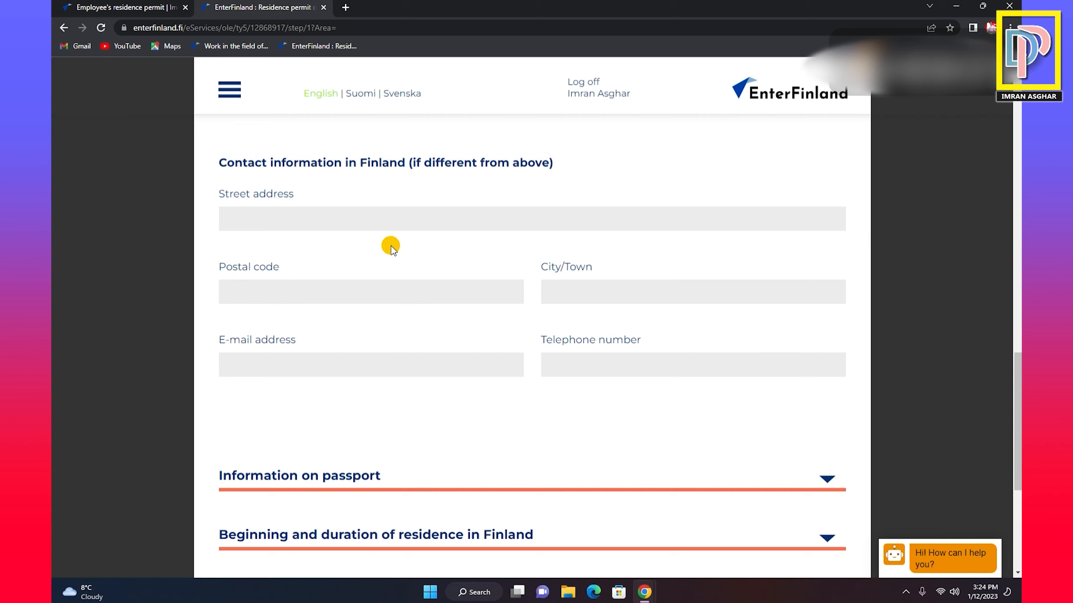
{"action": "left_click", "coordinate": [339, 222]}
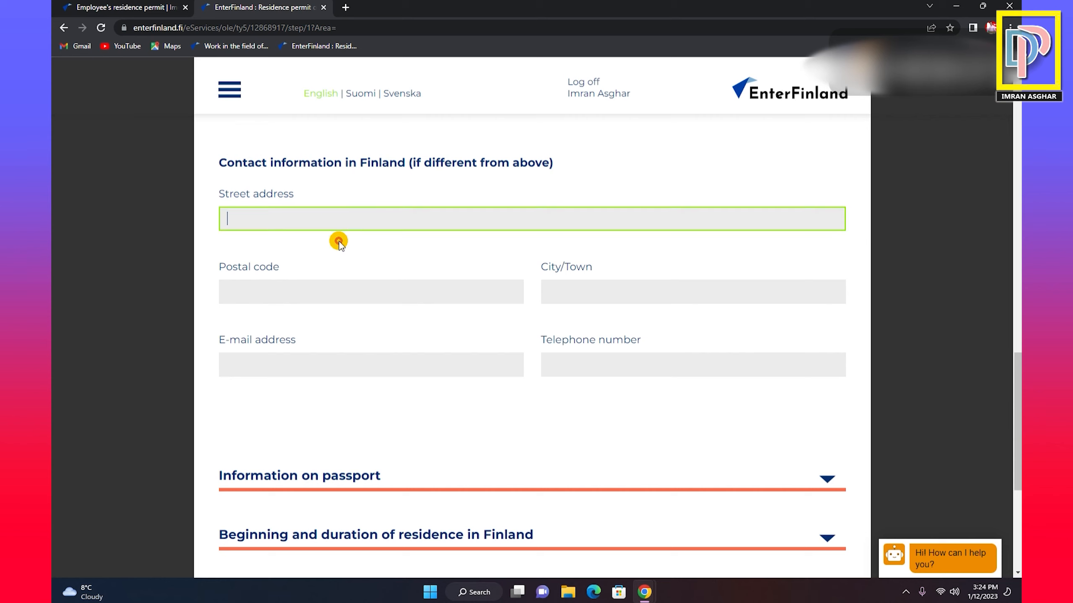
{"action": "left_click", "coordinate": [335, 291]}
{"action": "left_click", "coordinate": [372, 364]}
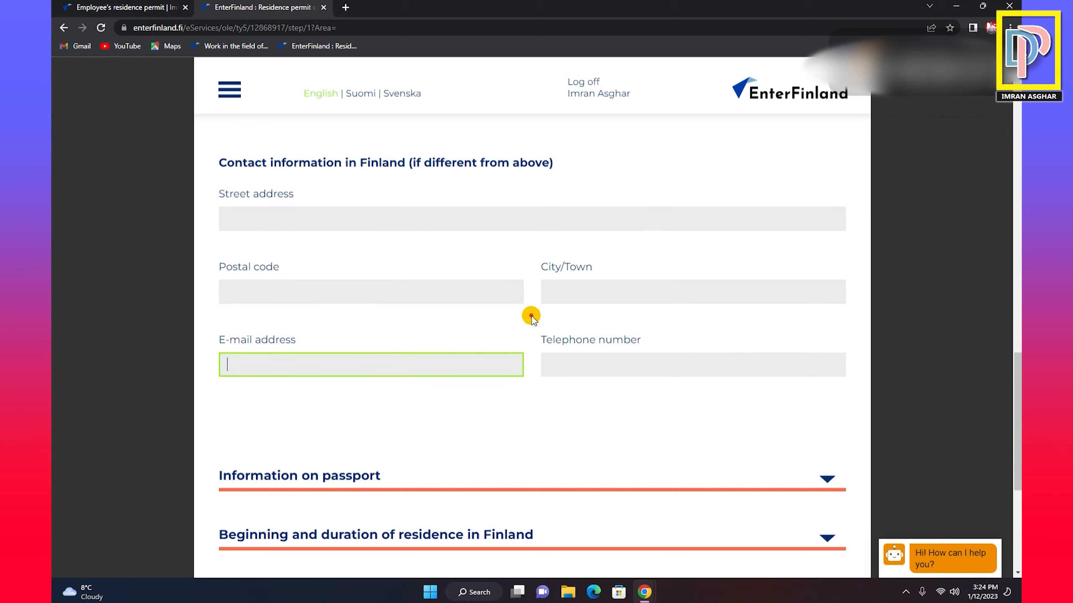
Expand the information on passport and set the passport type to Alien's passport.
{"action": "scroll", "coordinate": [531, 315], "scroll_direction": "down", "scroll_amount": 4}
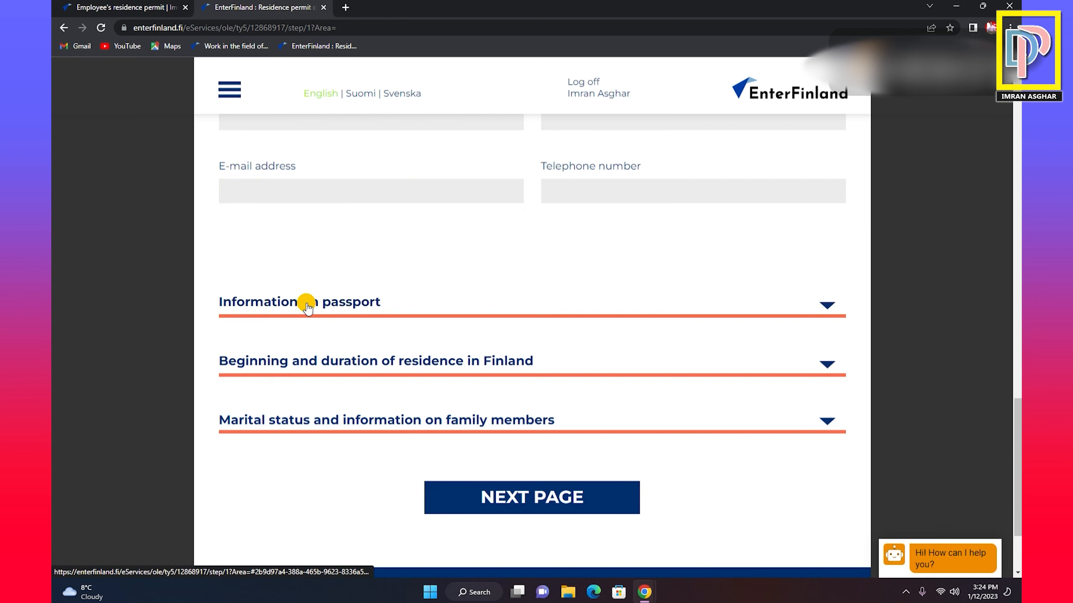
{"action": "left_click", "coordinate": [308, 302]}
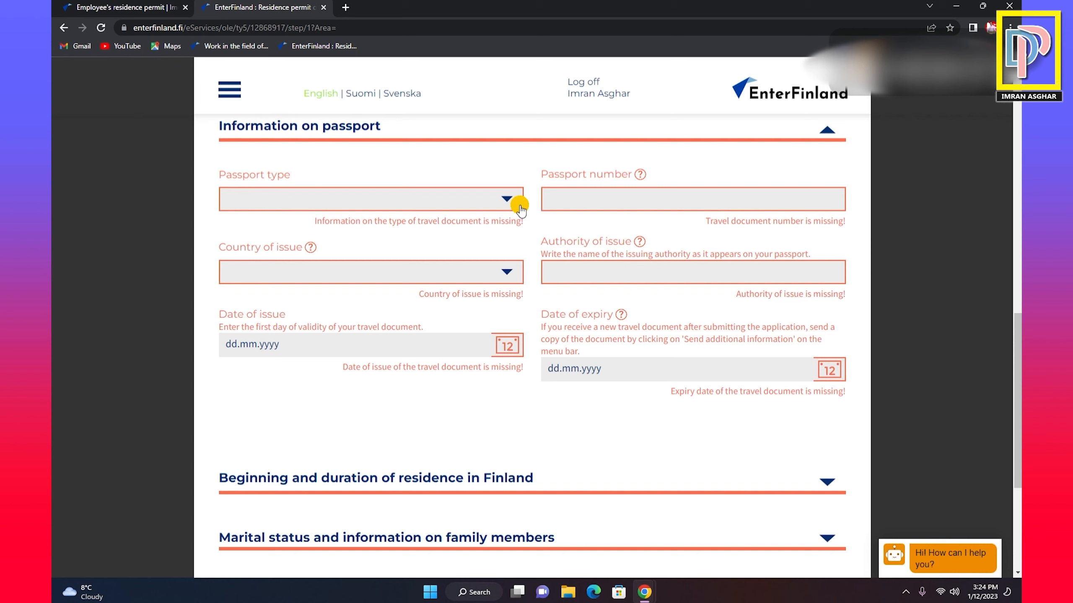
{"action": "left_click", "coordinate": [436, 207]}
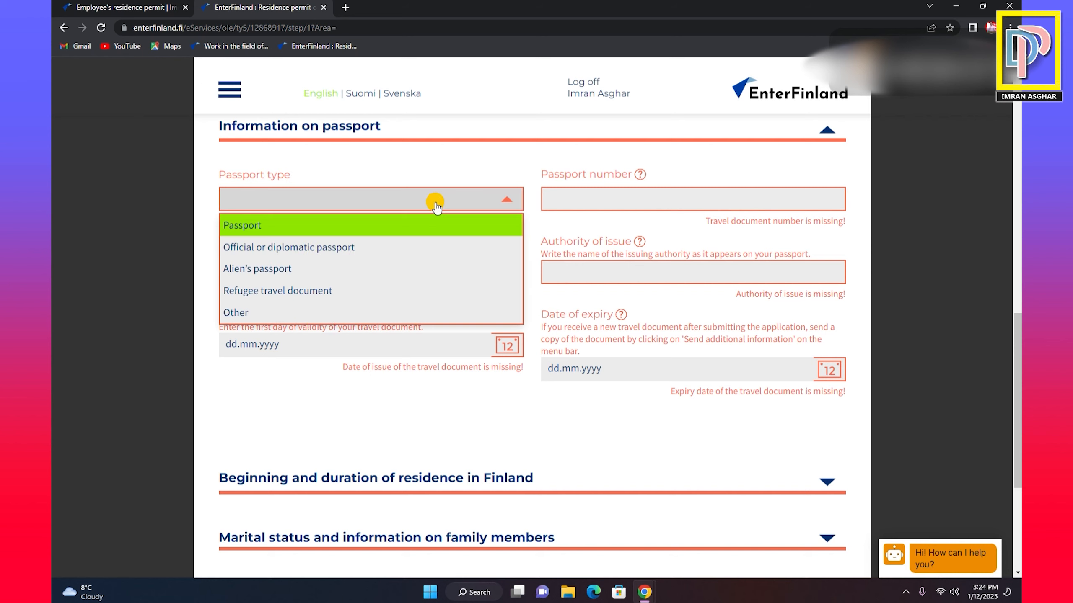
{"action": "left_click", "coordinate": [364, 271]}
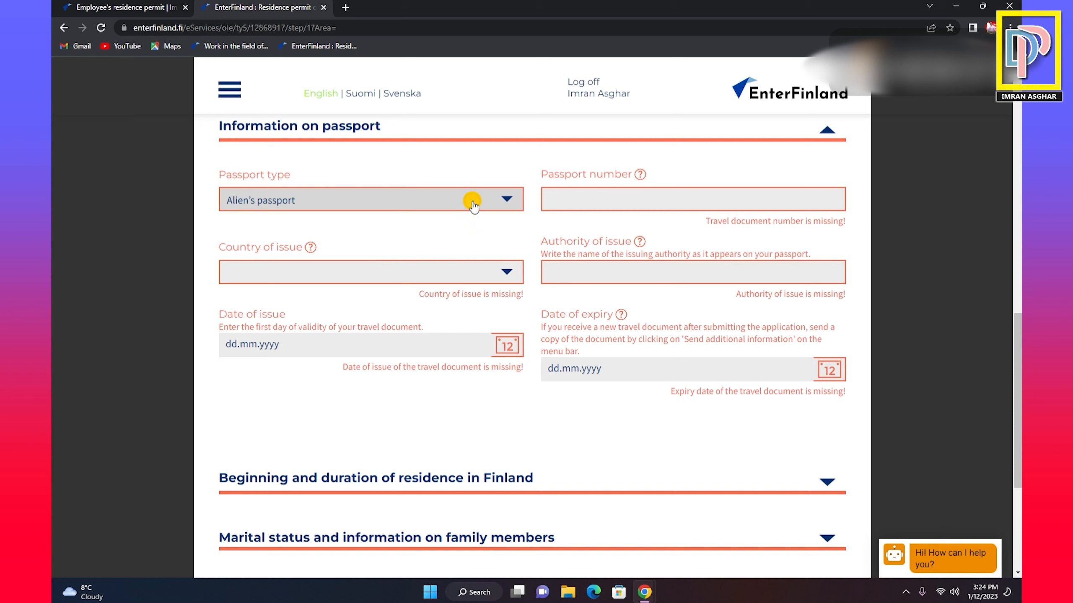
Set the passport's country of issue to Pakistan.
{"action": "left_click", "coordinate": [642, 207]}
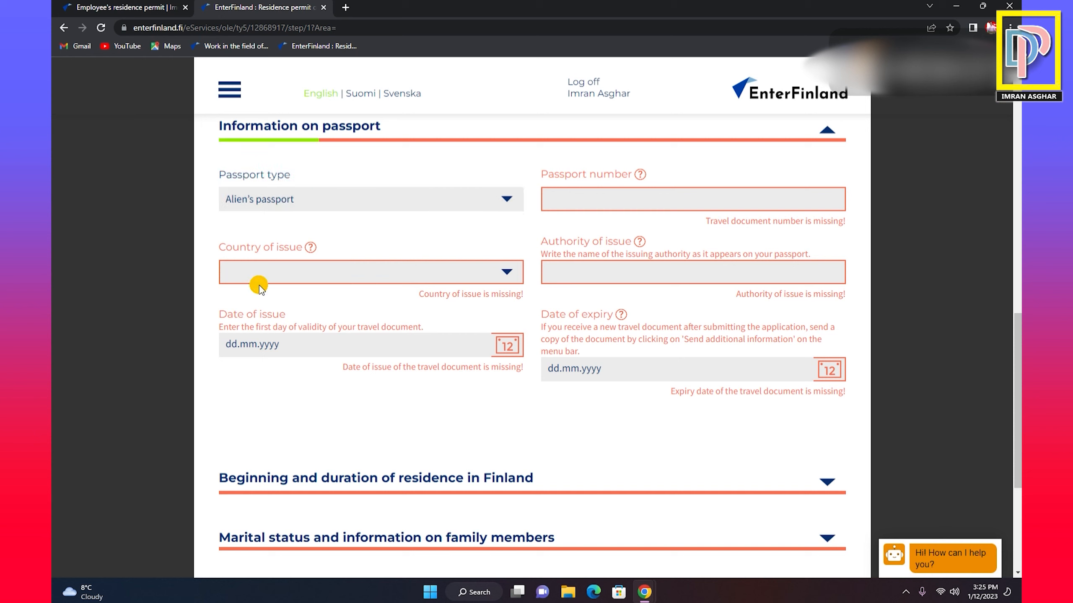
{"action": "left_click", "coordinate": [311, 277]}
{"action": "scroll", "coordinate": [490, 277], "scroll_direction": "down", "scroll_amount": 4}
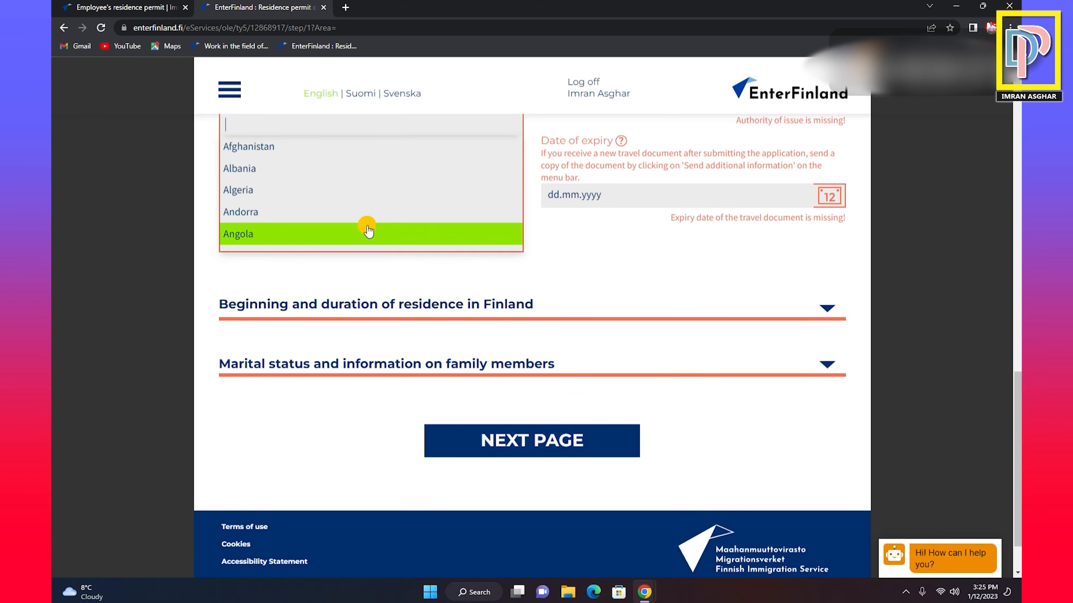
{"action": "type", "text": "pakis"}
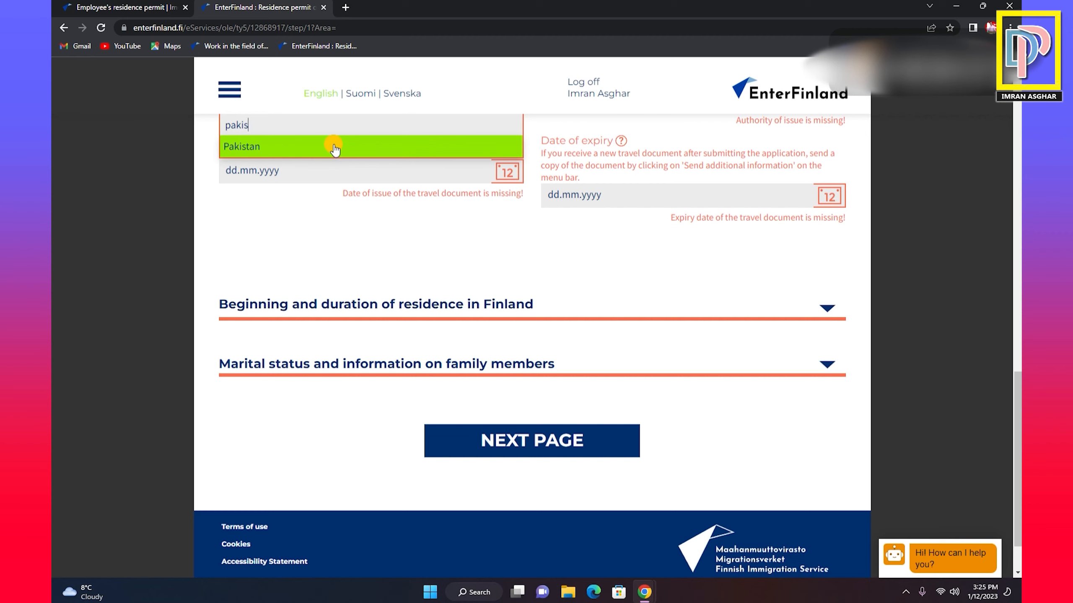
{"action": "left_click", "coordinate": [334, 149]}
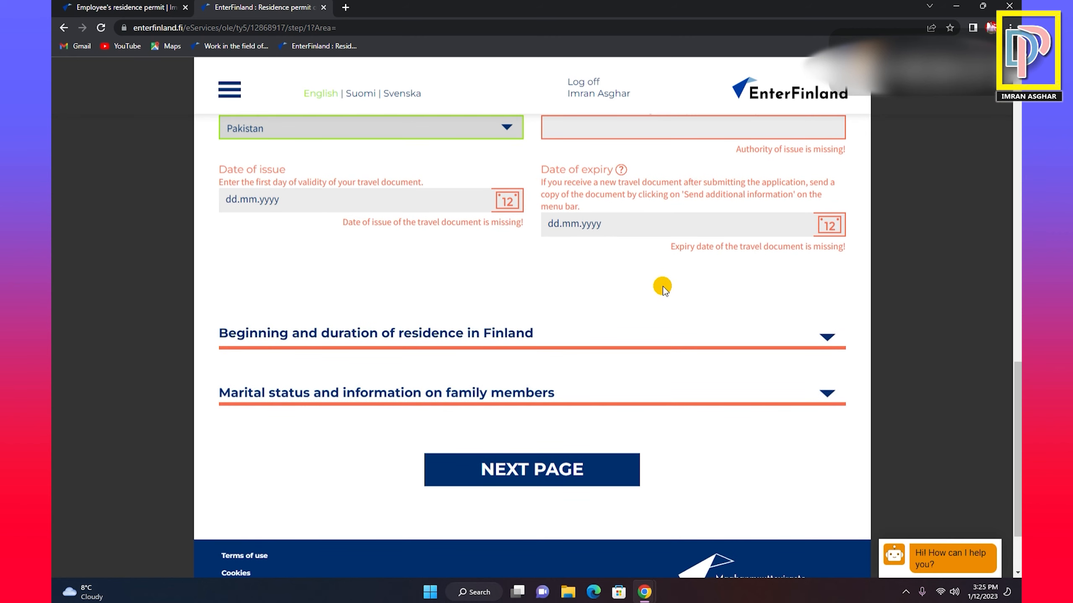
Expand the beginning and duration of residence in Finland and set the date of arrival to 15.03.2023.
{"action": "scroll", "coordinate": [658, 285], "scroll_direction": "down", "scroll_amount": 1}
{"action": "left_click", "coordinate": [335, 275]}
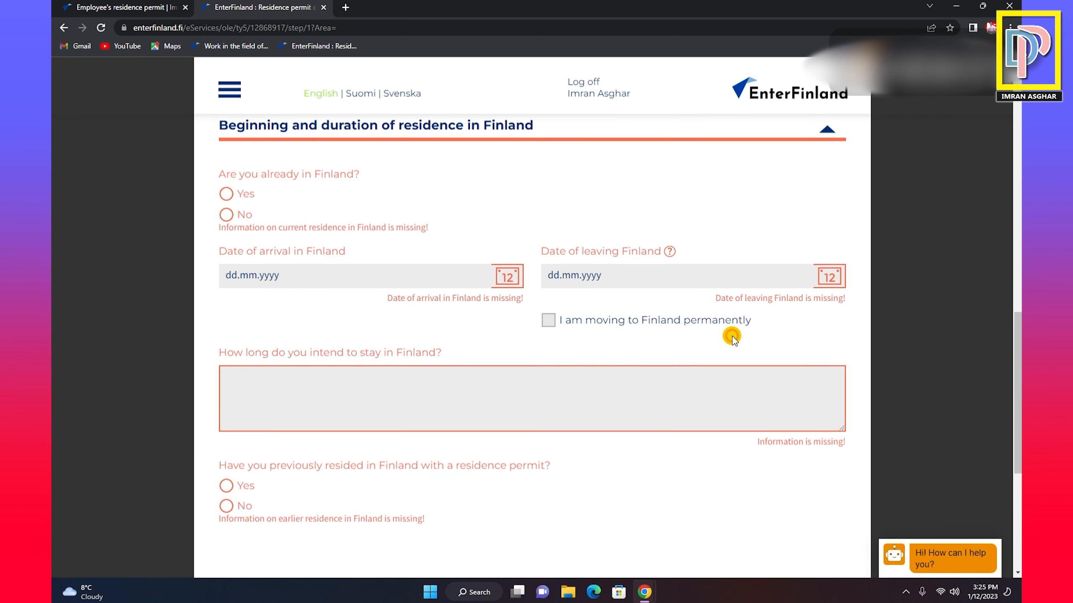
{"action": "scroll", "coordinate": [472, 271], "scroll_direction": "up", "scroll_amount": 2}
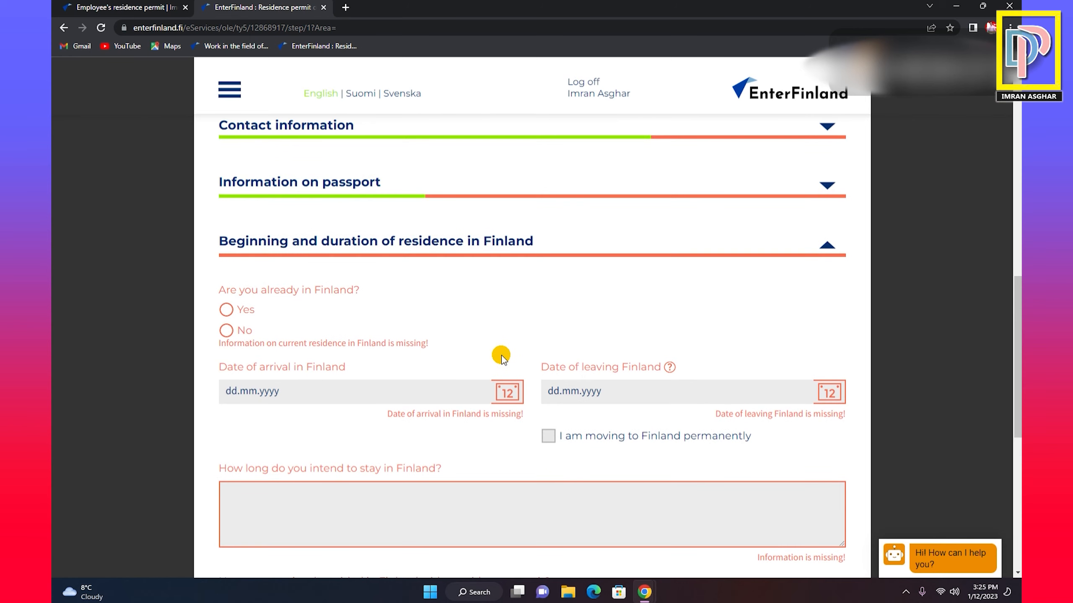
{"action": "scroll", "coordinate": [501, 355], "scroll_direction": "down", "scroll_amount": 1}
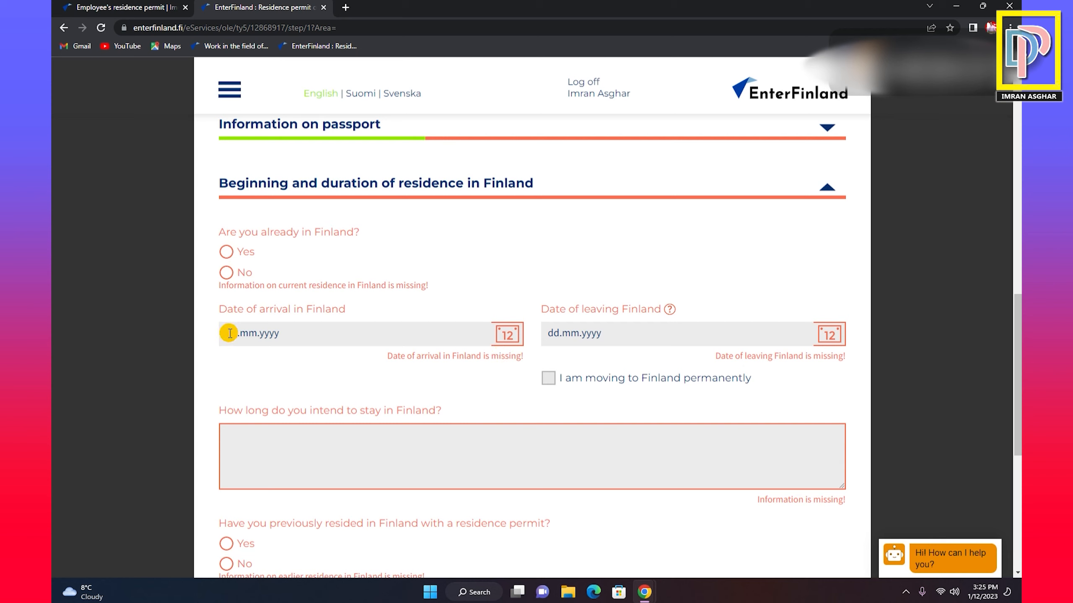
{"action": "left_click_drag", "start_coordinate": [228, 334], "coordinate": [290, 334]}
{"action": "type", "text": "15."}
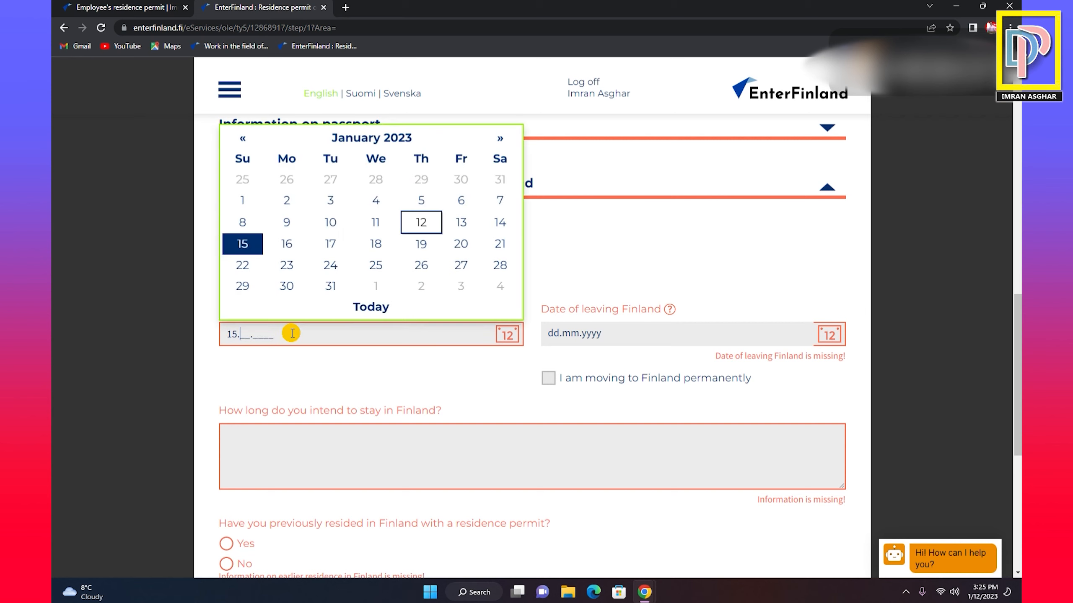
{"action": "type", "text": "0"}
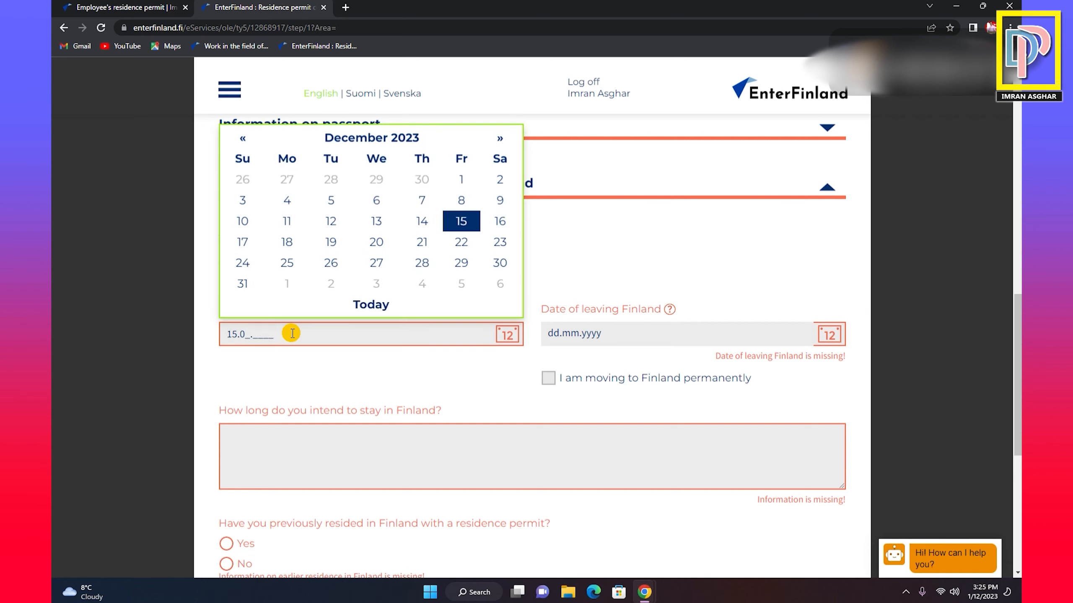
{"action": "type", "text": "3."}
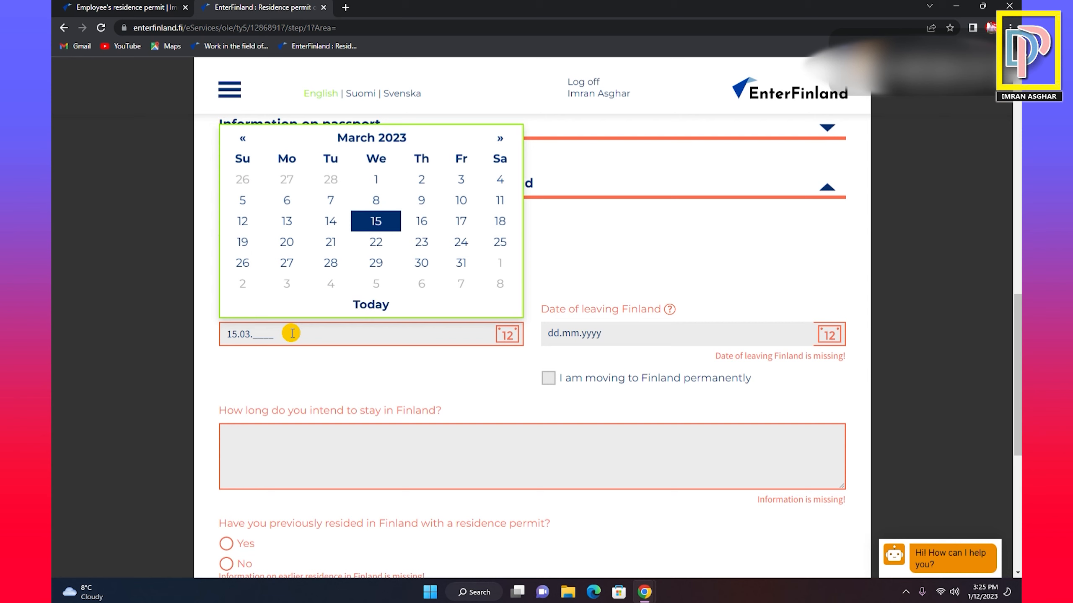
{"action": "type", "text": "2023"}
{"action": "left_click", "coordinate": [655, 345]}
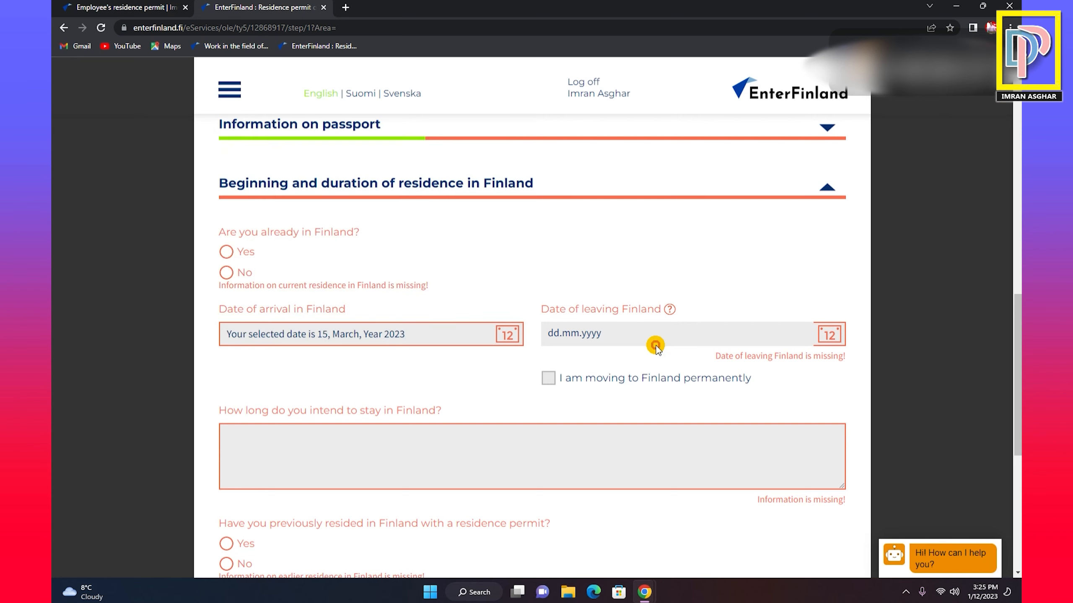
Set the date of leaving Finland to 15.03.2024.
{"action": "left_click", "coordinate": [668, 338]}
{"action": "left_click_drag", "start_coordinate": [656, 332], "coordinate": [544, 334]}
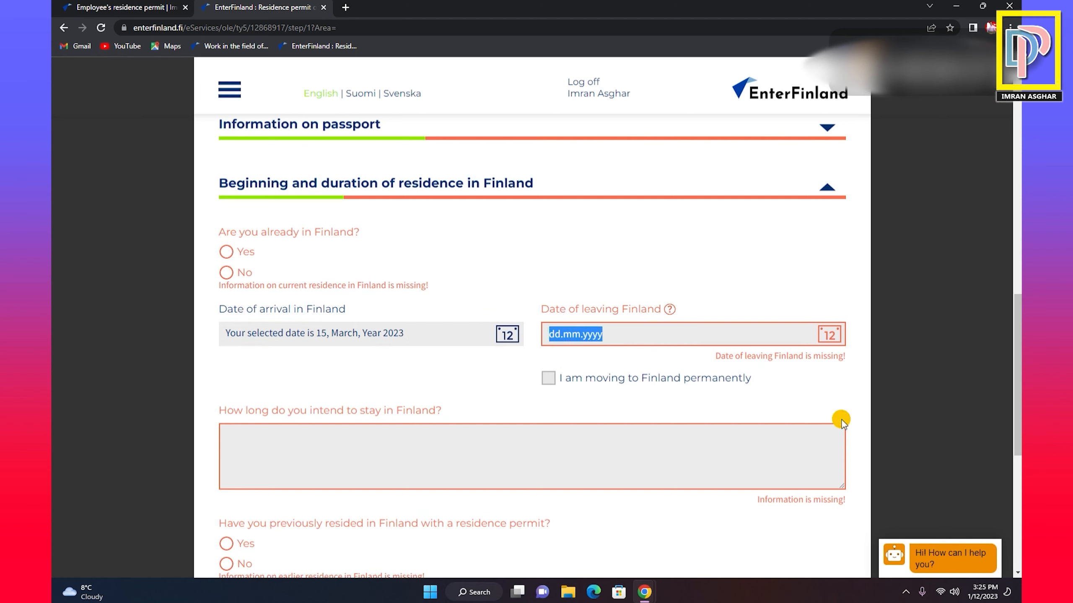
{"action": "type", "text": "1"}
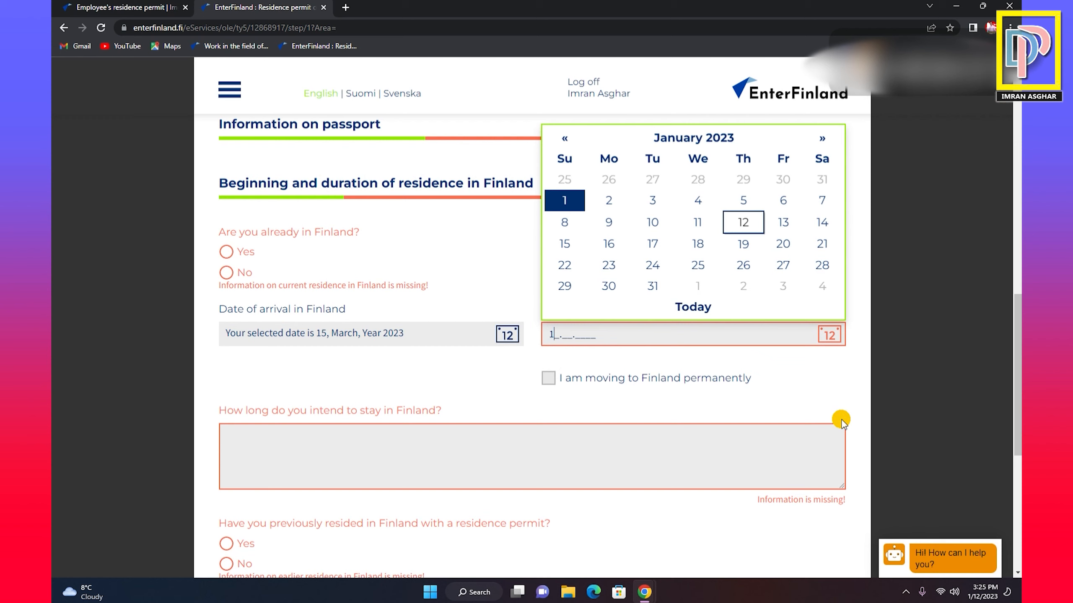
{"action": "type", "text": "5."}
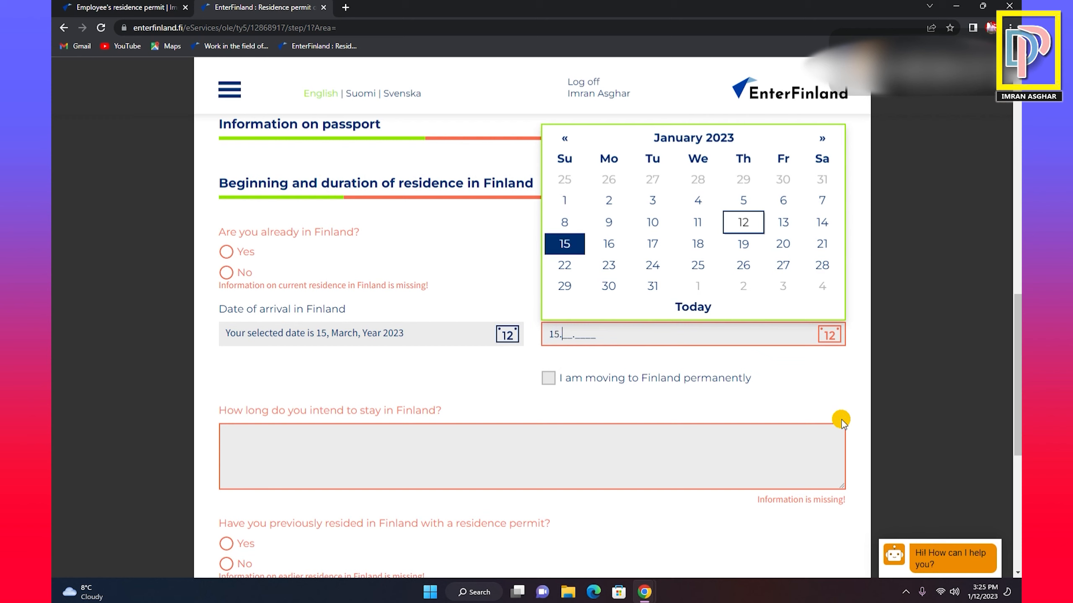
{"action": "type", "text": "03."}
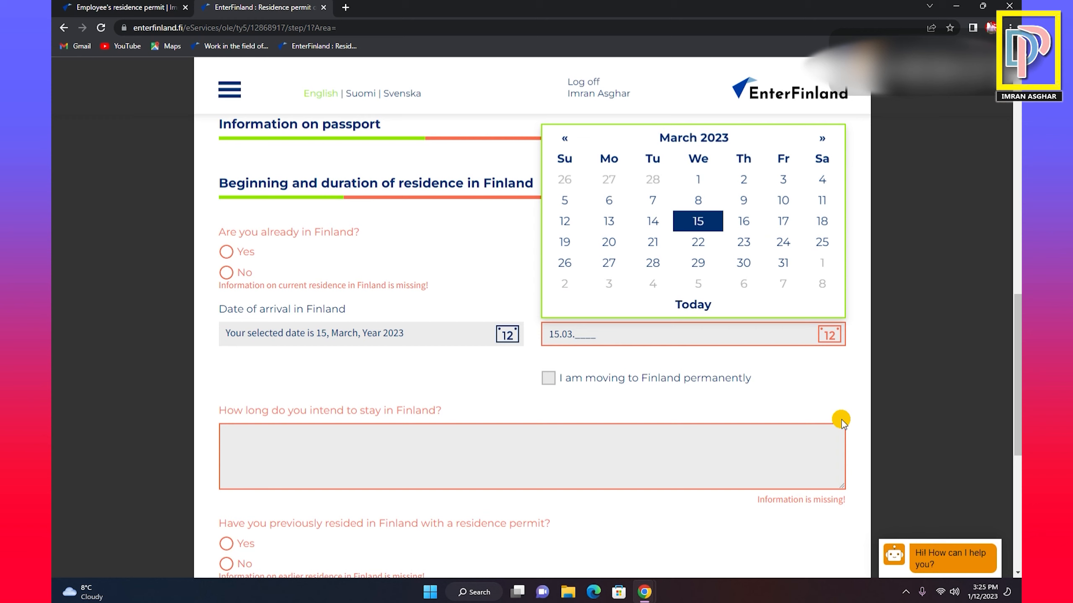
{"action": "type", "text": "20"}
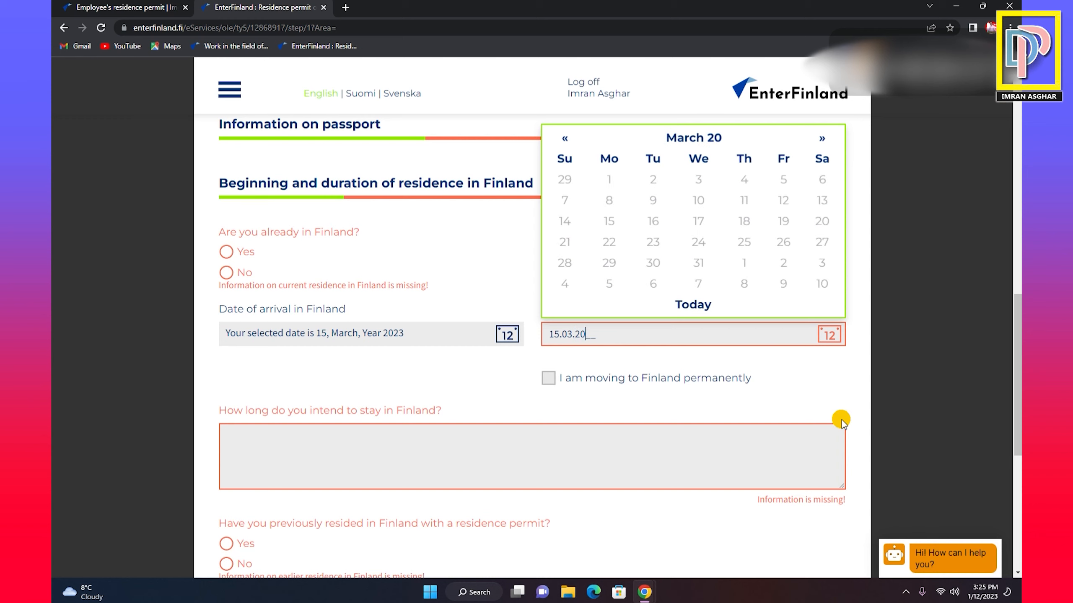
{"action": "type", "text": "24"}
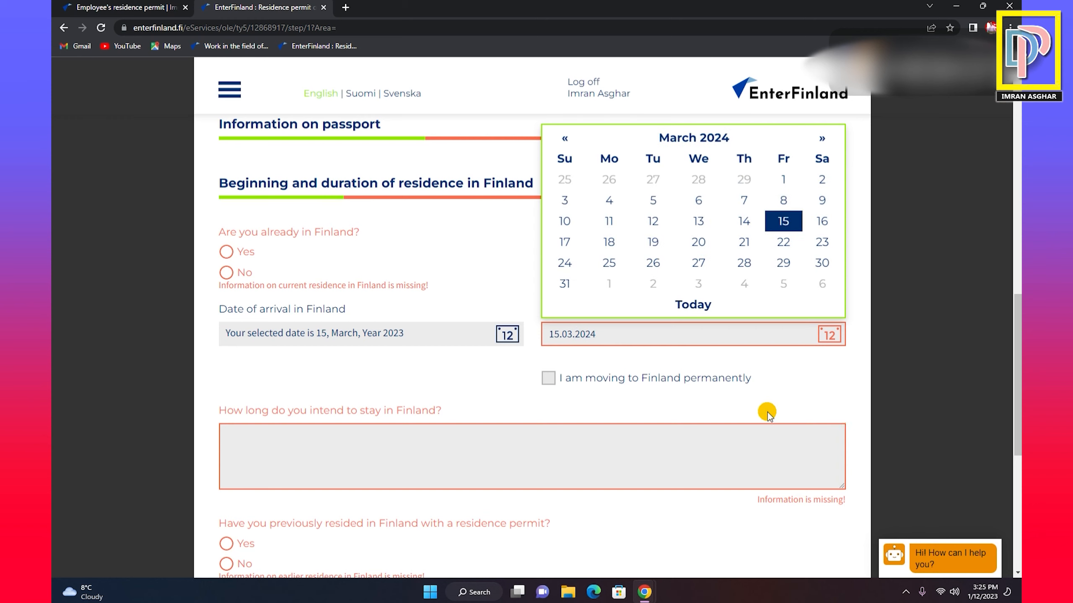
{"action": "left_click", "coordinate": [835, 387]}
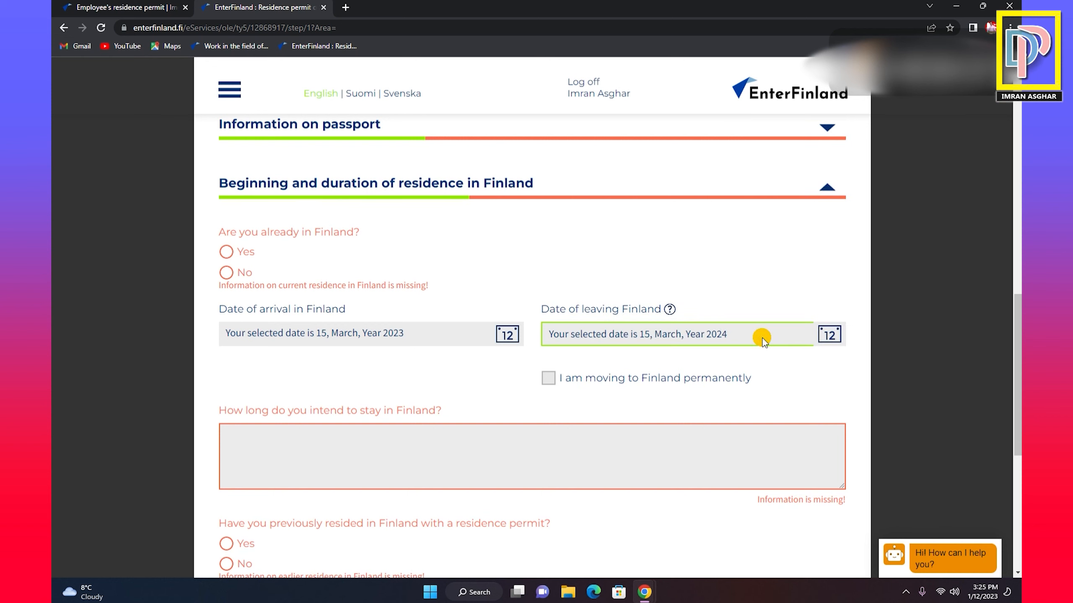
Draft the intended length of stay answer as "I have a job in such and such company as a chef I will be doing".
{"action": "scroll", "coordinate": [651, 508], "scroll_direction": "down", "scroll_amount": 5}
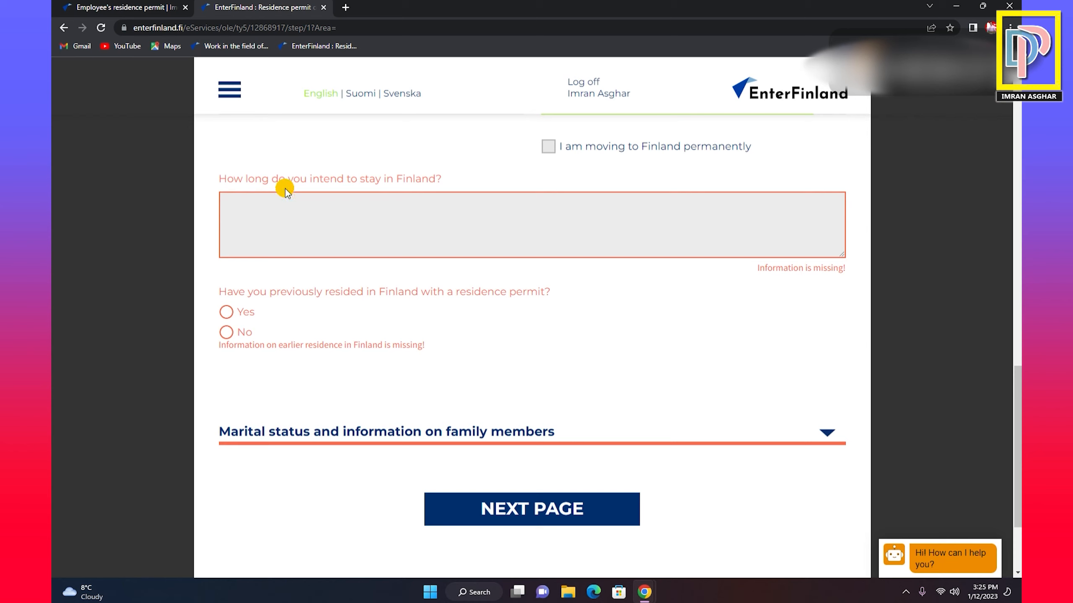
{"action": "left_click", "coordinate": [421, 222]}
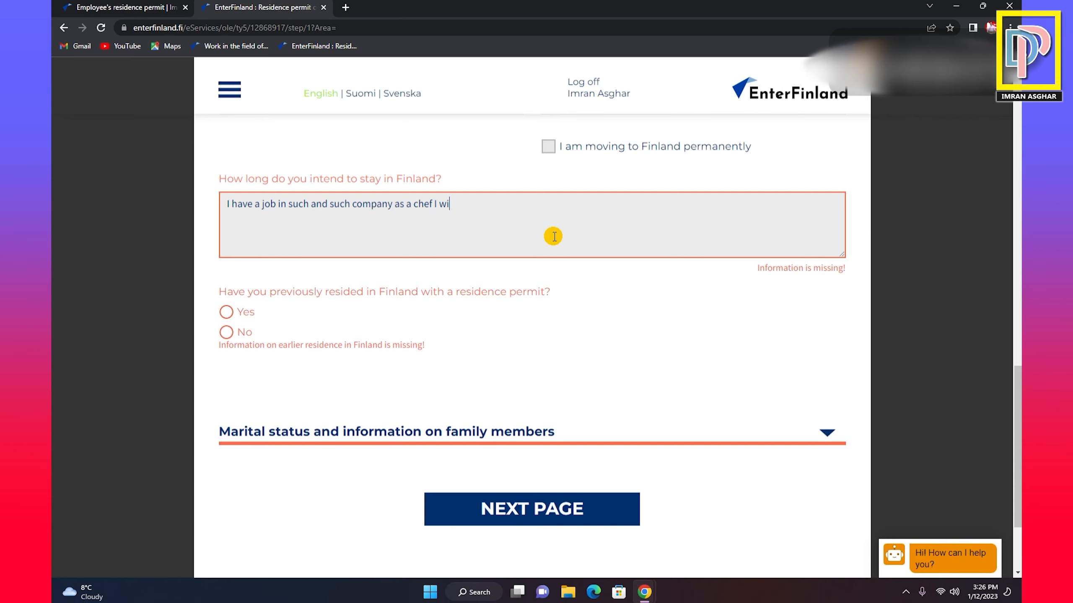
{"action": "type", "text": "ll be doing"}
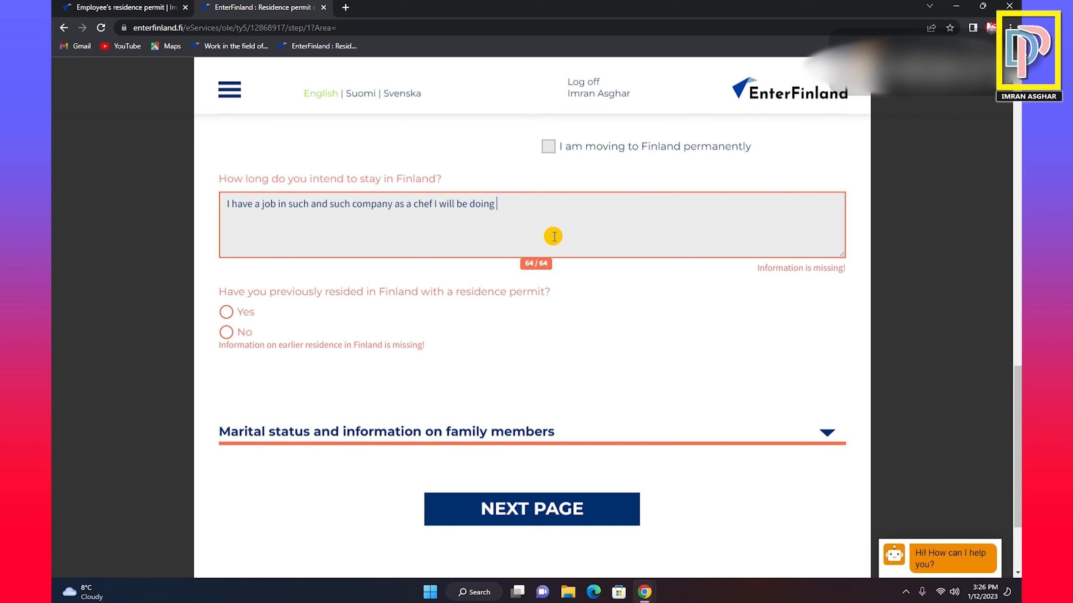
Replace the drafted length of stay answer with "I will stay in Finland for one year", correcting the spelling of Finland.
{"action": "key", "text": "BackSpace"}
{"action": "key", "text": "BackSpace"}
{"action": "key", "text": "BackSpace"}
{"action": "key", "text": "BackSpace"}
{"action": "key", "text": "BackSpace"}
{"action": "key", "text": "BackSpace"}
{"action": "key", "text": "BackSpace"}
{"action": "key", "text": "BackSpace"}
{"action": "key", "text": "BackSpace"}
{"action": "key", "text": "BackSpace"}
{"action": "key", "text": "BackSpace"}
{"action": "key", "text": "BackSpace"}
{"action": "key", "text": "BackSpace"}
{"action": "key", "text": "BackSpace"}
{"action": "key", "text": "BackSpace"}
{"action": "key", "text": "BackSpace"}
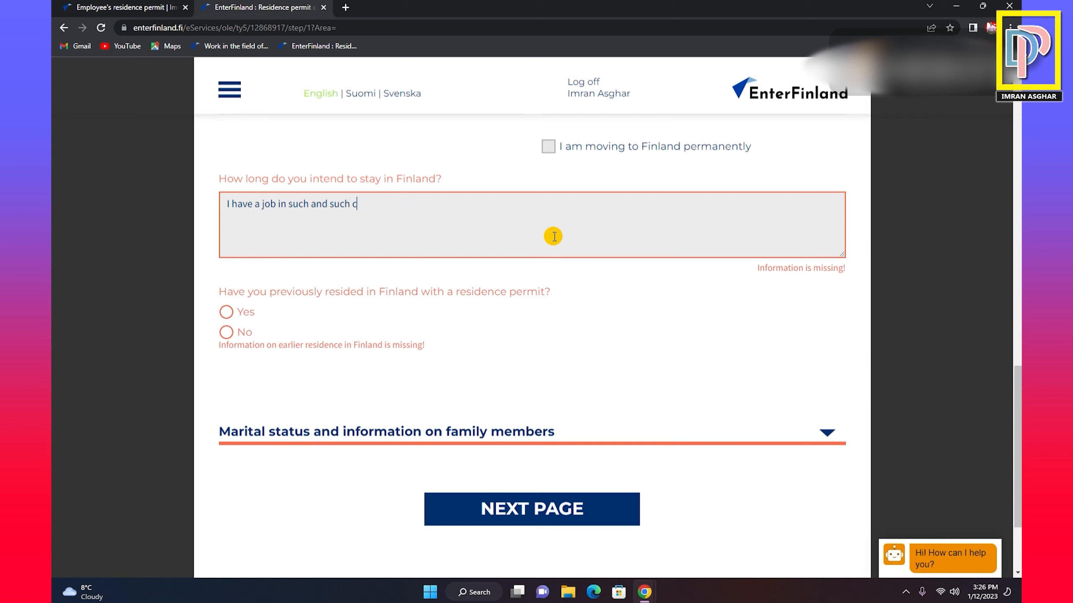
{"action": "key", "text": "BackSpace"}
{"action": "key", "text": "BackSpace"}
{"action": "key", "text": "BackSpace"}
{"action": "key", "text": "BackSpace"}
{"action": "key", "text": "BackSpace"}
{"action": "key", "text": "BackSpace"}
{"action": "key", "text": "BackSpace"}
{"action": "key", "text": "BackSpace"}
{"action": "key", "text": "BackSpace"}
{"action": "key", "text": "BackSpace"}
{"action": "key", "text": "BackSpace"}
{"action": "key", "text": "BackSpace"}
{"action": "key", "text": "BackSpace"}
{"action": "key", "text": "BackSpace"}
{"action": "key", "text": "BackSpace"}
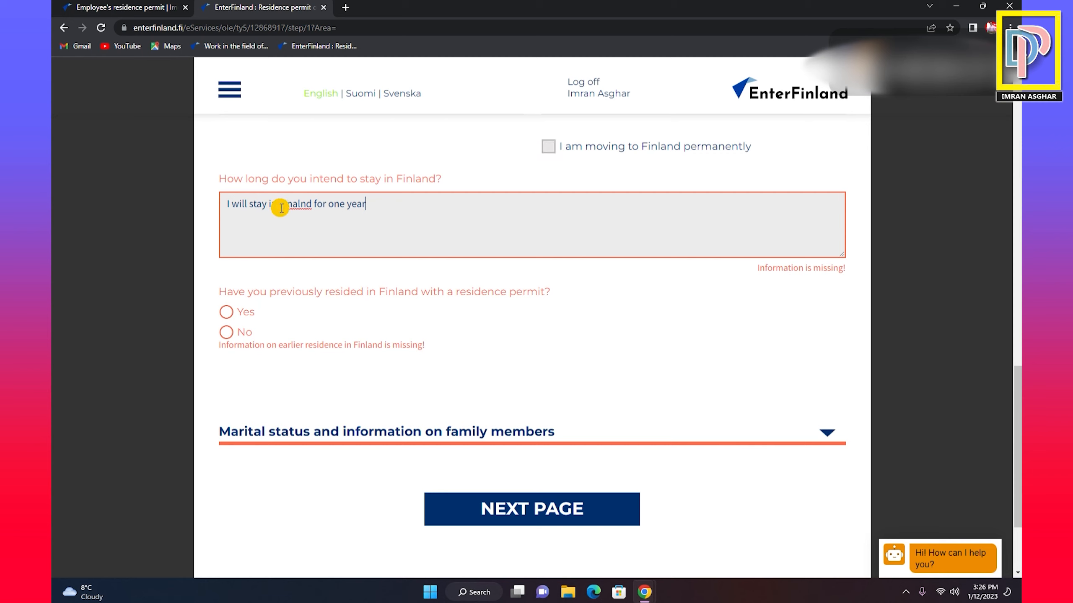
{"action": "right_click", "coordinate": [294, 205]}
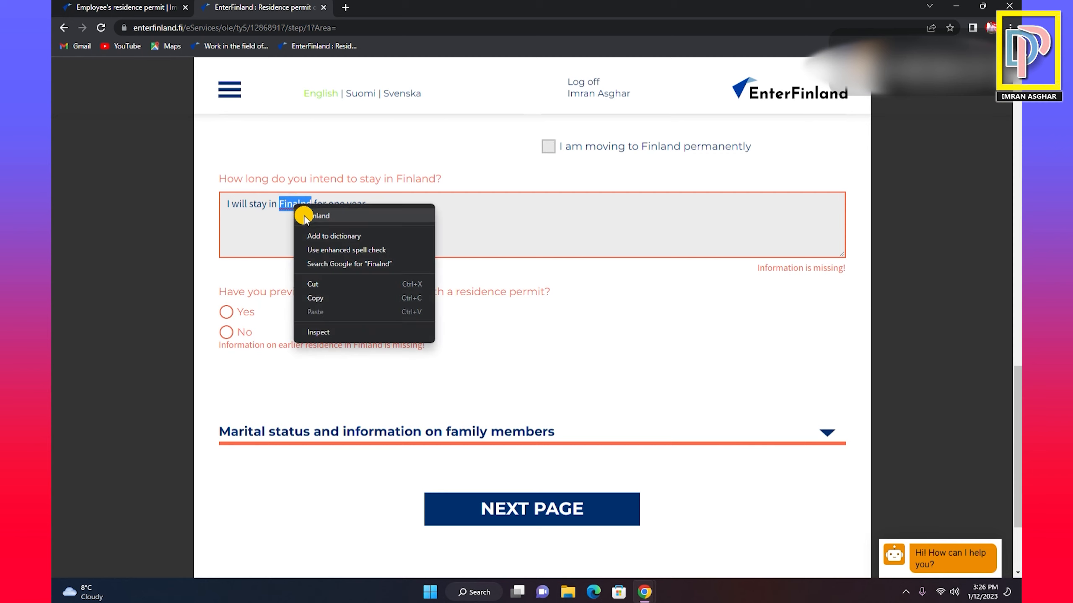
{"action": "left_click", "coordinate": [304, 214]}
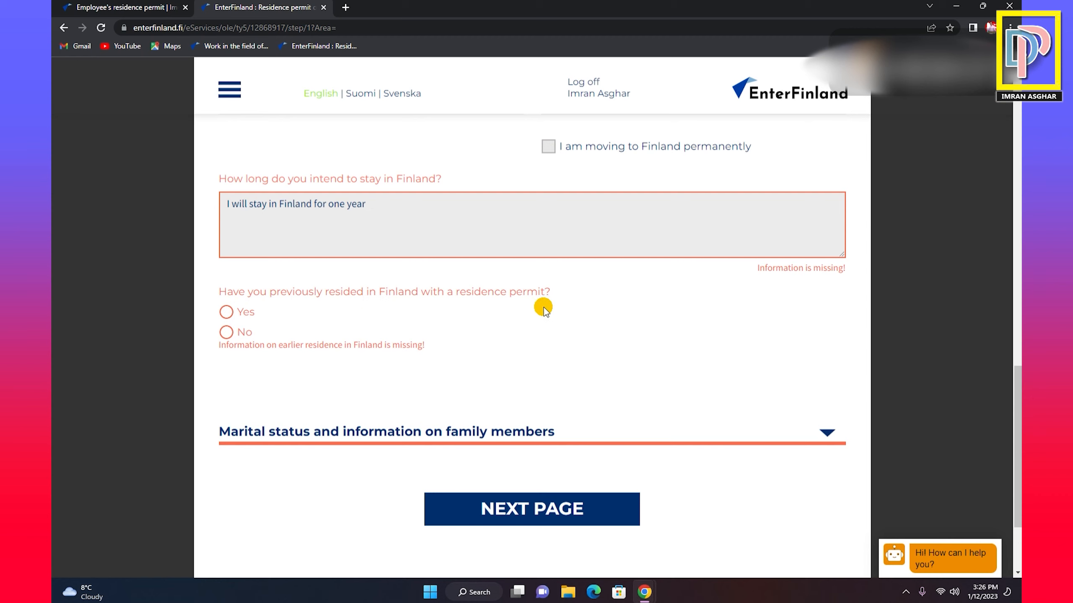
Answer No to having previously resided in Finland with a residence permit.
{"action": "left_click", "coordinate": [225, 335]}
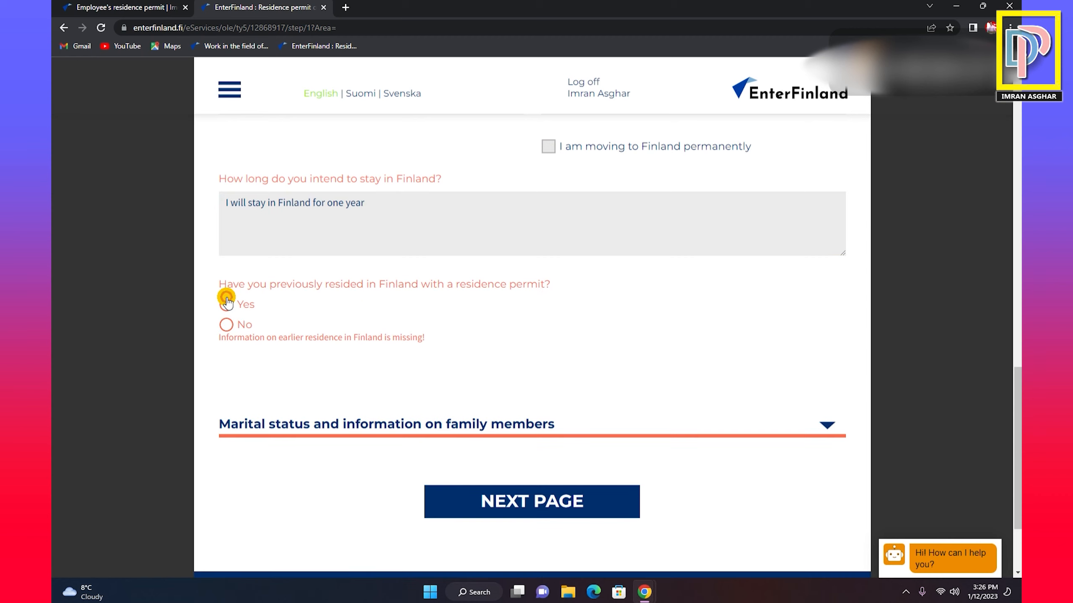
{"action": "left_click", "coordinate": [227, 324]}
Expand the marital status and family members information and set the marital status to Married.
{"action": "scroll", "coordinate": [591, 297], "scroll_direction": "down", "scroll_amount": 3}
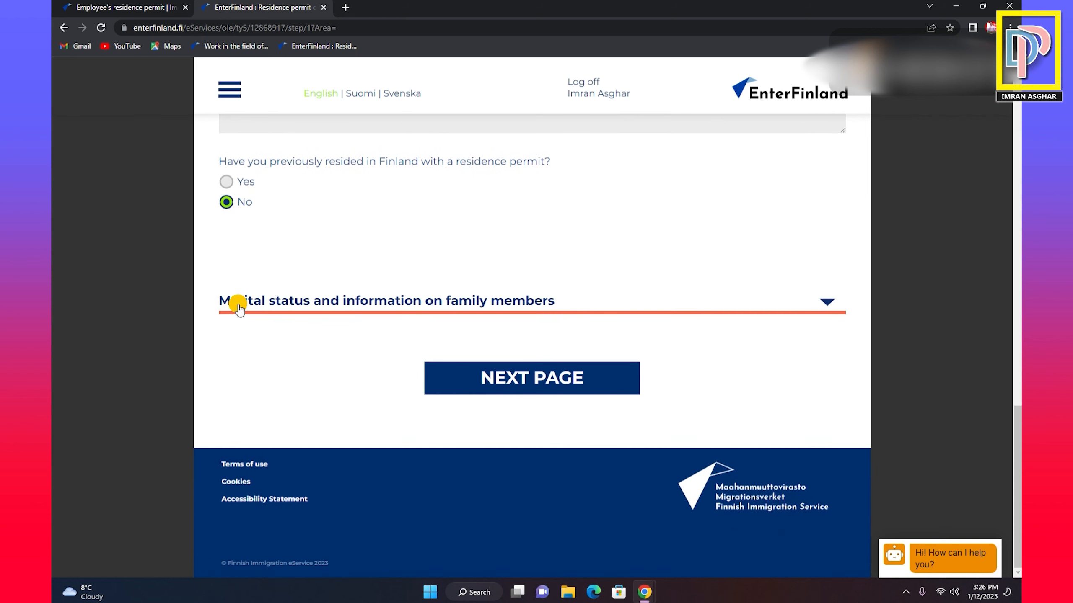
{"action": "left_click", "coordinate": [532, 299]}
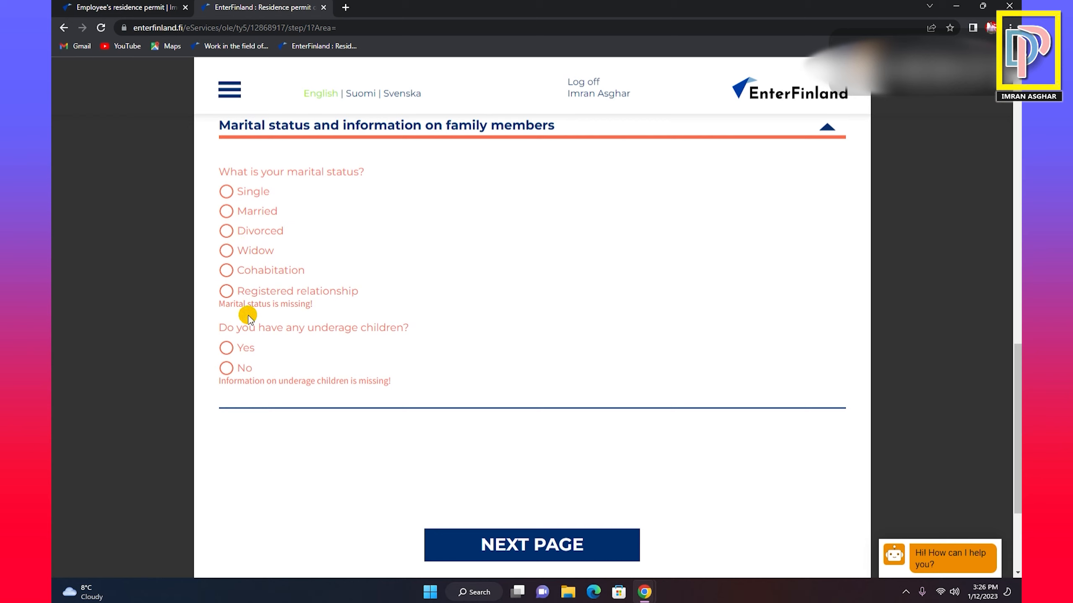
{"action": "left_click", "coordinate": [227, 212]}
Review the spouse/partner name, gender, identity code, birth, citizenship and residence fields, the underage children question and the completion of the form's sections.
{"action": "scroll", "coordinate": [457, 332], "scroll_direction": "down", "scroll_amount": 1}
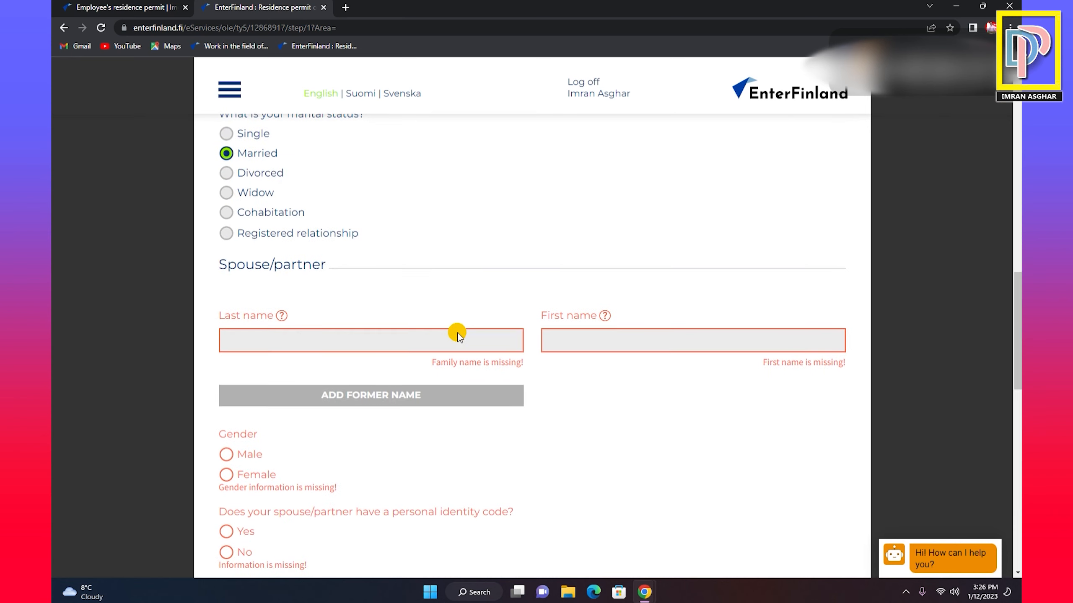
{"action": "scroll", "coordinate": [461, 334], "scroll_direction": "down", "scroll_amount": 1}
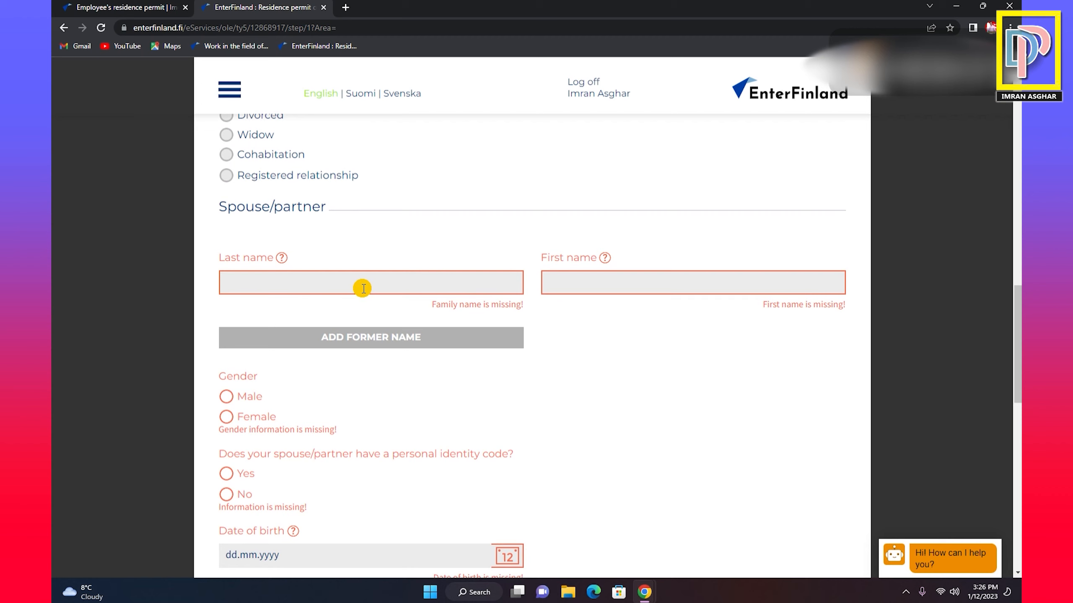
{"action": "left_click", "coordinate": [615, 284]}
{"action": "scroll", "coordinate": [613, 354], "scroll_direction": "down", "scroll_amount": 2}
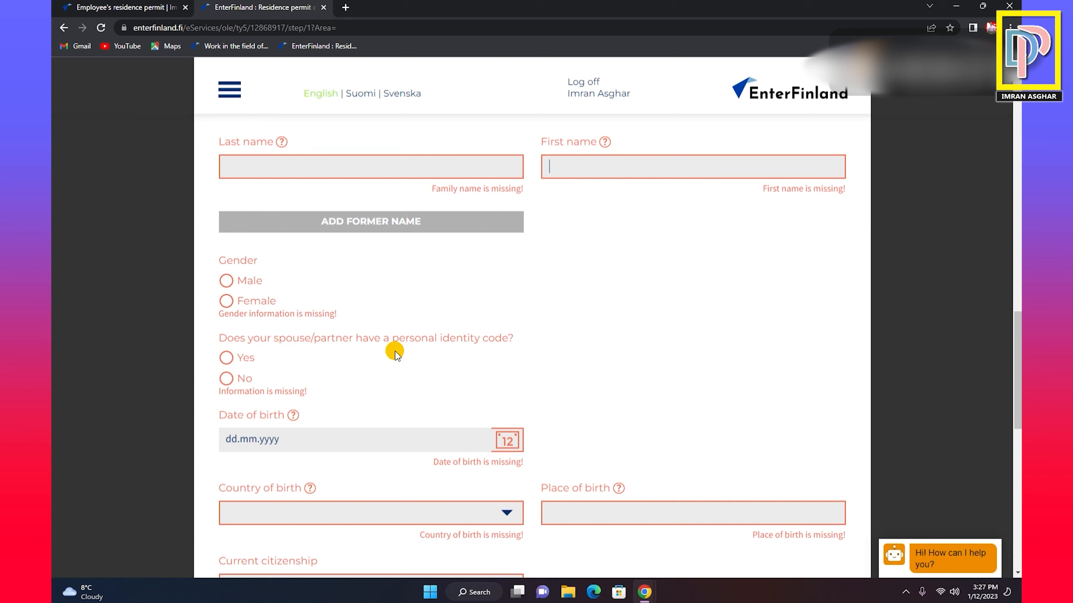
{"action": "scroll", "coordinate": [395, 353], "scroll_direction": "down", "scroll_amount": 2}
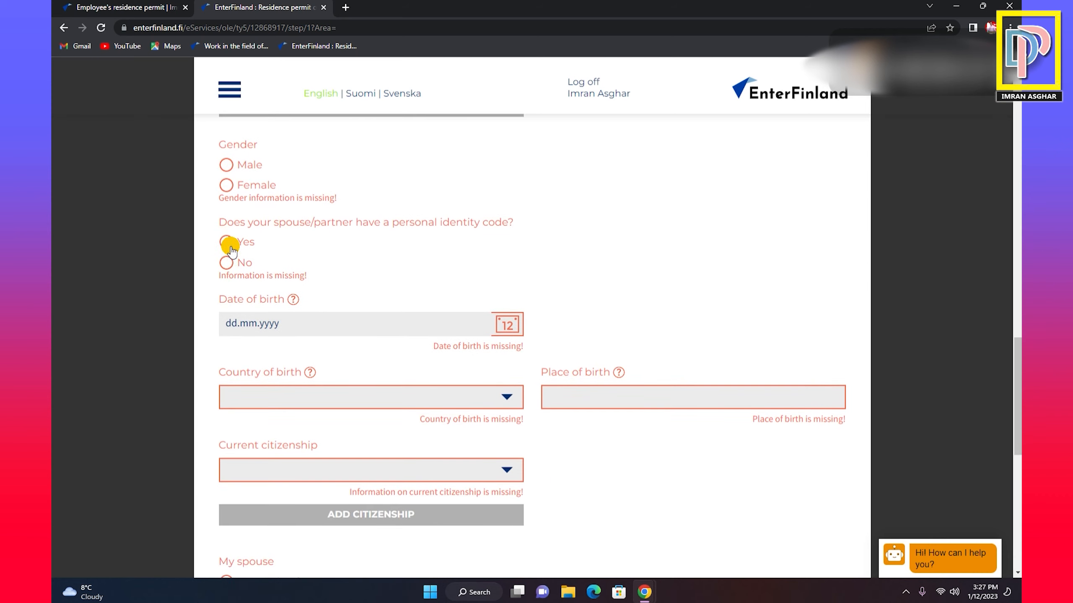
{"action": "scroll", "coordinate": [420, 334], "scroll_direction": "down", "scroll_amount": 2}
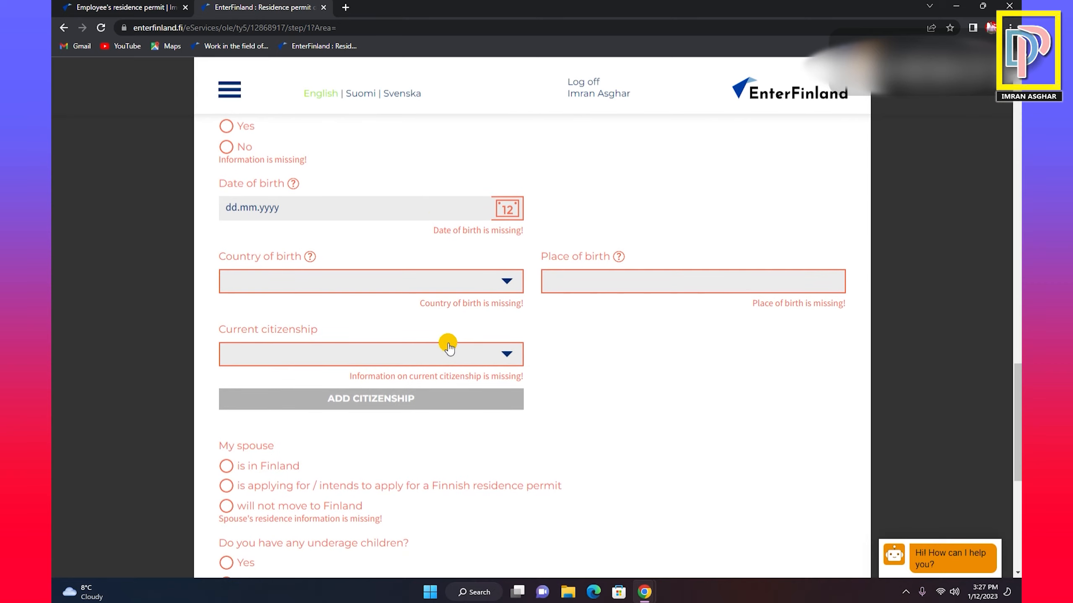
{"action": "scroll", "coordinate": [425, 340], "scroll_direction": "down", "scroll_amount": 3}
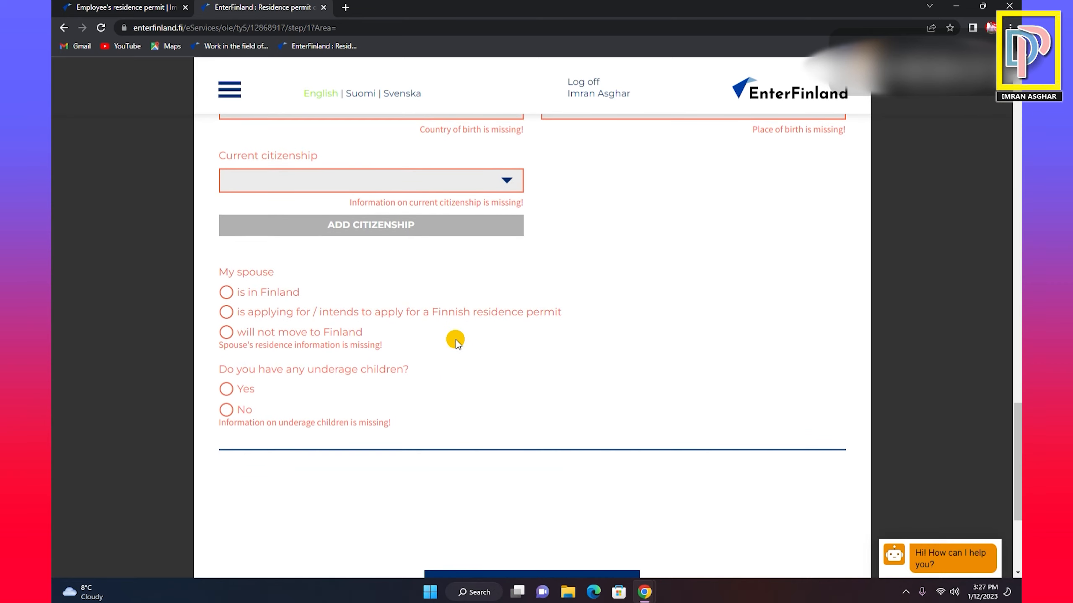
{"action": "scroll", "coordinate": [498, 286], "scroll_direction": "up", "scroll_amount": 7}
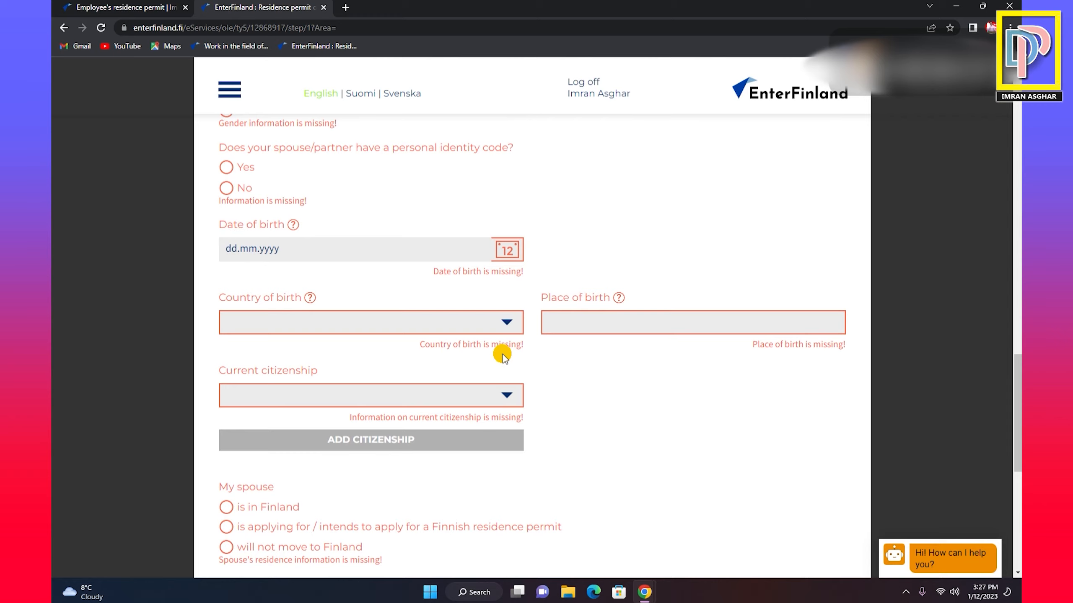
{"action": "scroll", "coordinate": [503, 354], "scroll_direction": "up", "scroll_amount": 9}
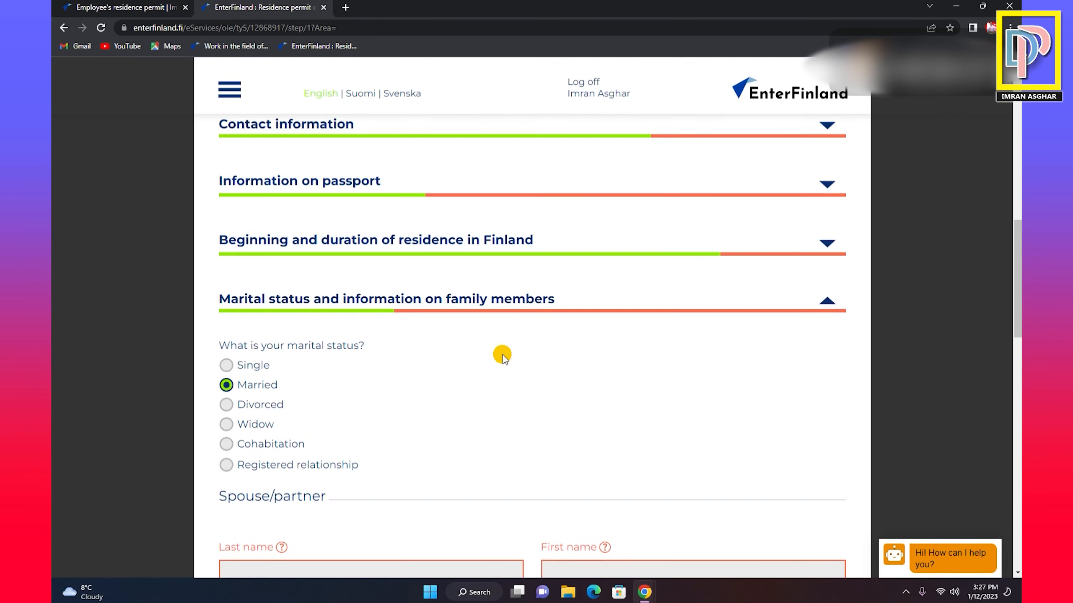
{"action": "scroll", "coordinate": [503, 354], "scroll_direction": "up", "scroll_amount": 2}
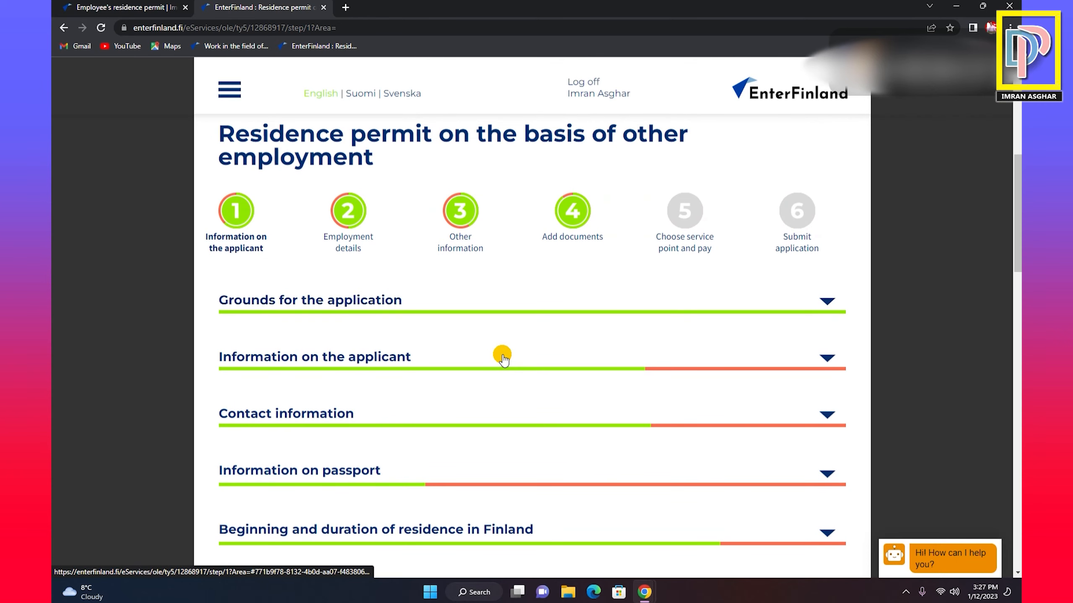
{"action": "scroll", "coordinate": [545, 372], "scroll_direction": "down", "scroll_amount": 6}
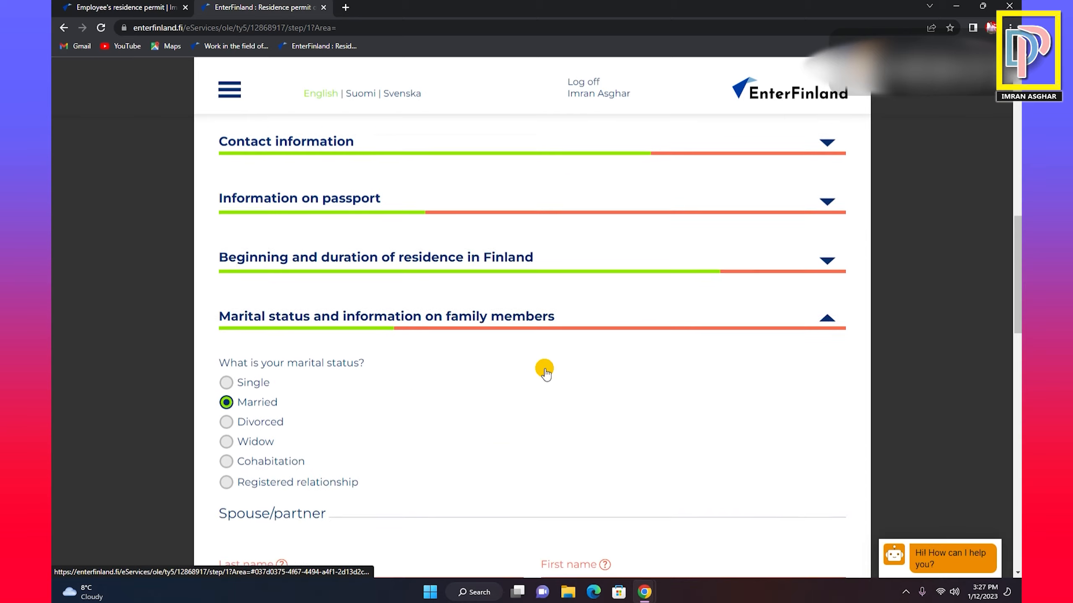
{"action": "scroll", "coordinate": [544, 370], "scroll_direction": "down", "scroll_amount": 6}
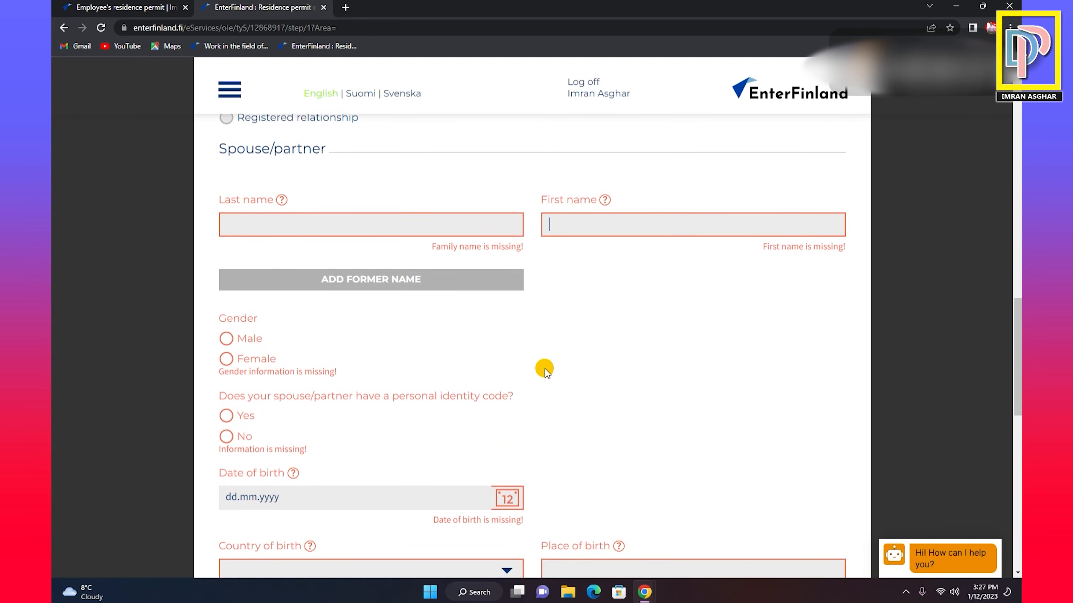
Go to the Employment details stage of the residence permit application.
{"action": "scroll", "coordinate": [574, 354], "scroll_direction": "up", "scroll_amount": 7}
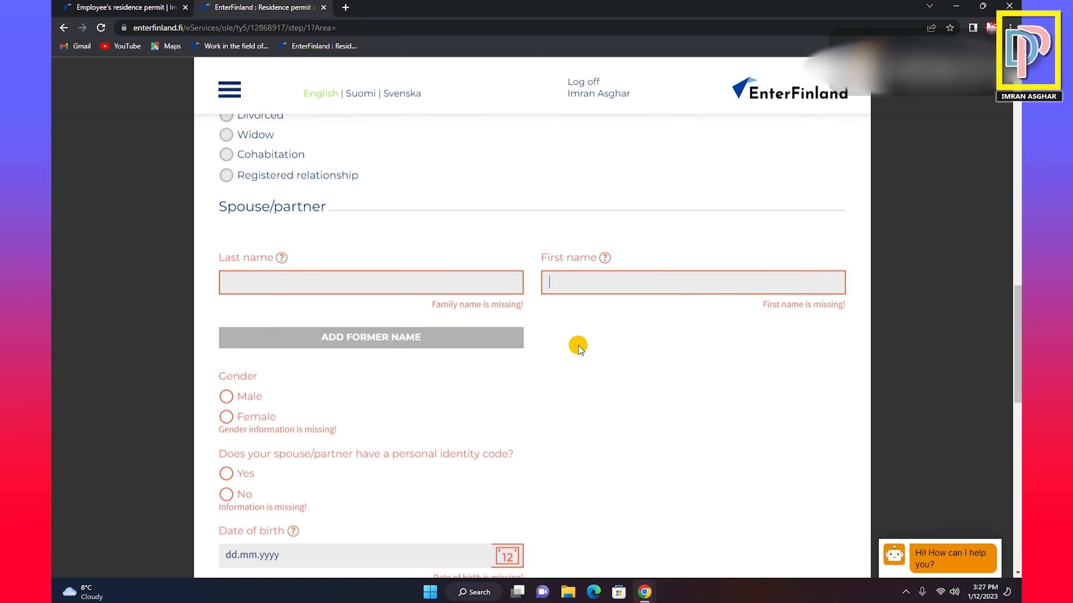
{"action": "scroll", "coordinate": [577, 347], "scroll_direction": "up", "scroll_amount": 6}
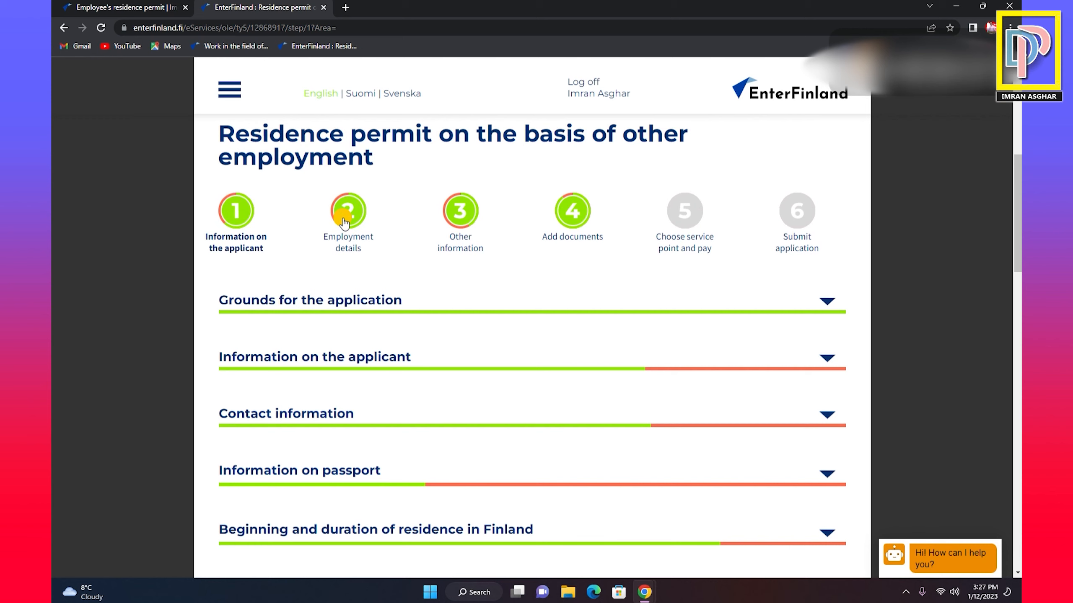
{"action": "left_click", "coordinate": [354, 209]}
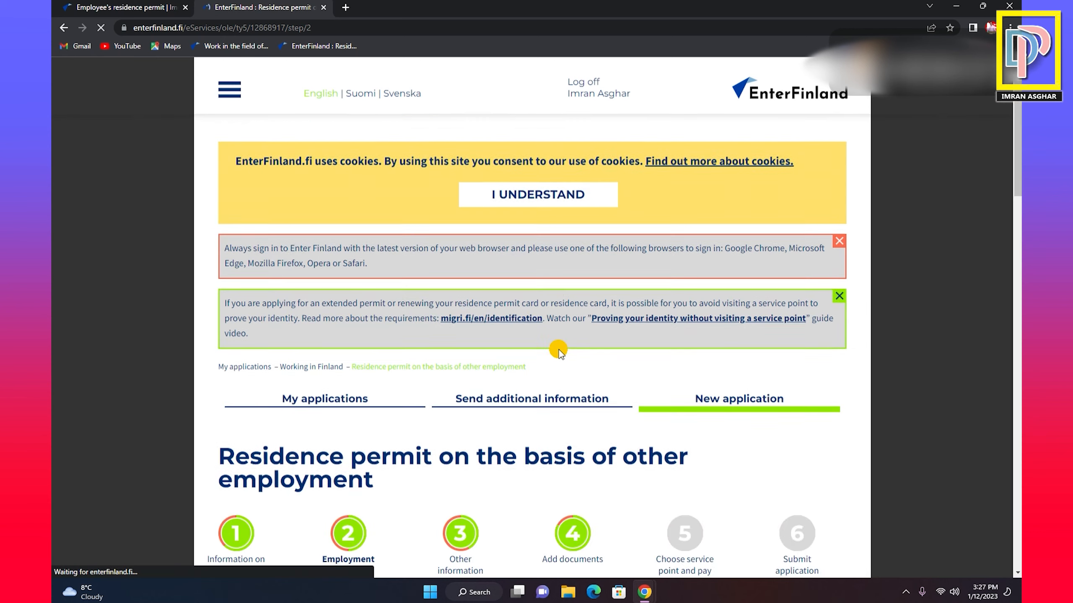
Review the employer section: the question on supplementing the application, the company contact details, the place of work and the contact person fields.
{"action": "scroll", "coordinate": [558, 349], "scroll_direction": "down", "scroll_amount": 5}
{"action": "scroll", "coordinate": [372, 338], "scroll_direction": "down", "scroll_amount": 5}
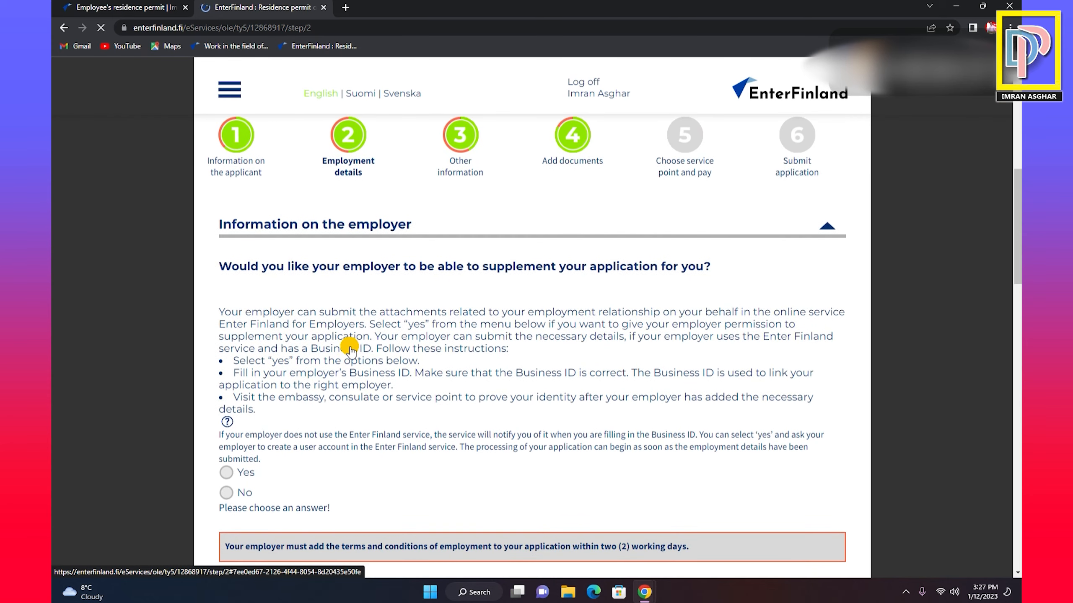
{"action": "scroll", "coordinate": [400, 321], "scroll_direction": "down", "scroll_amount": 6}
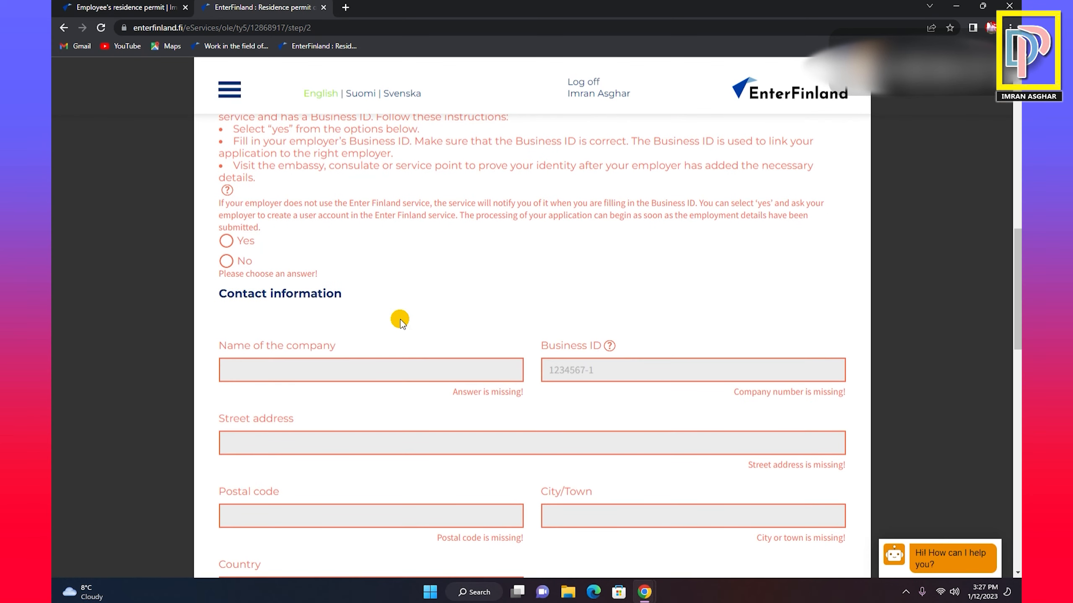
{"action": "scroll", "coordinate": [400, 320], "scroll_direction": "down", "scroll_amount": 1}
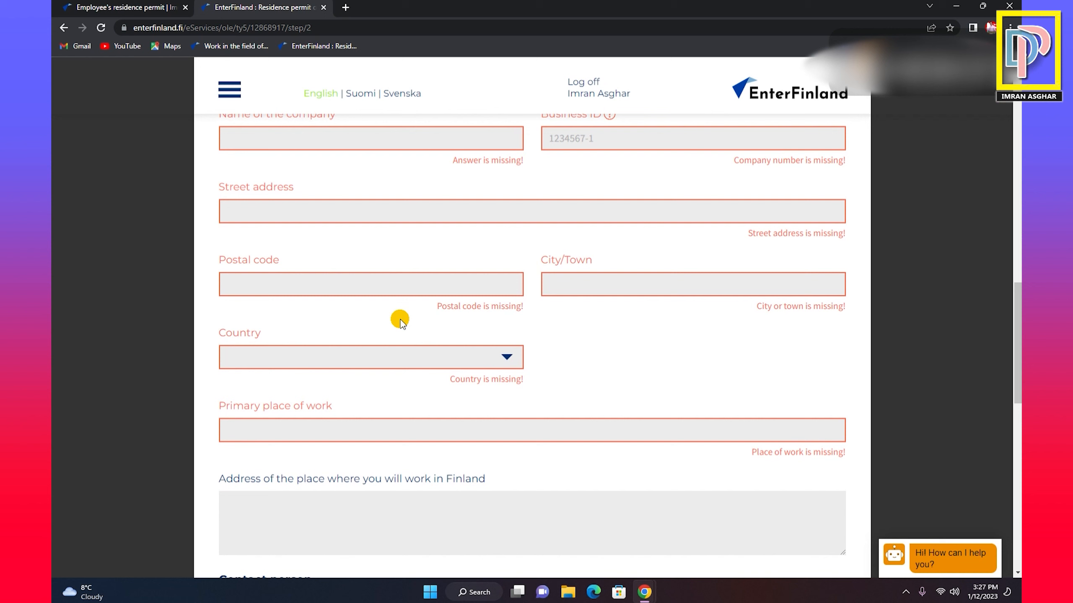
{"action": "scroll", "coordinate": [400, 321], "scroll_direction": "up", "scroll_amount": 4}
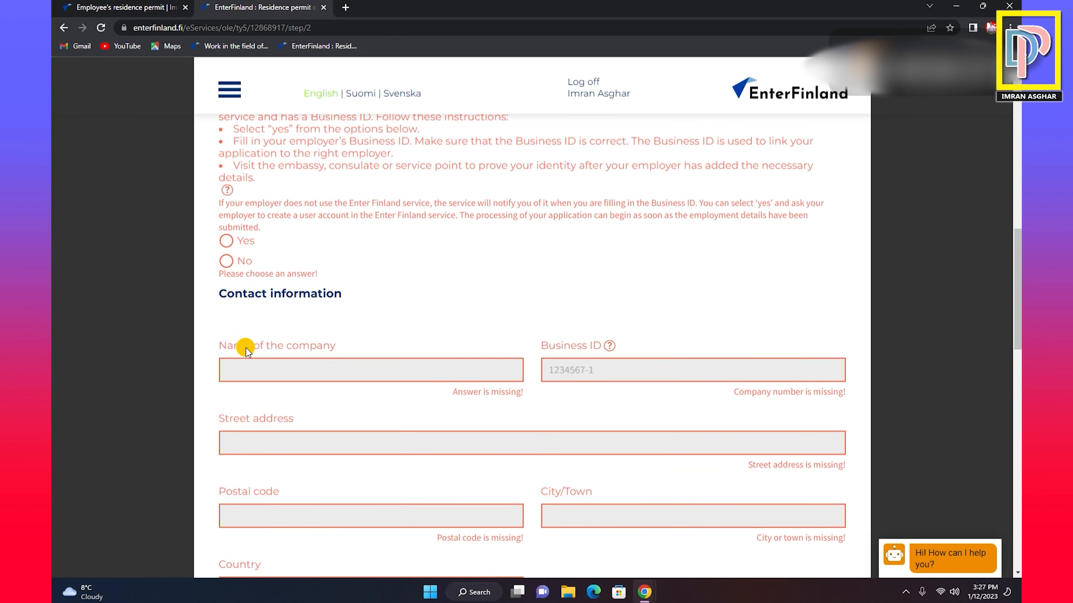
{"action": "left_click_drag", "start_coordinate": [219, 346], "coordinate": [346, 350]}
{"action": "left_click", "coordinate": [434, 340]}
{"action": "scroll", "coordinate": [434, 341], "scroll_direction": "down", "scroll_amount": 2}
{"action": "scroll", "coordinate": [488, 339], "scroll_direction": "down", "scroll_amount": 4}
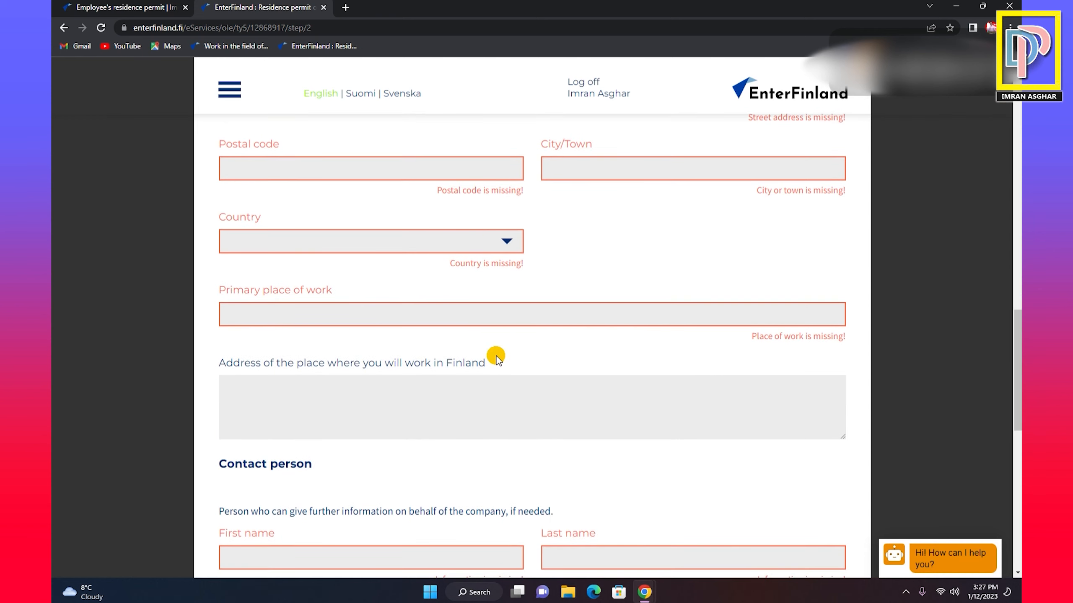
{"action": "scroll", "coordinate": [497, 356], "scroll_direction": "down", "scroll_amount": 3}
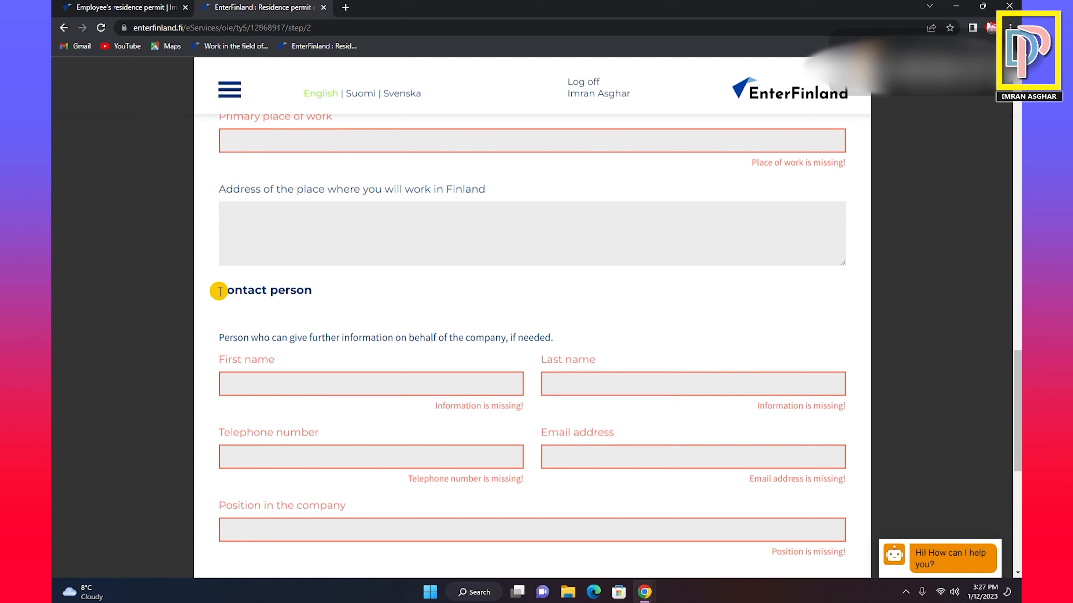
{"action": "left_click_drag", "start_coordinate": [222, 291], "coordinate": [347, 289]}
{"action": "left_click", "coordinate": [294, 297]}
{"action": "left_click_drag", "start_coordinate": [222, 292], "coordinate": [394, 292]}
{"action": "left_click", "coordinate": [424, 297]}
{"action": "scroll", "coordinate": [424, 296], "scroll_direction": "down", "scroll_amount": 3}
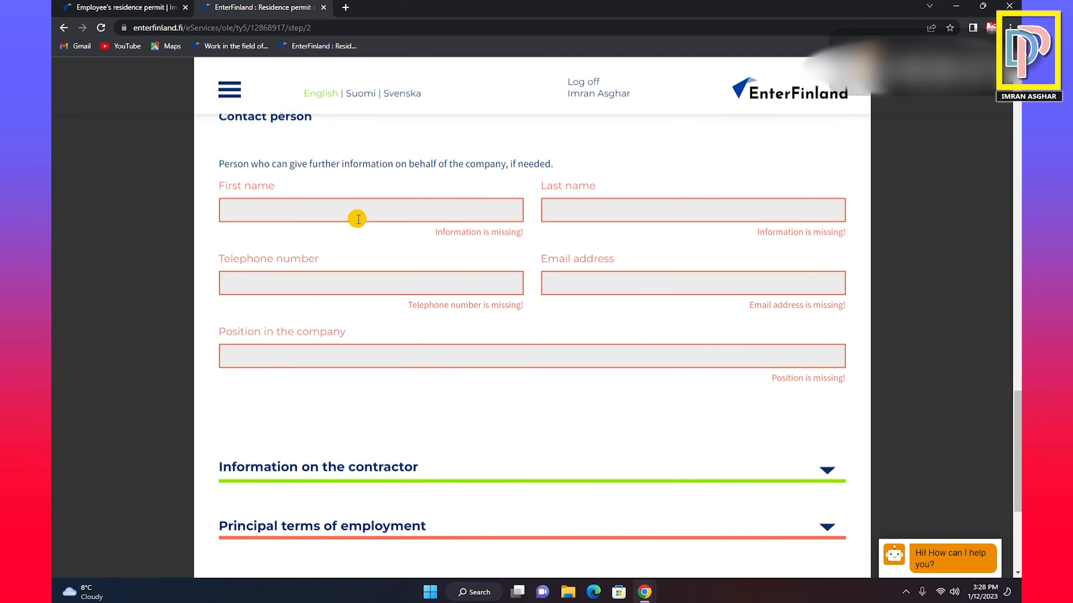
Expand the information on the contractor and review its company contact and contact person fields.
{"action": "scroll", "coordinate": [432, 313], "scroll_direction": "down", "scroll_amount": 3}
{"action": "left_click", "coordinate": [321, 294]}
{"action": "scroll", "coordinate": [312, 294], "scroll_direction": "down", "scroll_amount": 3}
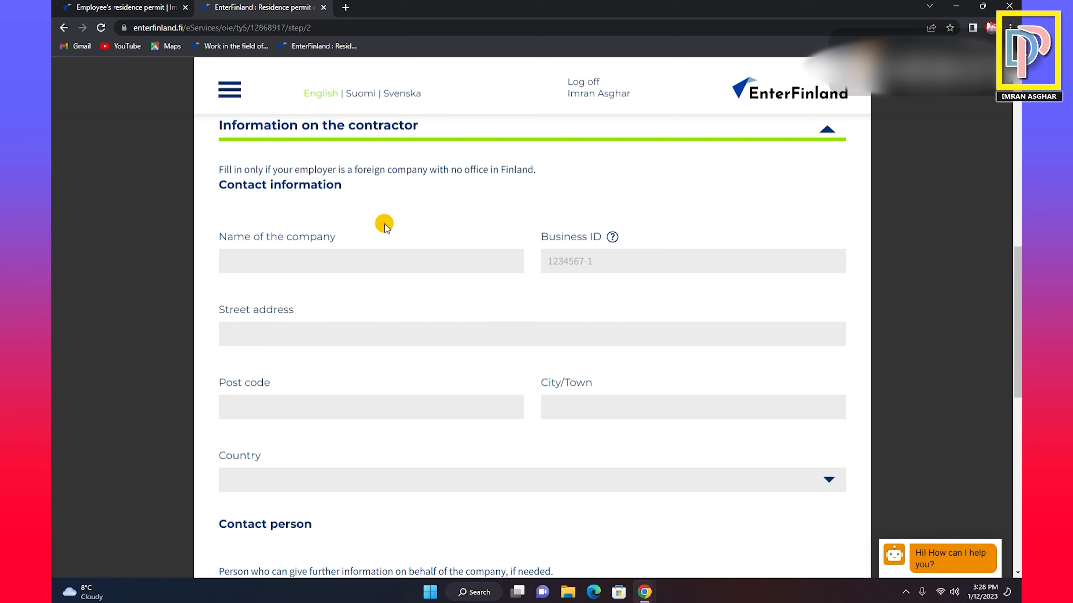
{"action": "scroll", "coordinate": [382, 219], "scroll_direction": "down", "scroll_amount": 2}
{"action": "right_click", "coordinate": [422, 264]}
{"action": "left_click", "coordinate": [320, 249]}
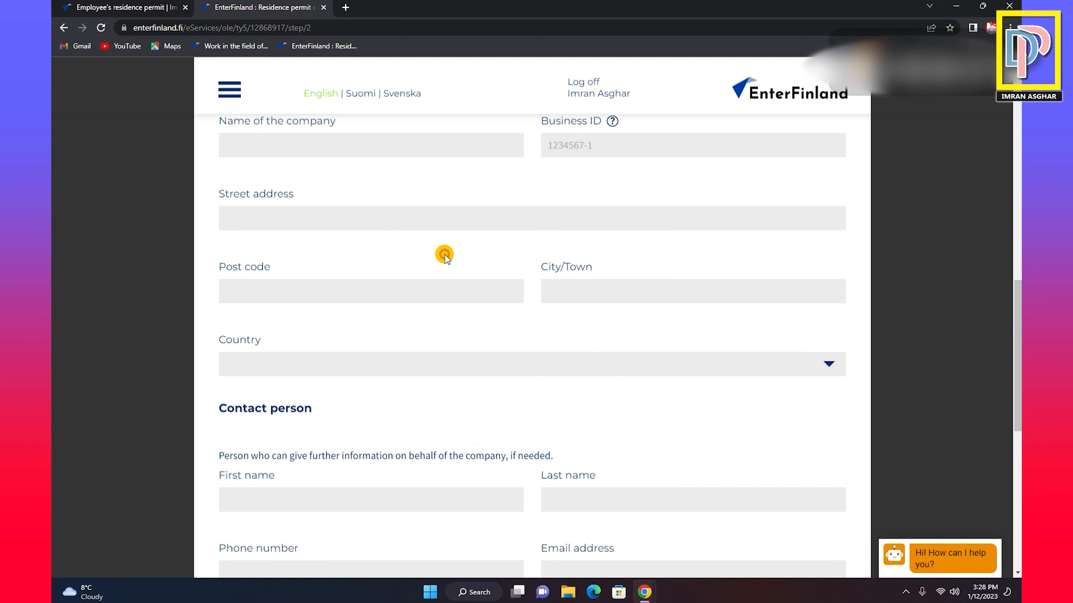
{"action": "scroll", "coordinate": [431, 293], "scroll_direction": "down", "scroll_amount": 2}
{"action": "scroll", "coordinate": [409, 345], "scroll_direction": "down", "scroll_amount": 7}
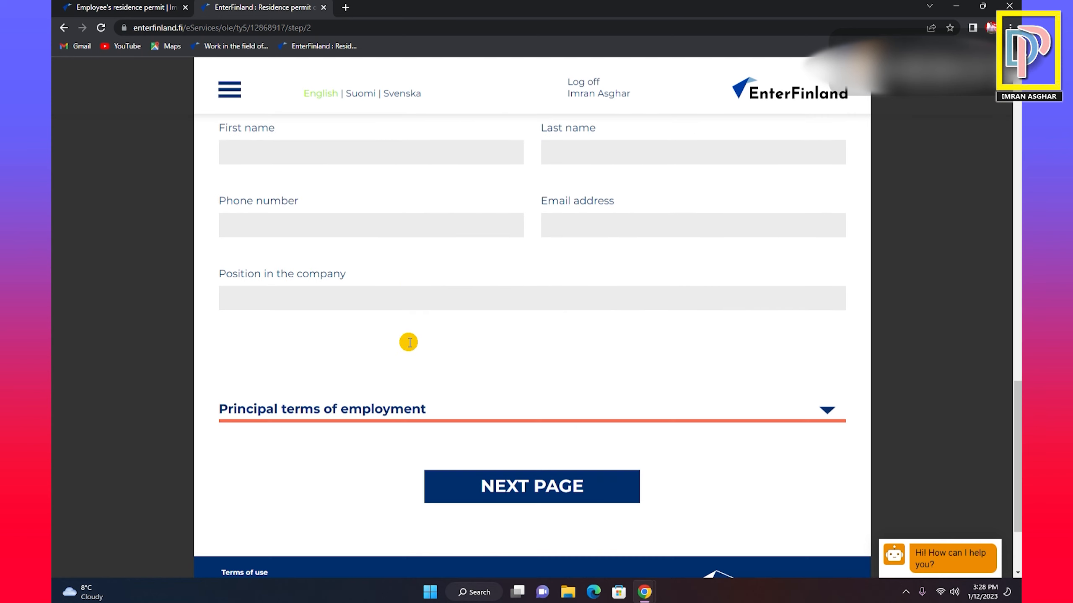
Expand the principal terms of employment and enter "Senior Manager" as the job title and "Job Offer Letter" as the principal duties.
{"action": "left_click", "coordinate": [323, 295]}
{"action": "scroll", "coordinate": [599, 300], "scroll_direction": "down", "scroll_amount": 2}
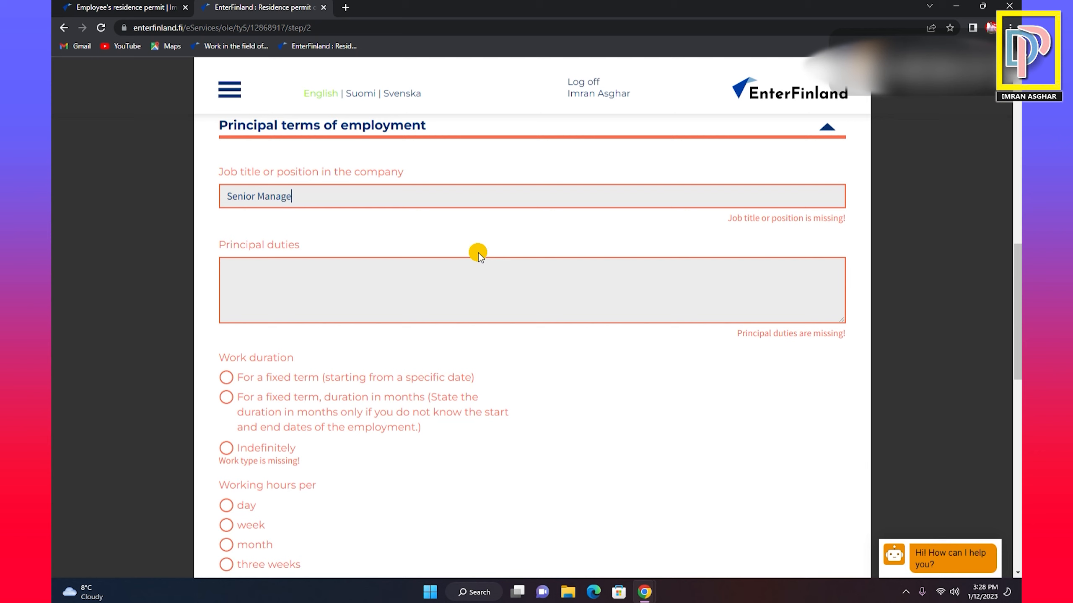
{"action": "left_click", "coordinate": [317, 280]}
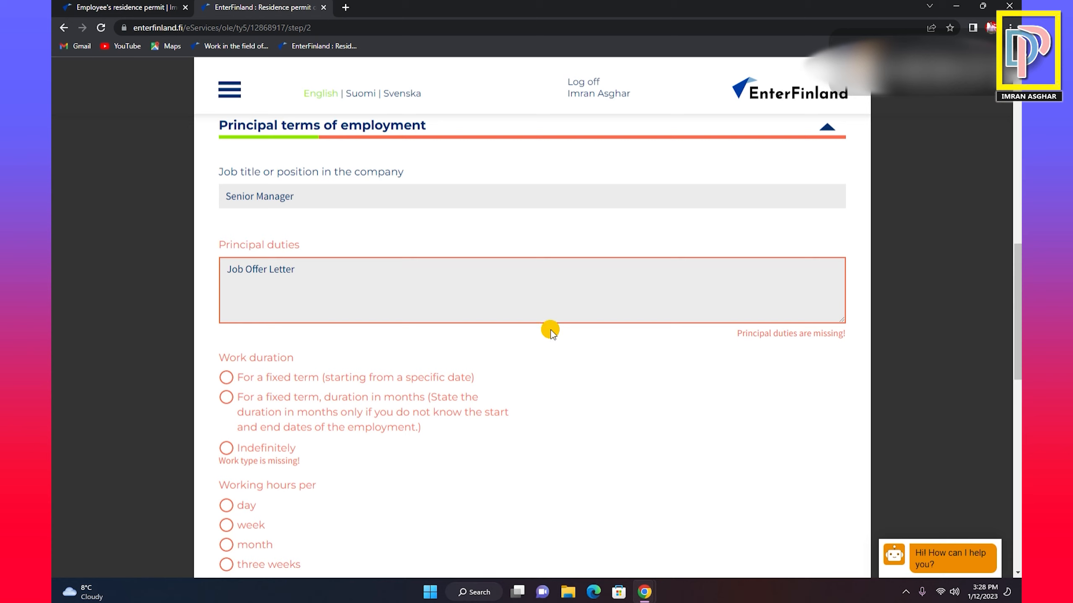
{"action": "left_click_drag", "start_coordinate": [228, 269], "coordinate": [305, 273]}
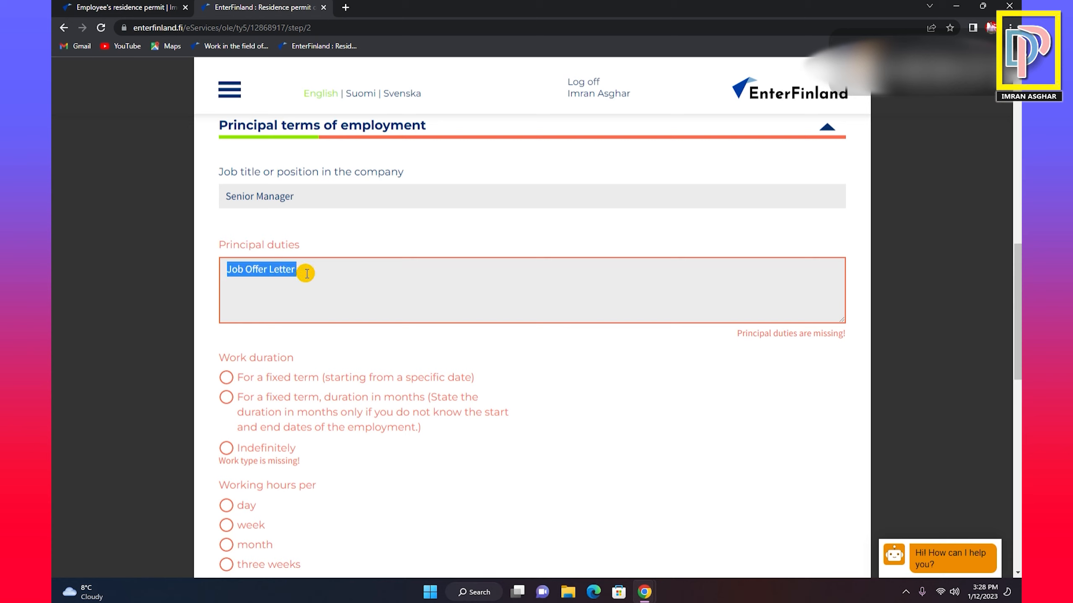
{"action": "left_click", "coordinate": [228, 270]}
{"action": "left_click_drag", "start_coordinate": [228, 270], "coordinate": [347, 272]}
{"action": "left_click", "coordinate": [353, 273]}
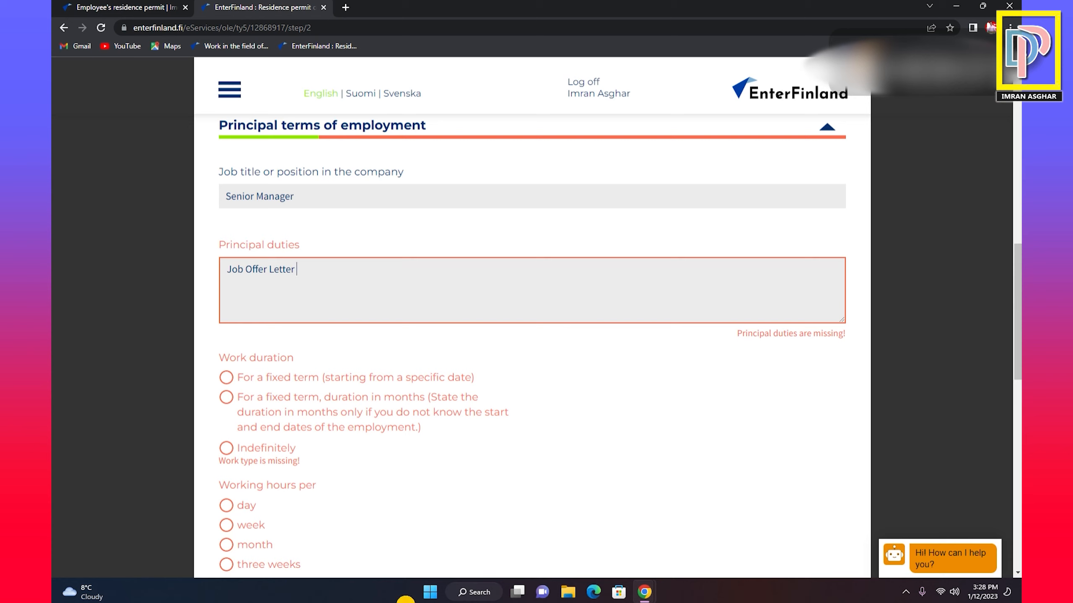
Enter "Health Insurance, Medical Insurance" as the benefits provided by the employer, correcting the spelling of Insurance.
{"action": "scroll", "coordinate": [380, 427], "scroll_direction": "down", "scroll_amount": 2}
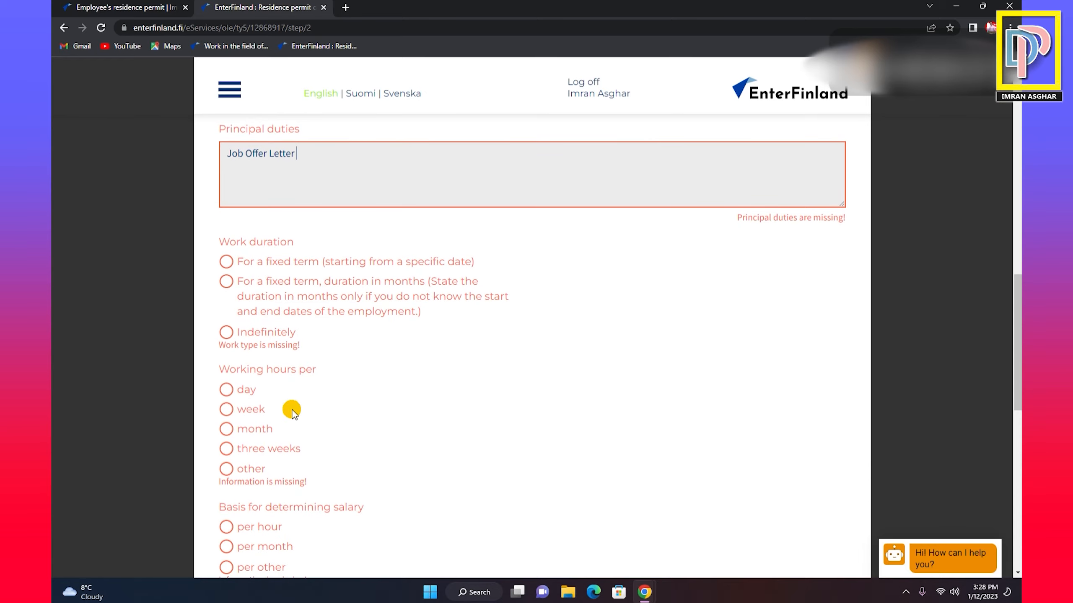
{"action": "scroll", "coordinate": [292, 412], "scroll_direction": "down", "scroll_amount": 1}
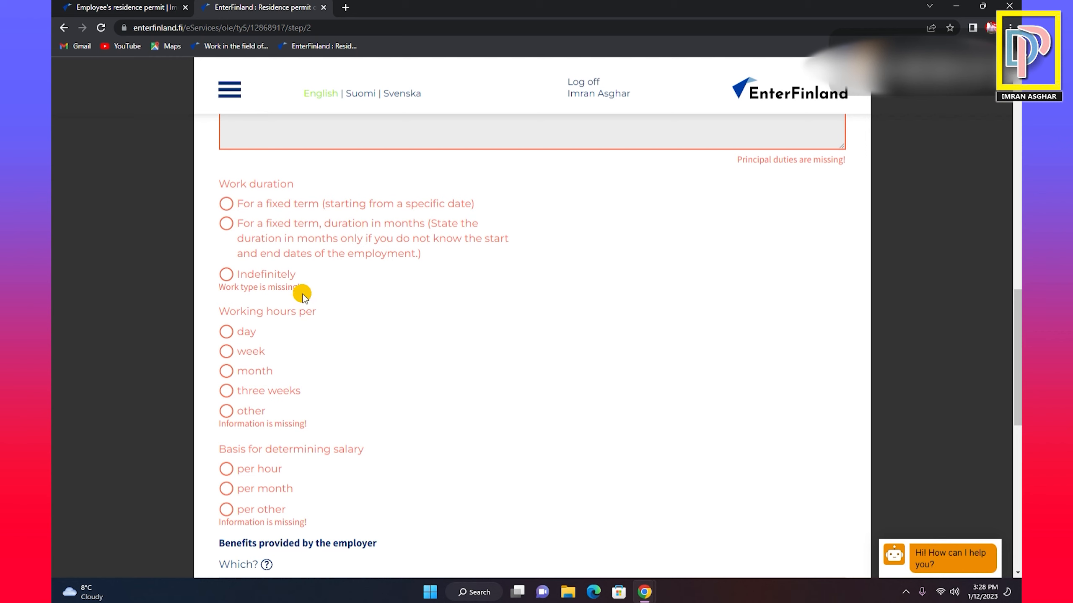
{"action": "scroll", "coordinate": [323, 284], "scroll_direction": "down", "scroll_amount": 1}
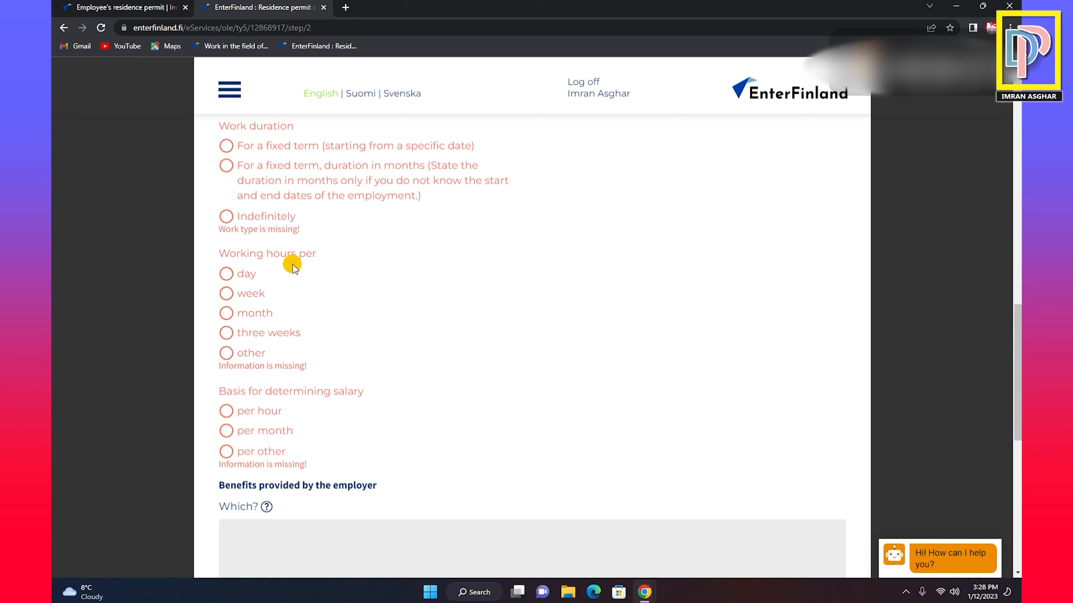
{"action": "scroll", "coordinate": [352, 270], "scroll_direction": "down", "scroll_amount": 1}
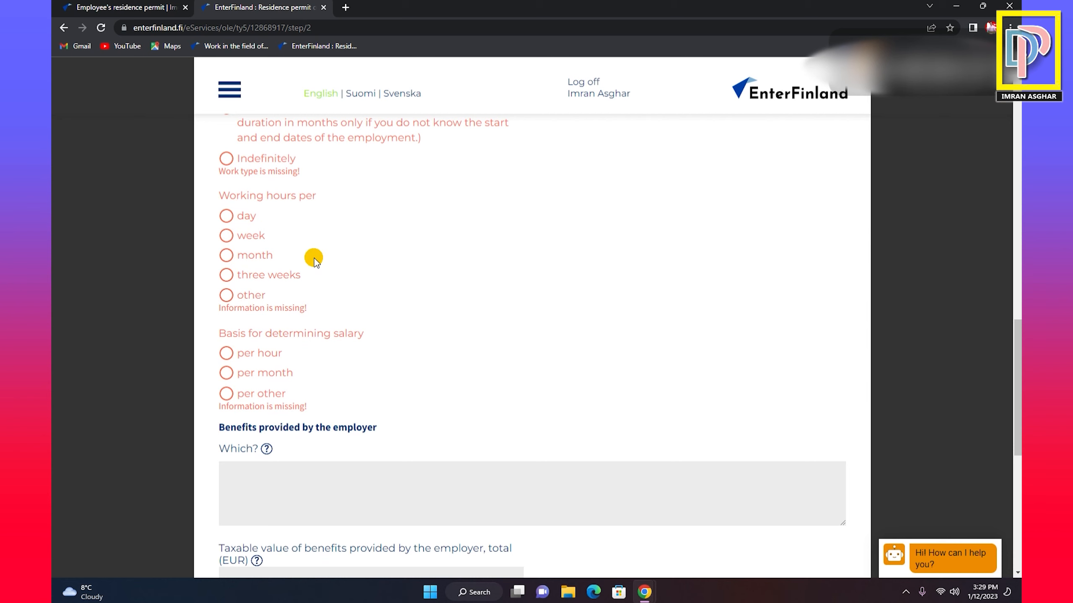
{"action": "scroll", "coordinate": [314, 260], "scroll_direction": "down", "scroll_amount": 2}
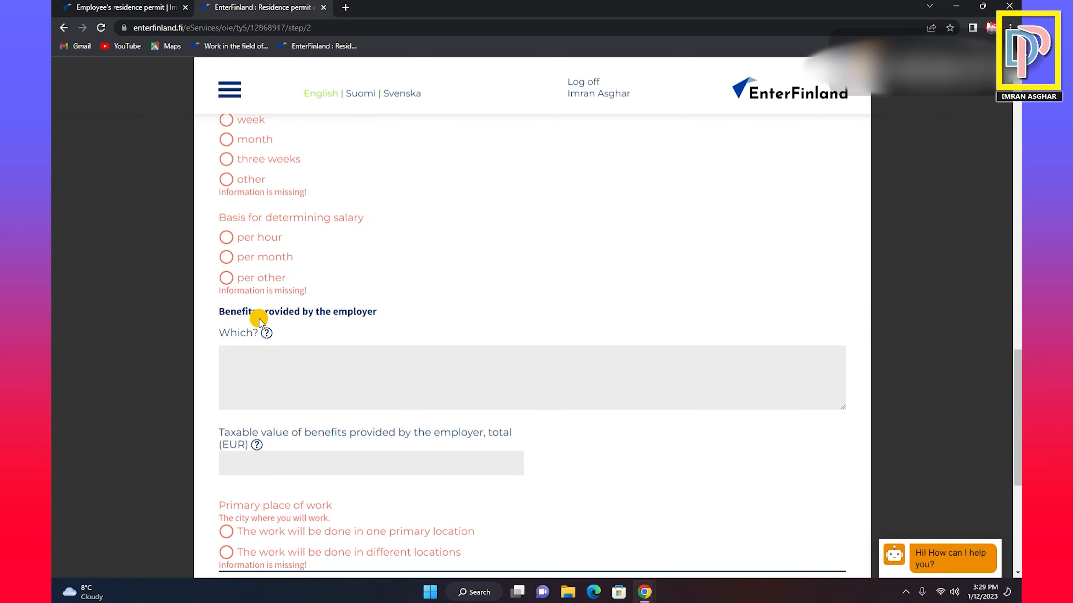
{"action": "left_click", "coordinate": [295, 373]}
{"action": "scroll", "coordinate": [408, 345], "scroll_direction": "down", "scroll_amount": 2}
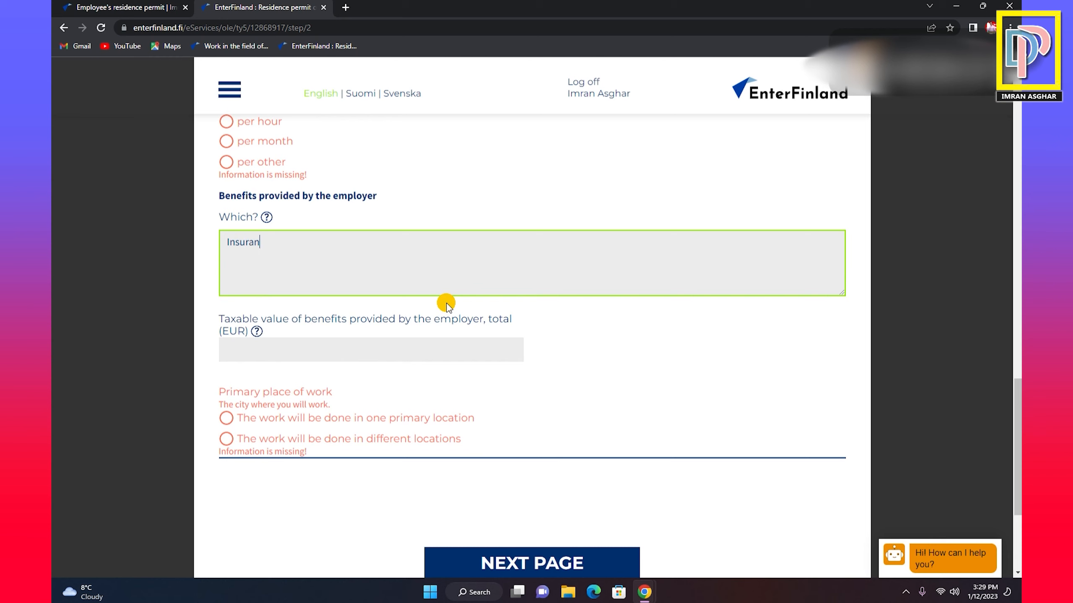
{"action": "type", "text": "Insur"}
{"action": "key", "text": "BackSpace"}
{"action": "key", "text": "BackSpace"}
{"action": "key", "text": "BackSpace"}
{"action": "key", "text": "BackSpace"}
{"action": "key", "text": "BackSpace"}
{"action": "type", "text": "H"}
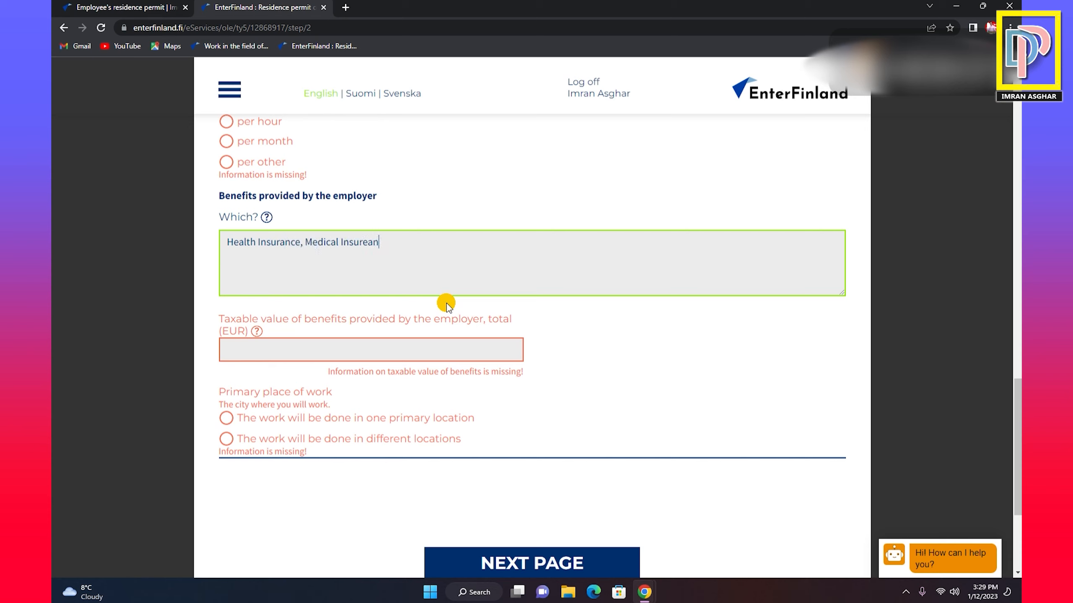
{"action": "right_click", "coordinate": [367, 242]}
{"action": "left_click", "coordinate": [397, 244]}
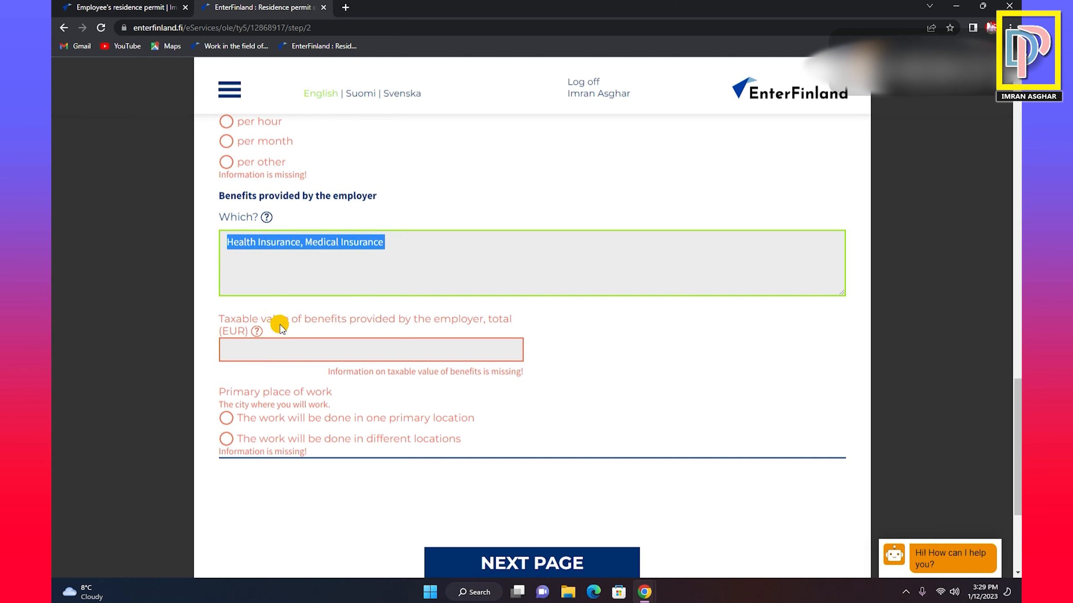
Enter "1100 Euro" as the total taxable value of benefits provided by the employer.
{"action": "left_click", "coordinate": [360, 348]}
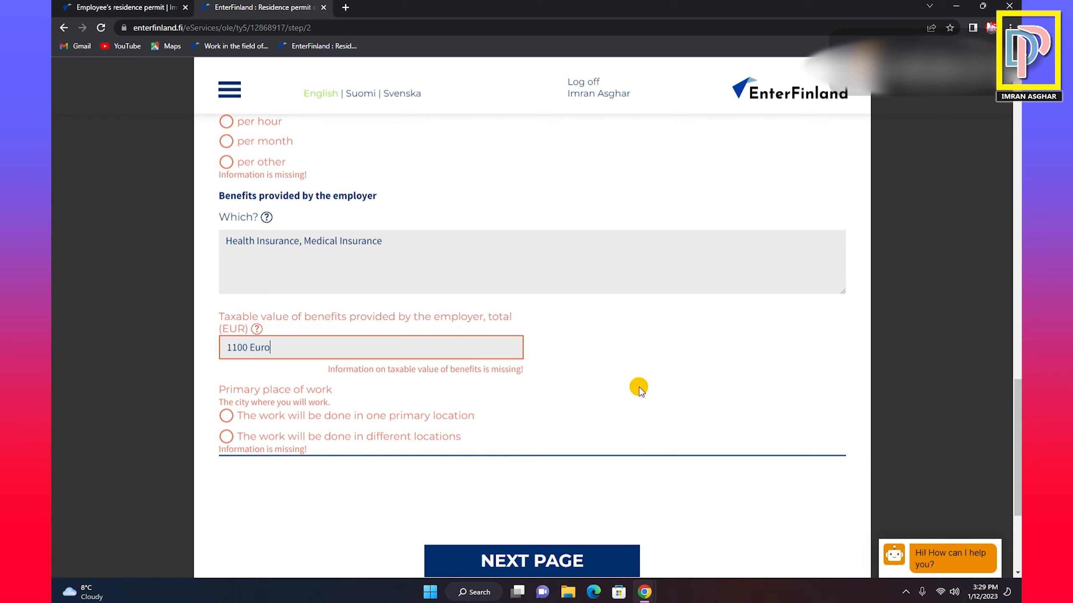
{"action": "left_click_drag", "start_coordinate": [226, 347], "coordinate": [313, 352]}
{"action": "left_click", "coordinate": [311, 352]}
{"action": "left_click_drag", "start_coordinate": [225, 347], "coordinate": [299, 349]}
{"action": "left_click", "coordinate": [299, 349]}
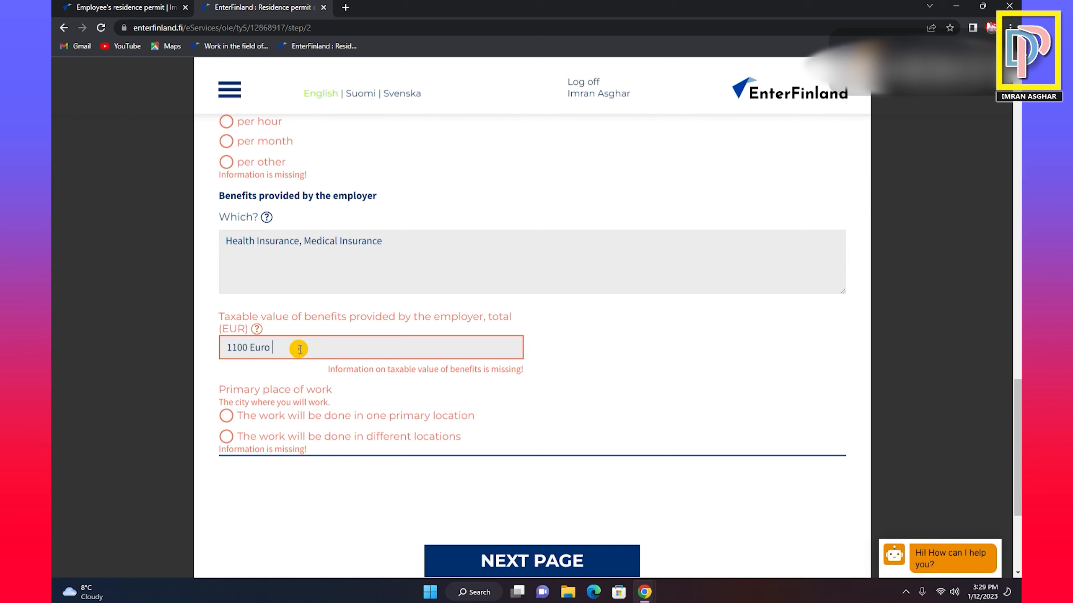
{"action": "left_click_drag", "start_coordinate": [225, 348], "coordinate": [358, 352]}
{"action": "left_click", "coordinate": [287, 349]}
{"action": "left_click", "coordinate": [279, 348]}
{"action": "left_click", "coordinate": [236, 349]}
{"action": "left_click", "coordinate": [290, 347]}
{"action": "left_click", "coordinate": [236, 348]}
Go to the Other information stage and place the cursor in the additional information field for the application.
{"action": "scroll", "coordinate": [359, 352], "scroll_direction": "up", "scroll_amount": 10}
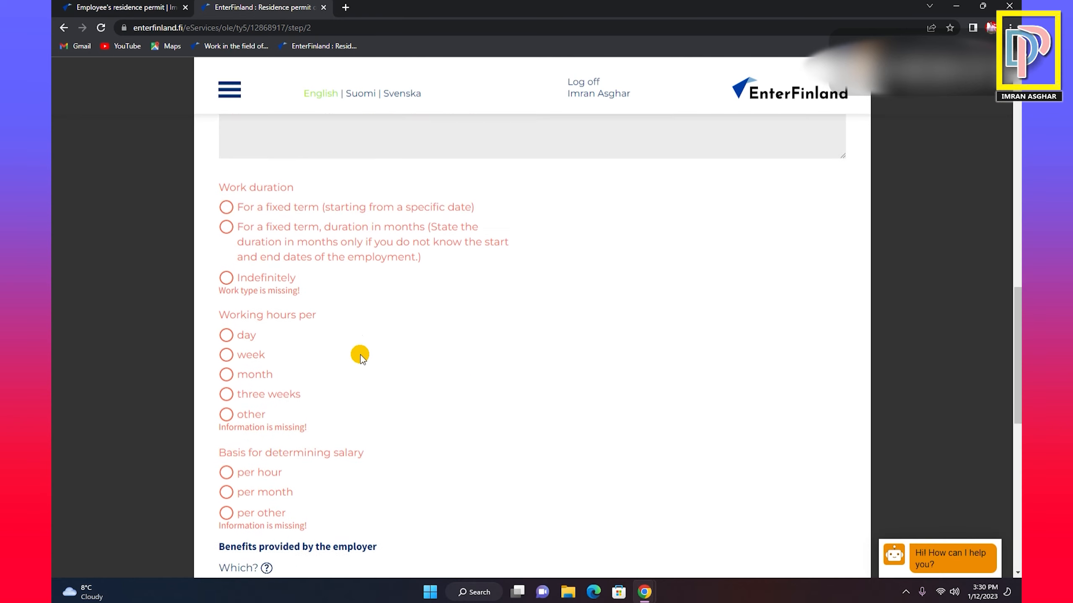
{"action": "scroll", "coordinate": [362, 358], "scroll_direction": "up", "scroll_amount": 10}
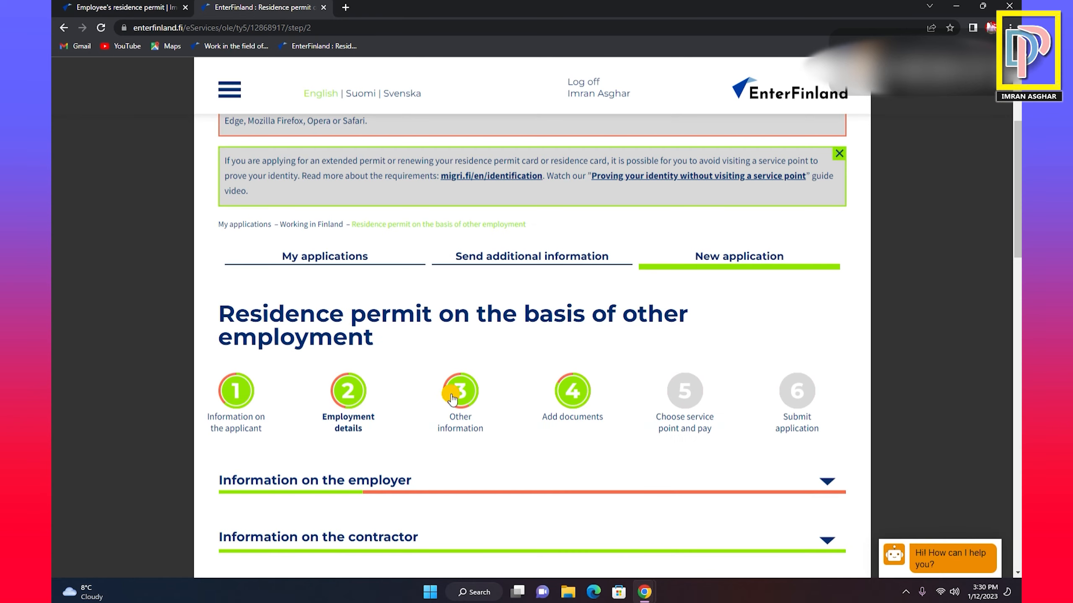
{"action": "left_click", "coordinate": [455, 392]}
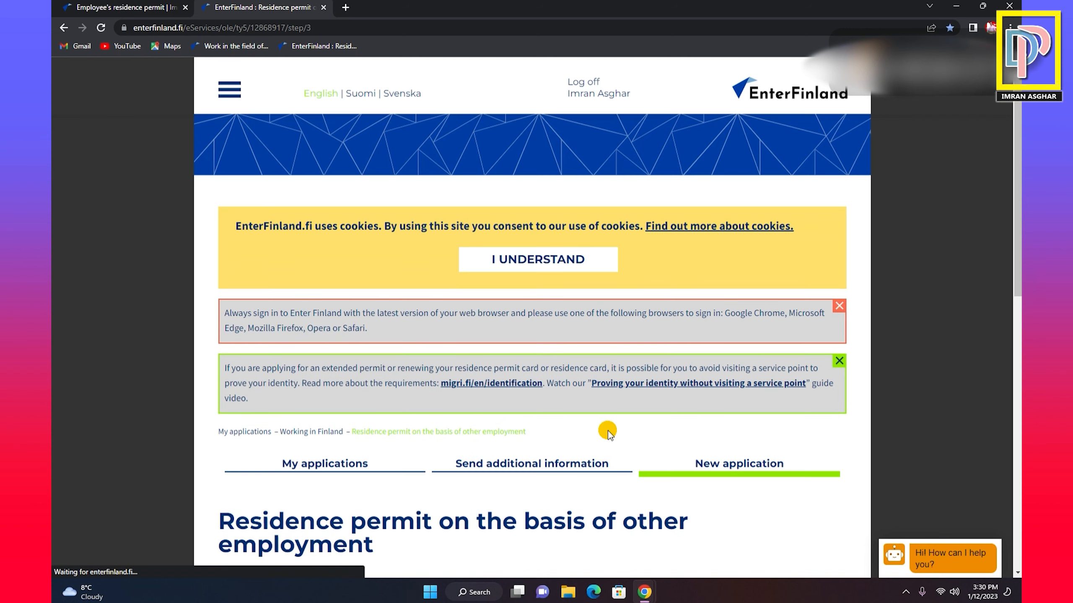
{"action": "scroll", "coordinate": [527, 374], "scroll_direction": "down", "scroll_amount": 2}
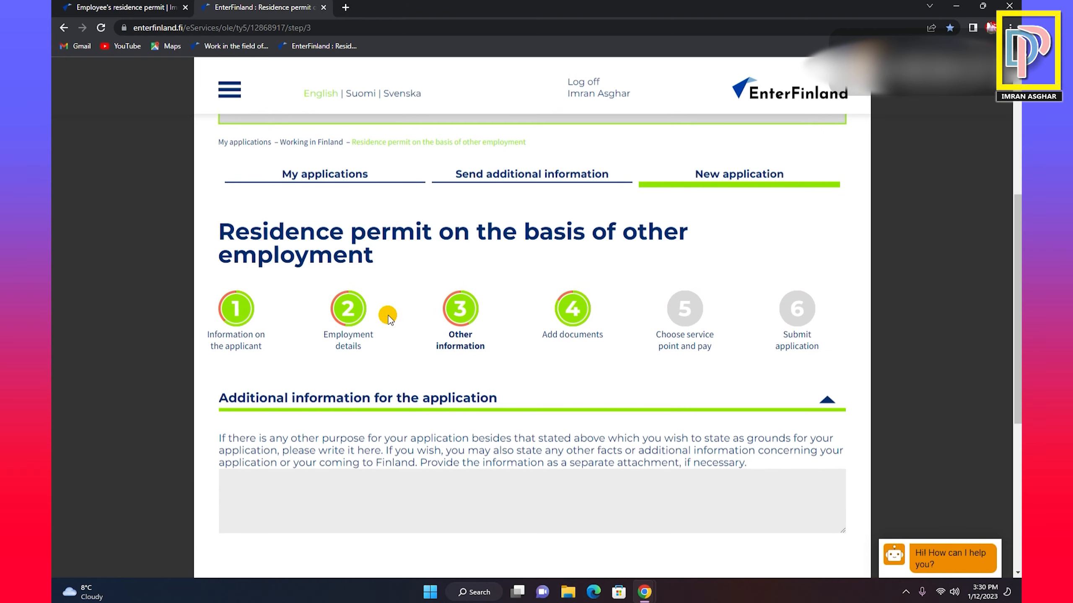
{"action": "scroll", "coordinate": [456, 377], "scroll_direction": "down", "scroll_amount": 2}
{"action": "scroll", "coordinate": [456, 378], "scroll_direction": "down", "scroll_amount": 2}
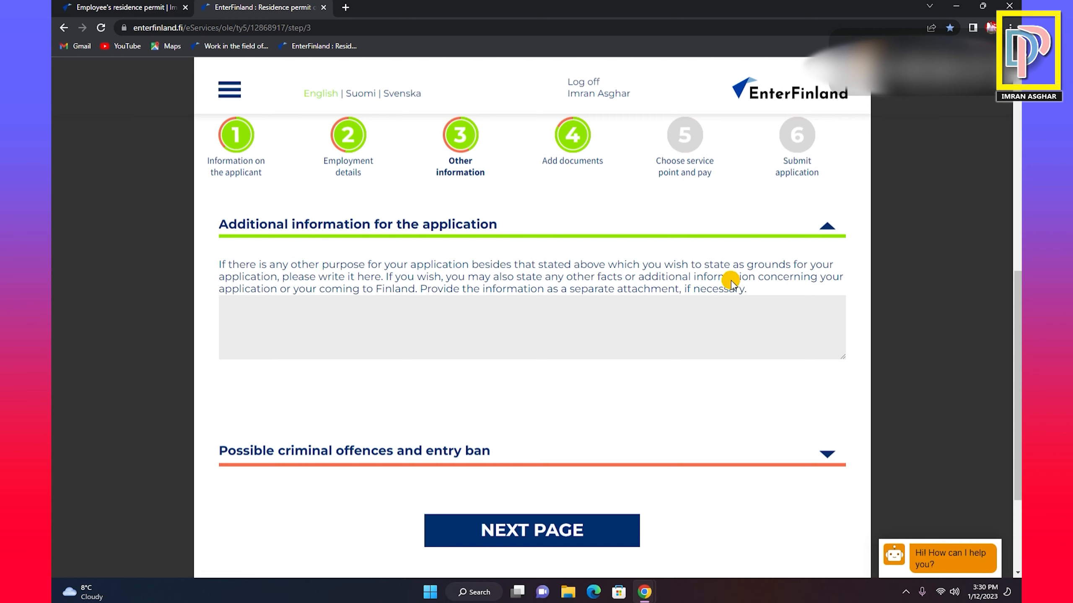
{"action": "left_click", "coordinate": [420, 337]}
Expand the possible criminal offences and entry ban section and answer No to having been convicted of an offence.
{"action": "scroll", "coordinate": [456, 336], "scroll_direction": "down", "scroll_amount": 3}
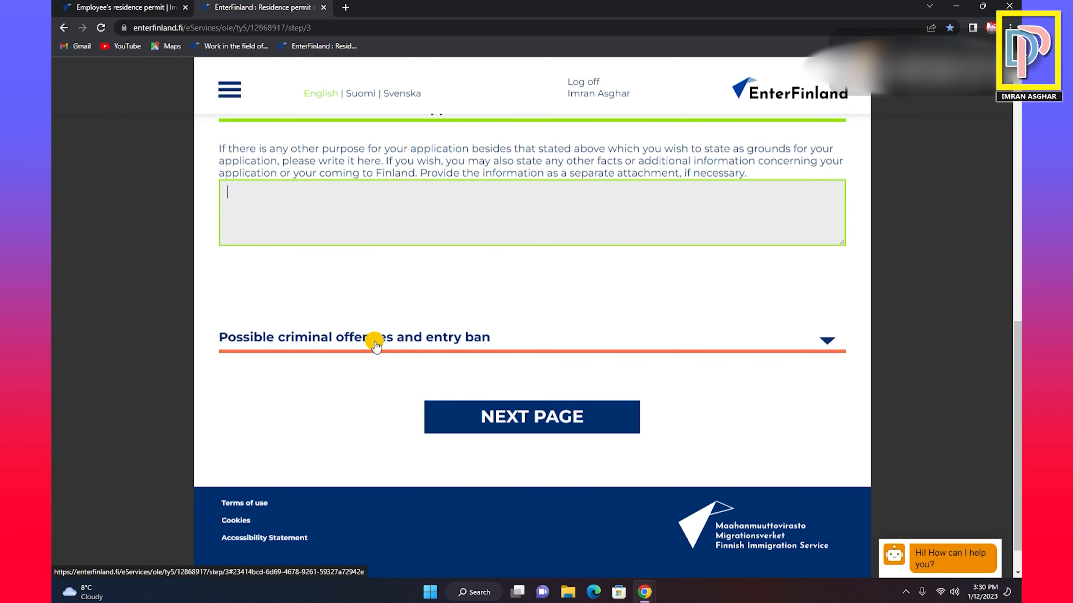
{"action": "left_click", "coordinate": [429, 338]}
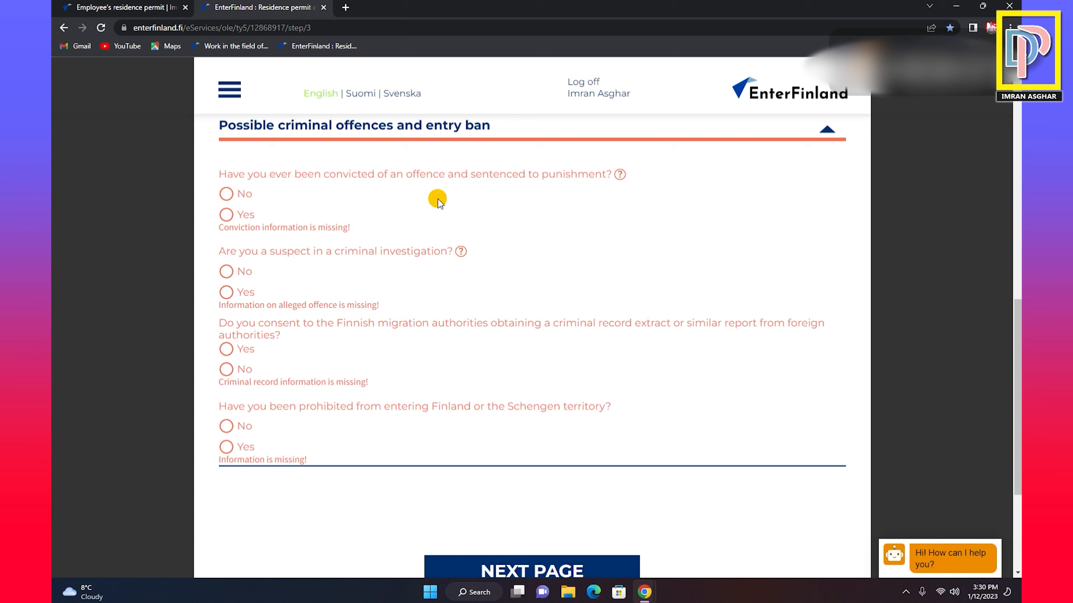
{"action": "left_click", "coordinate": [226, 197]}
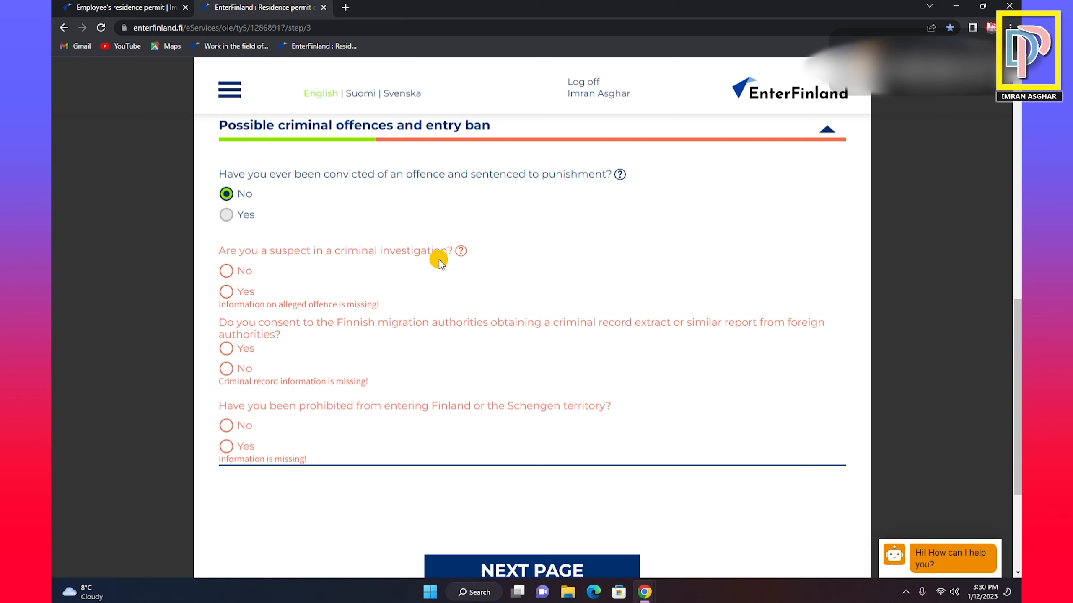
Answer No to being a suspect in a criminal investigation and Yes to consenting to a foreign criminal record extract.
{"action": "left_click", "coordinate": [226, 271]}
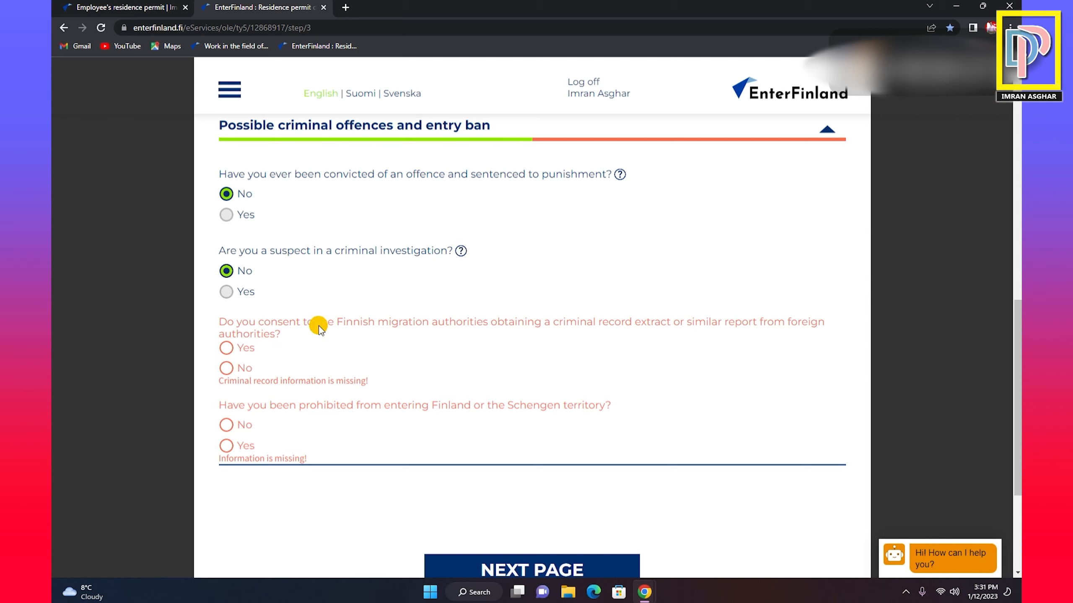
{"action": "left_click_drag", "start_coordinate": [280, 380], "coordinate": [388, 383]}
{"action": "left_click", "coordinate": [425, 383]}
{"action": "left_click", "coordinate": [230, 350]}
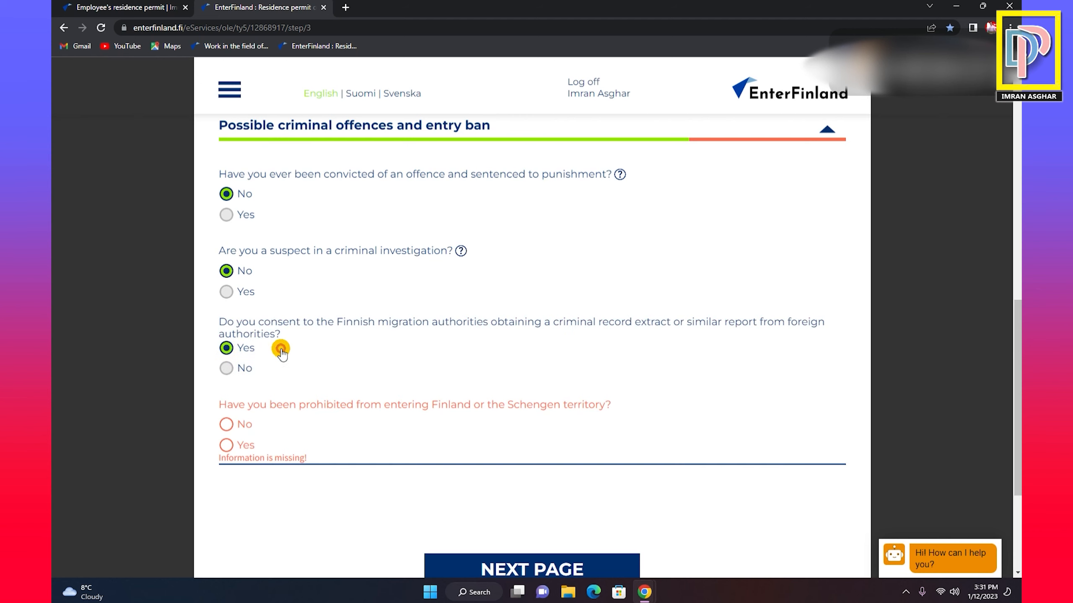
Answer No to having been prohibited from entering Finland or the Schengen territory.
{"action": "scroll", "coordinate": [482, 370], "scroll_direction": "down", "scroll_amount": 3}
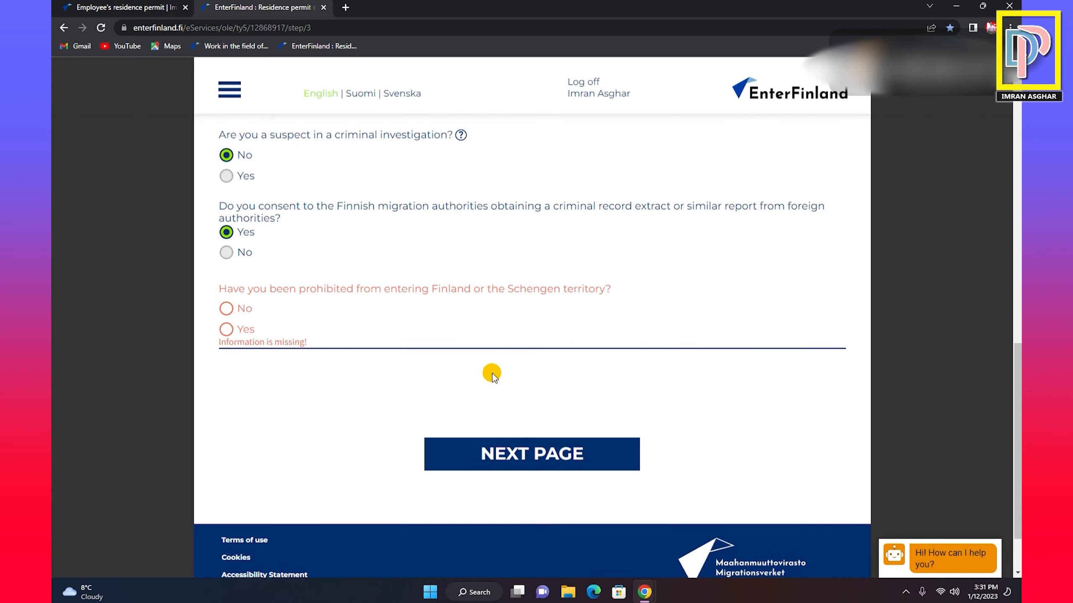
{"action": "scroll", "coordinate": [225, 191], "scroll_direction": "up", "scroll_amount": 3}
{"action": "left_click", "coordinate": [228, 195]}
{"action": "left_click", "coordinate": [228, 264]}
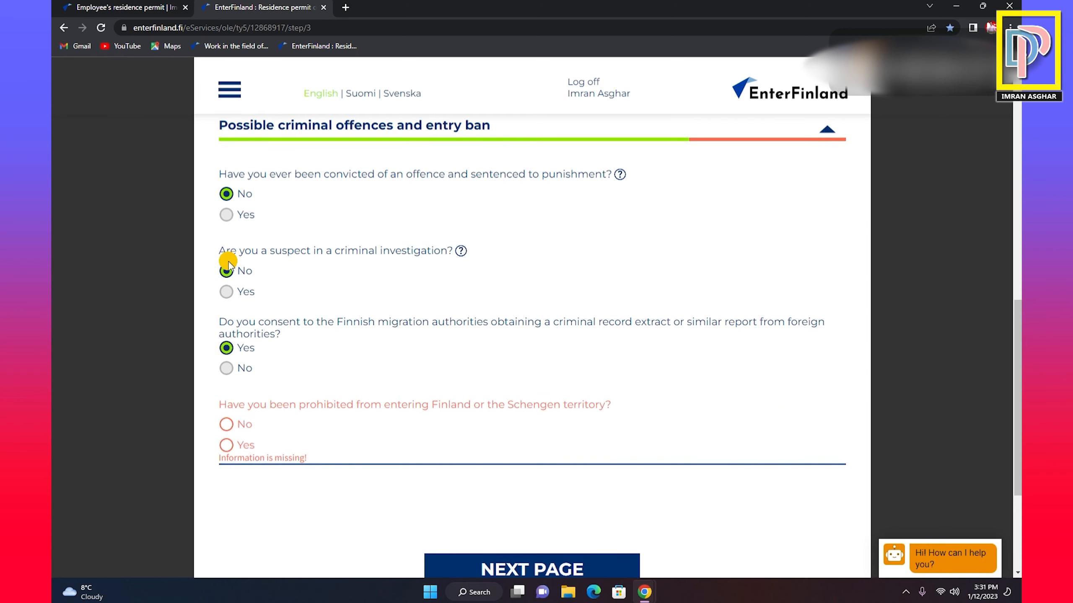
{"action": "left_click", "coordinate": [259, 345]}
{"action": "scroll", "coordinate": [331, 307], "scroll_direction": "down", "scroll_amount": 1}
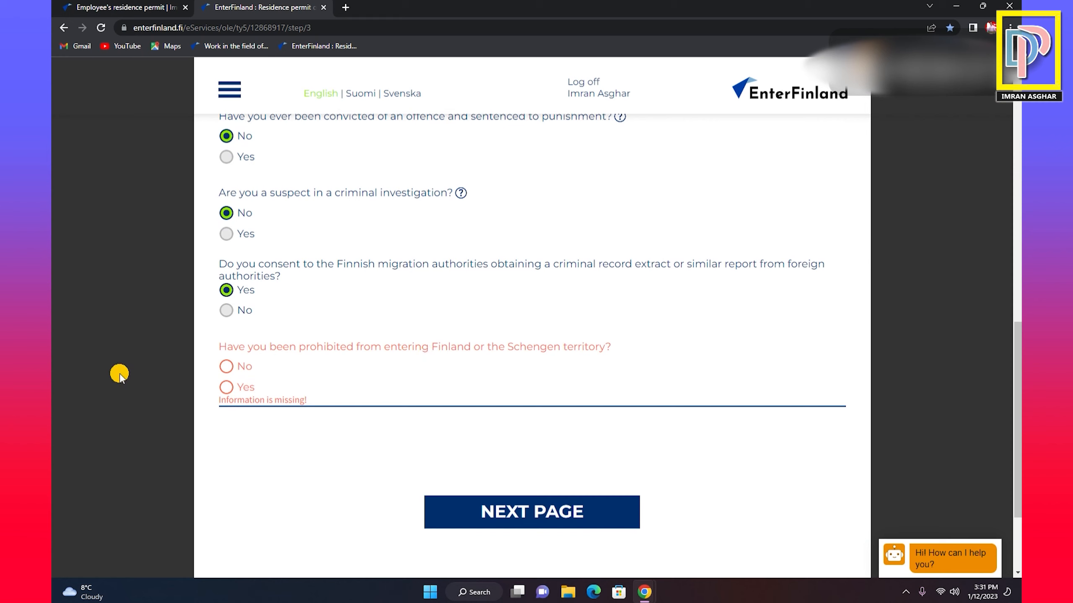
{"action": "left_click", "coordinate": [226, 366]}
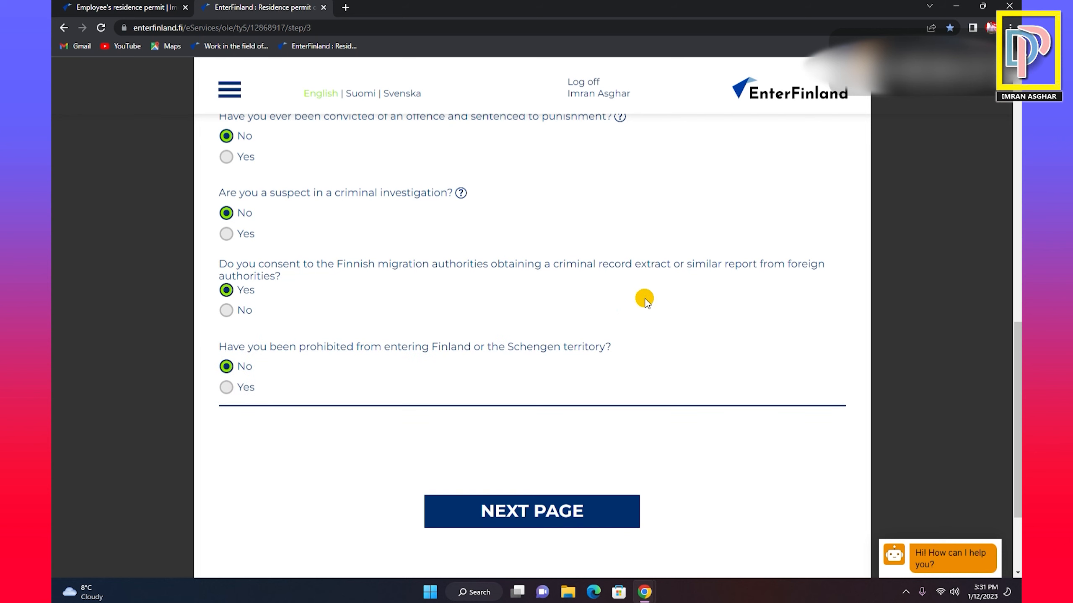
Proceed from the Other information stage to the Add documents stage of the application.
{"action": "scroll", "coordinate": [649, 270], "scroll_direction": "up", "scroll_amount": 6}
{"action": "scroll", "coordinate": [616, 299], "scroll_direction": "down", "scroll_amount": 6}
{"action": "scroll", "coordinate": [617, 299], "scroll_direction": "down", "scroll_amount": 3}
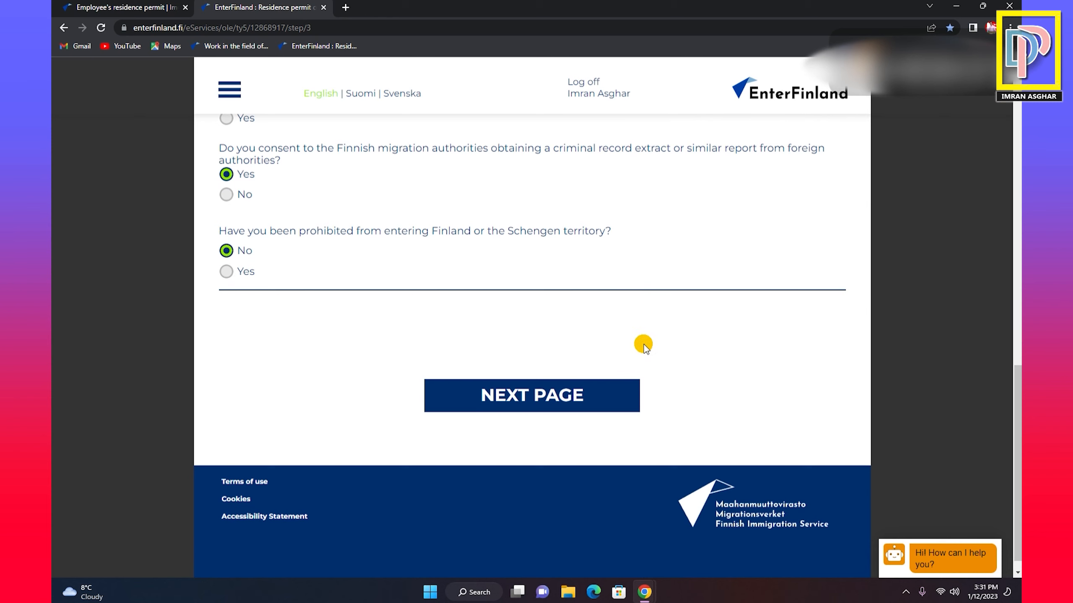
{"action": "scroll", "coordinate": [711, 343], "scroll_direction": "down", "scroll_amount": 1}
{"action": "left_click", "coordinate": [511, 375]}
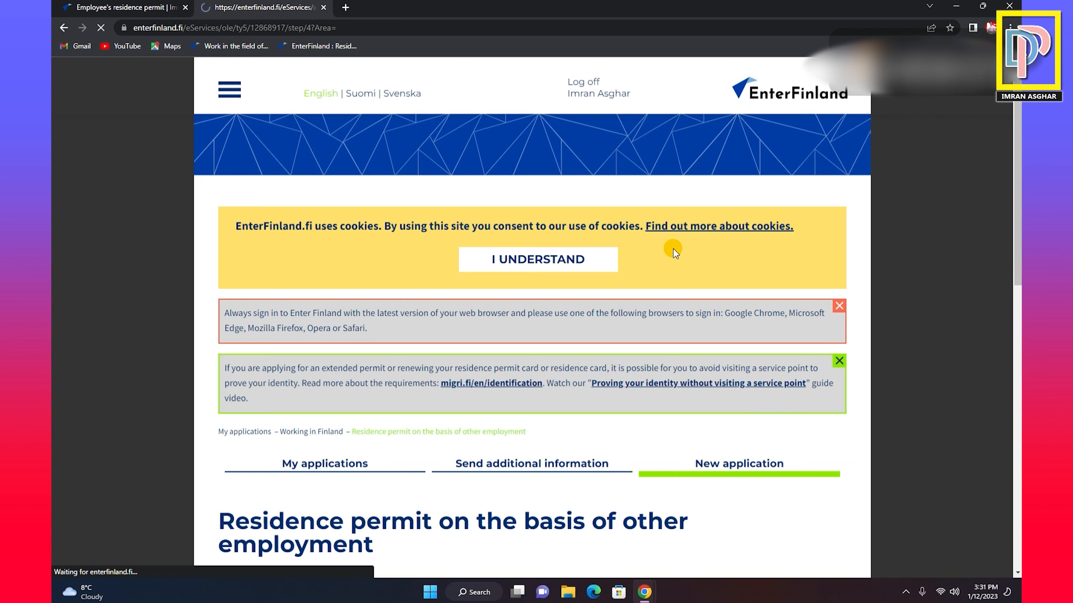
Read the Required attachments instructions and the requirements for the copy of a valid passport.
{"action": "scroll", "coordinate": [674, 249], "scroll_direction": "down", "scroll_amount": 5}
{"action": "scroll", "coordinate": [672, 249], "scroll_direction": "down", "scroll_amount": 3}
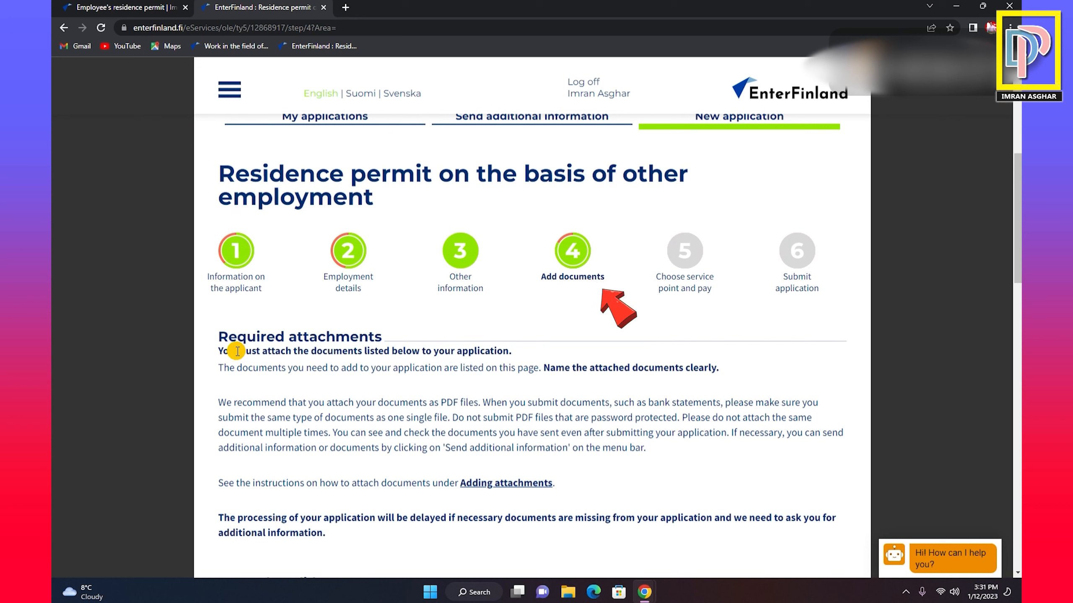
{"action": "left_click_drag", "start_coordinate": [220, 336], "coordinate": [382, 338]}
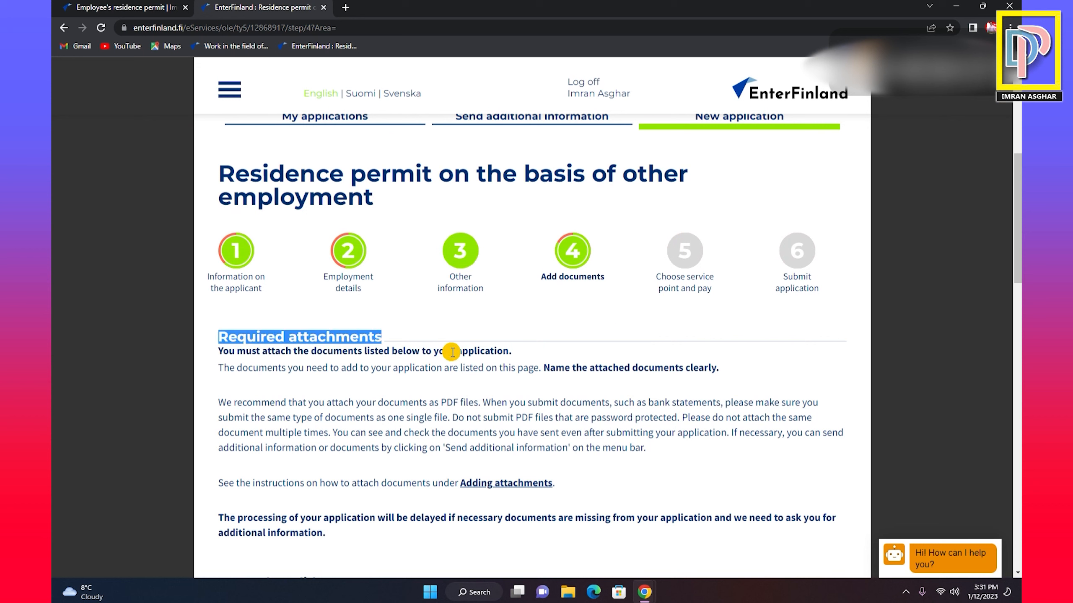
{"action": "left_click_drag", "start_coordinate": [452, 352], "coordinate": [551, 352]}
{"action": "left_click", "coordinate": [533, 389]}
{"action": "scroll", "coordinate": [377, 411], "scroll_direction": "down", "scroll_amount": 1}
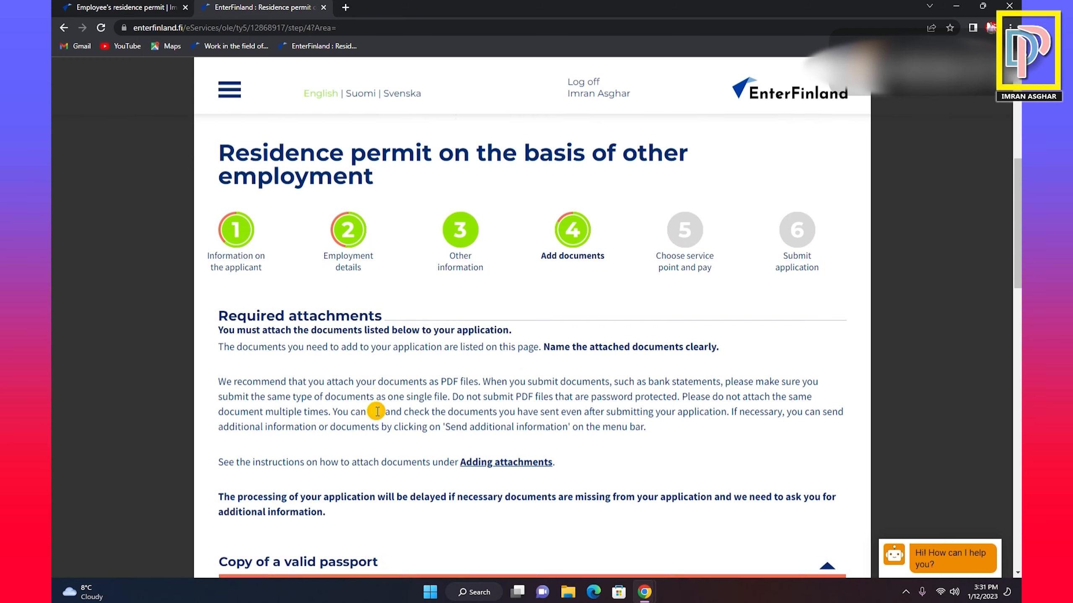
{"action": "scroll", "coordinate": [377, 411], "scroll_direction": "down", "scroll_amount": 2}
{"action": "scroll", "coordinate": [510, 457], "scroll_direction": "down", "scroll_amount": 3}
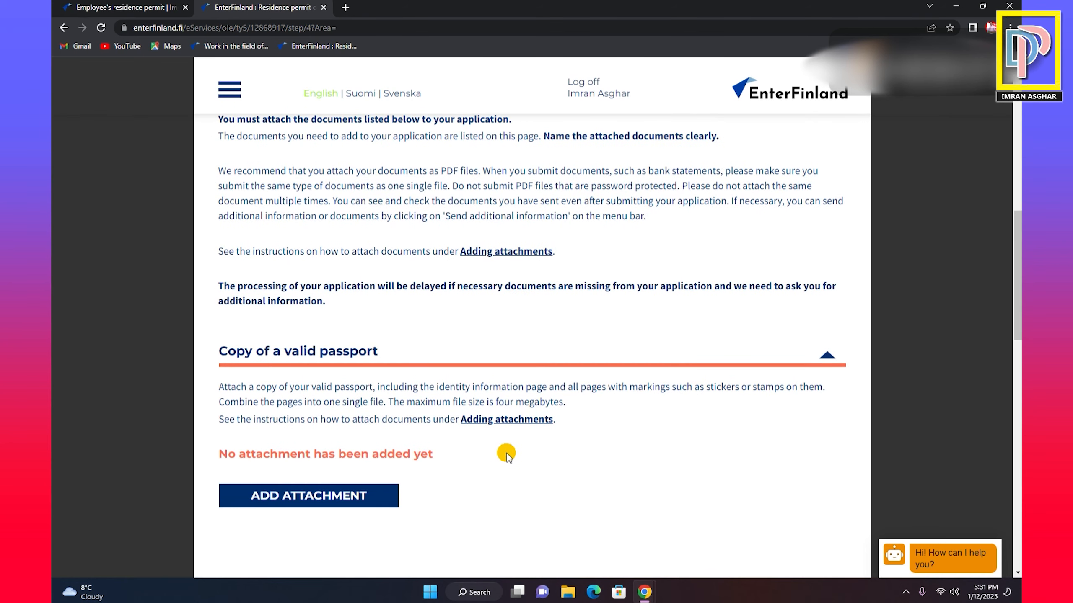
{"action": "scroll", "coordinate": [519, 448], "scroll_direction": "up", "scroll_amount": 3}
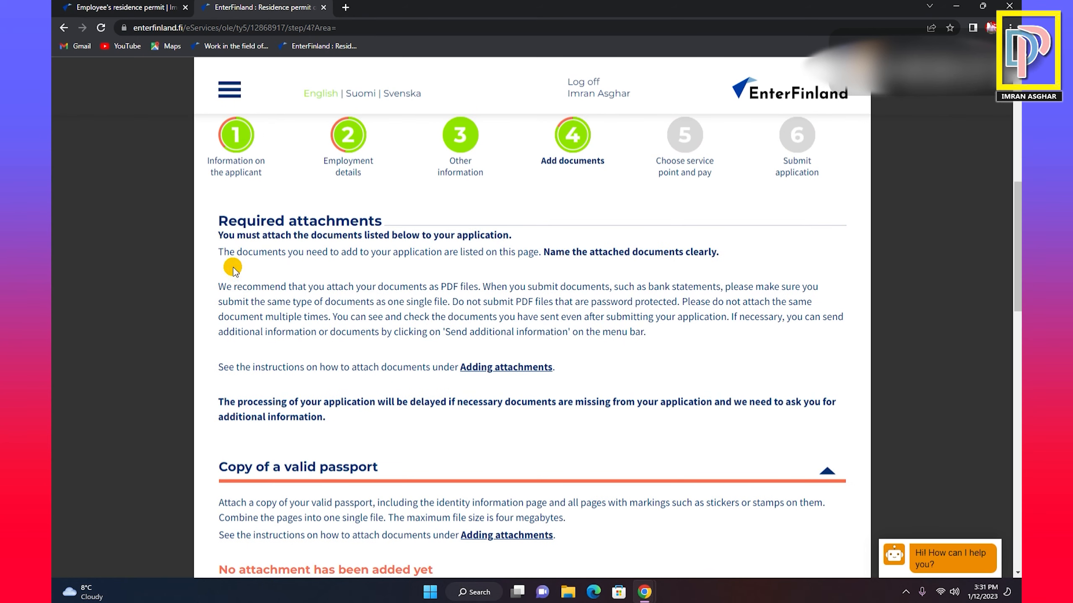
{"action": "left_click_drag", "start_coordinate": [216, 252], "coordinate": [505, 257]}
{"action": "left_click", "coordinate": [241, 141]}
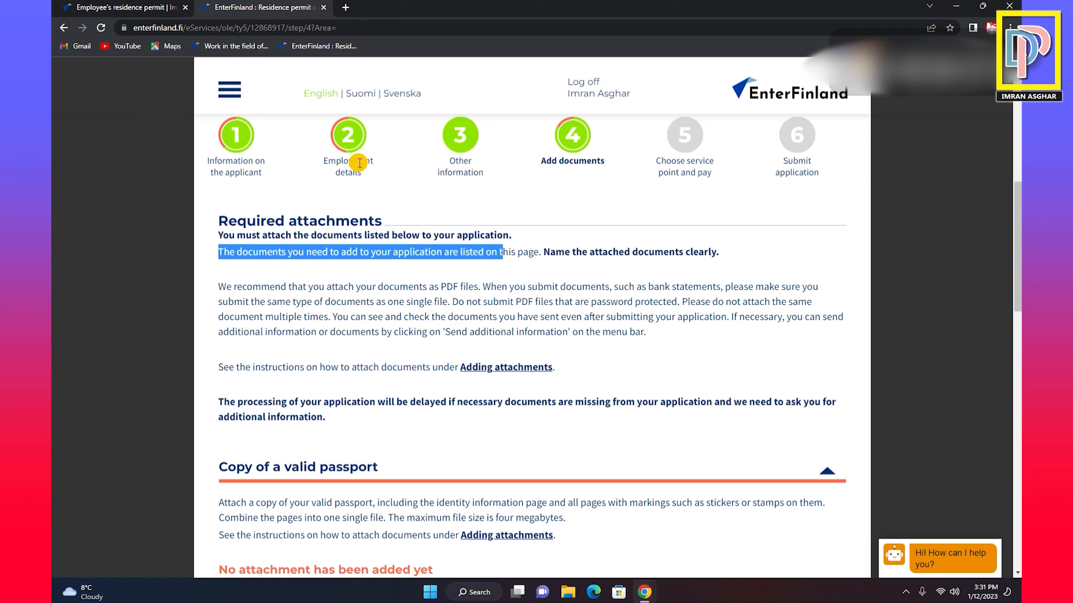
Open the Adding attachments instructions linked under Required attachments and return to the application.
{"action": "scroll", "coordinate": [426, 395], "scroll_direction": "down", "scroll_amount": 3}
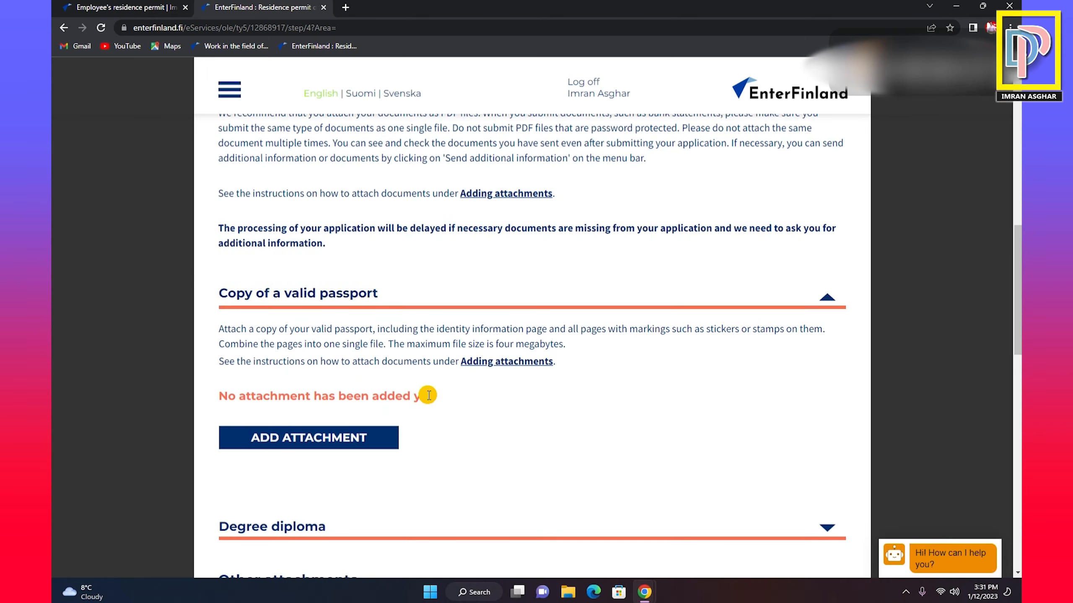
{"action": "left_click", "coordinate": [485, 194]}
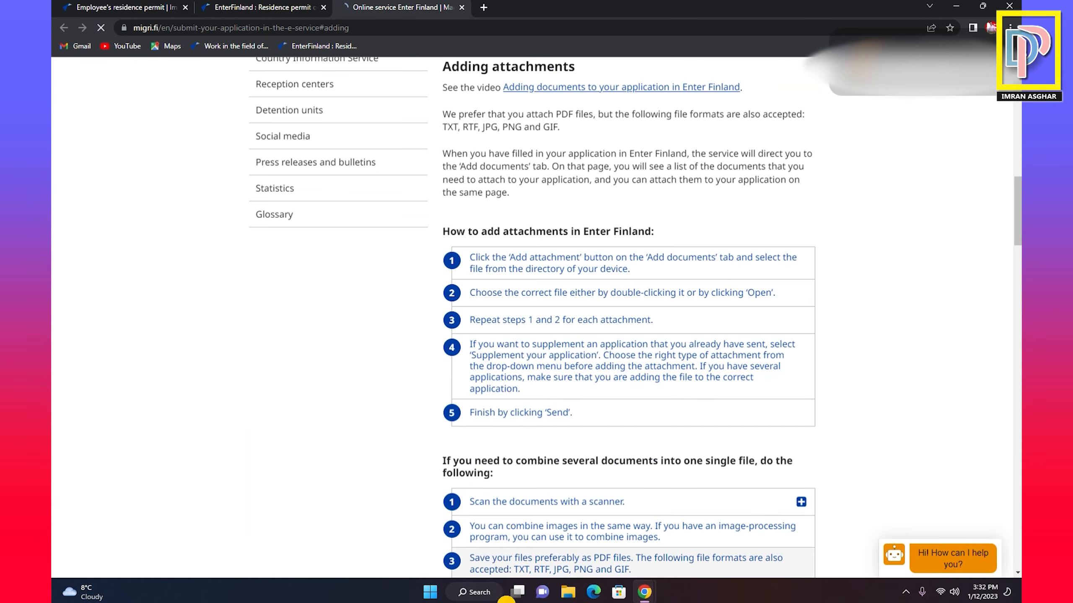
{"action": "left_click", "coordinate": [239, 6]}
Examine the attachment categories from the passport copy and degree diploma down to Additional attachments.
{"action": "scroll", "coordinate": [513, 440], "scroll_direction": "down", "scroll_amount": 3}
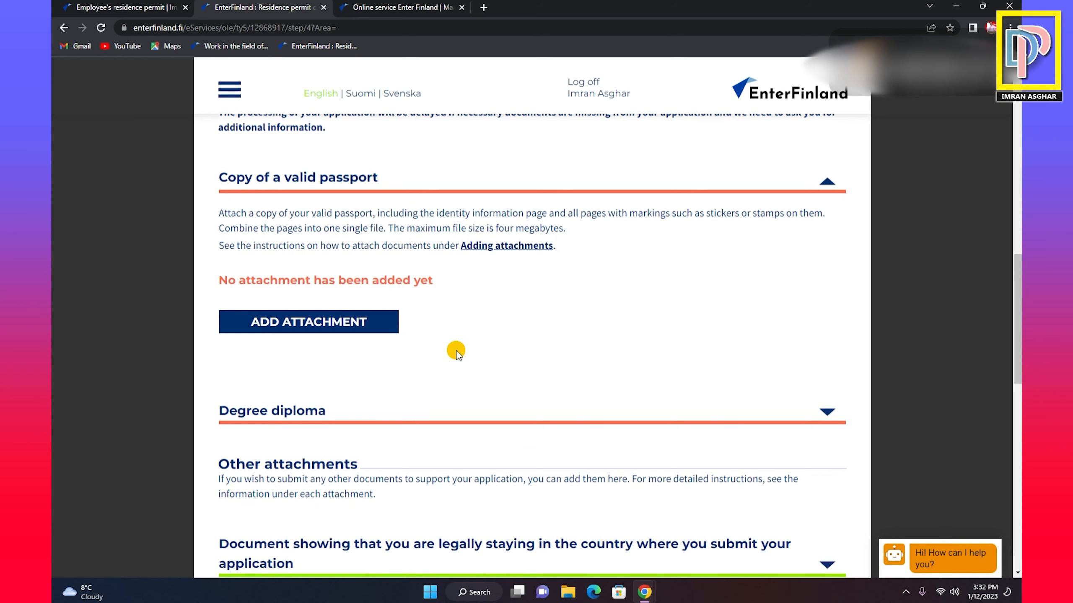
{"action": "scroll", "coordinate": [452, 288], "scroll_direction": "down", "scroll_amount": 3}
{"action": "scroll", "coordinate": [304, 266], "scroll_direction": "down", "scroll_amount": 2}
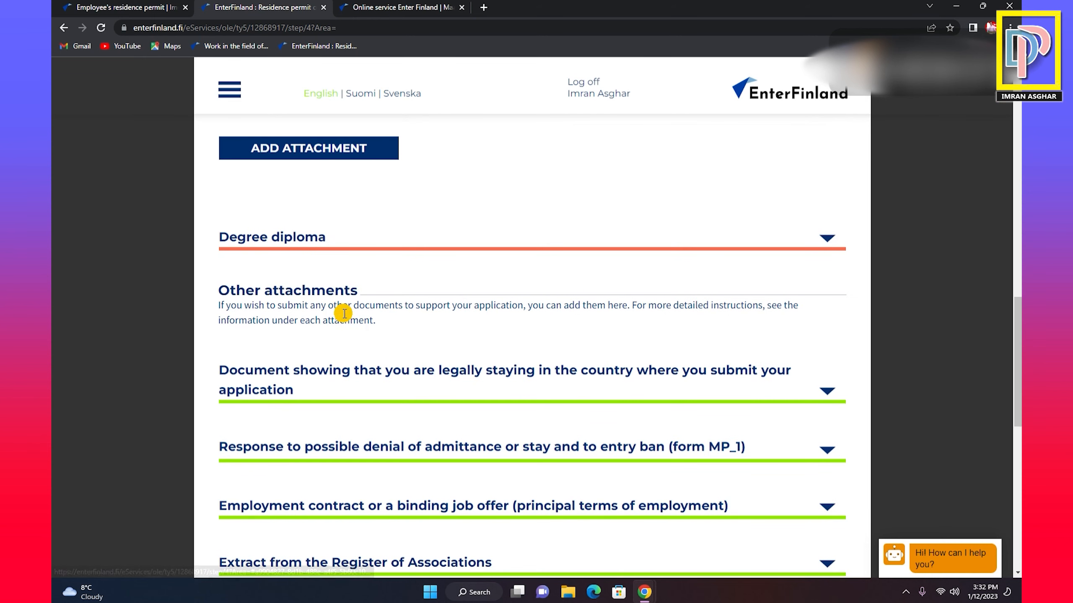
{"action": "scroll", "coordinate": [417, 244], "scroll_direction": "down", "scroll_amount": 2}
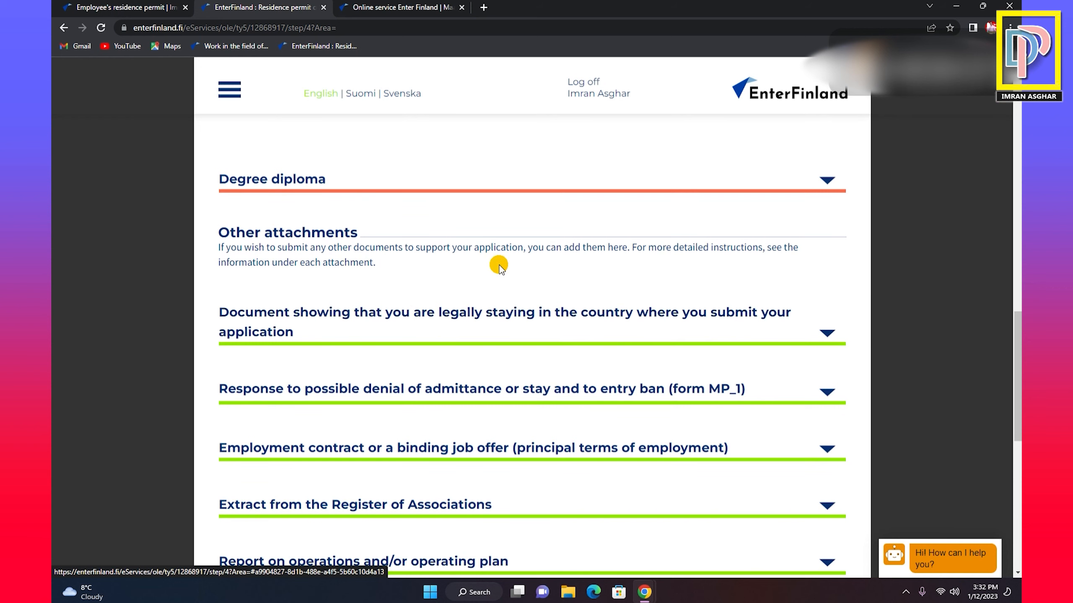
{"action": "scroll", "coordinate": [525, 247], "scroll_direction": "down", "scroll_amount": 2}
{"action": "scroll", "coordinate": [525, 247], "scroll_direction": "down", "scroll_amount": 4}
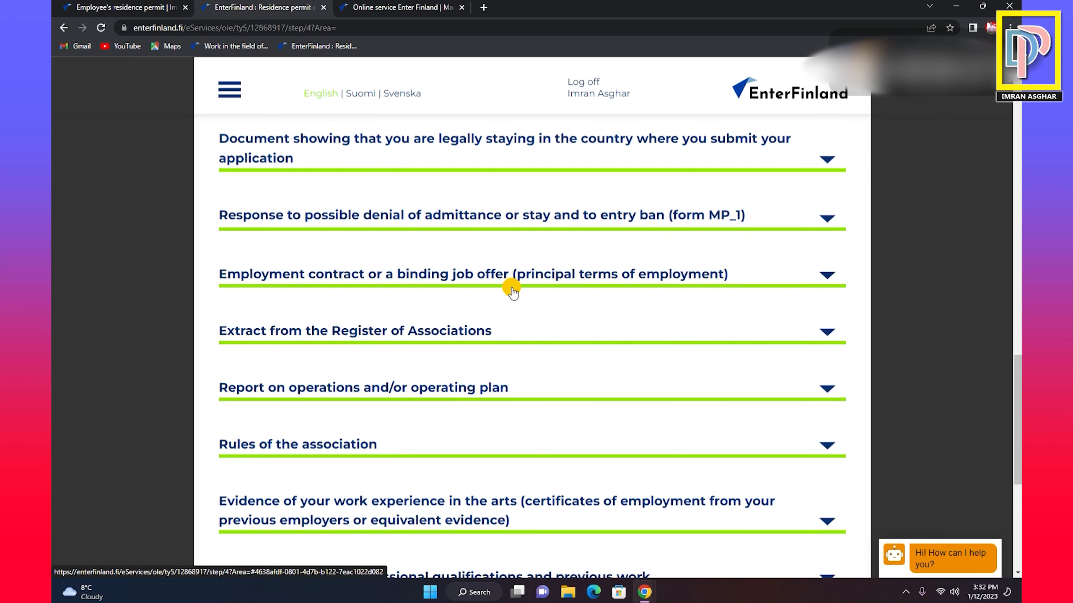
{"action": "scroll", "coordinate": [541, 292], "scroll_direction": "down", "scroll_amount": 1}
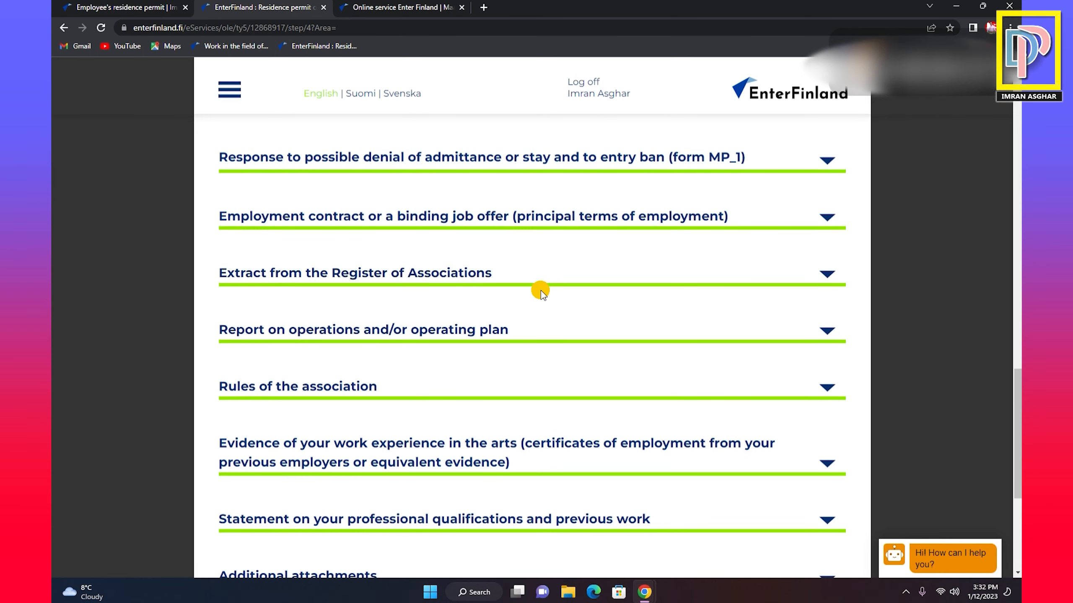
{"action": "scroll", "coordinate": [540, 291], "scroll_direction": "down", "scroll_amount": 1}
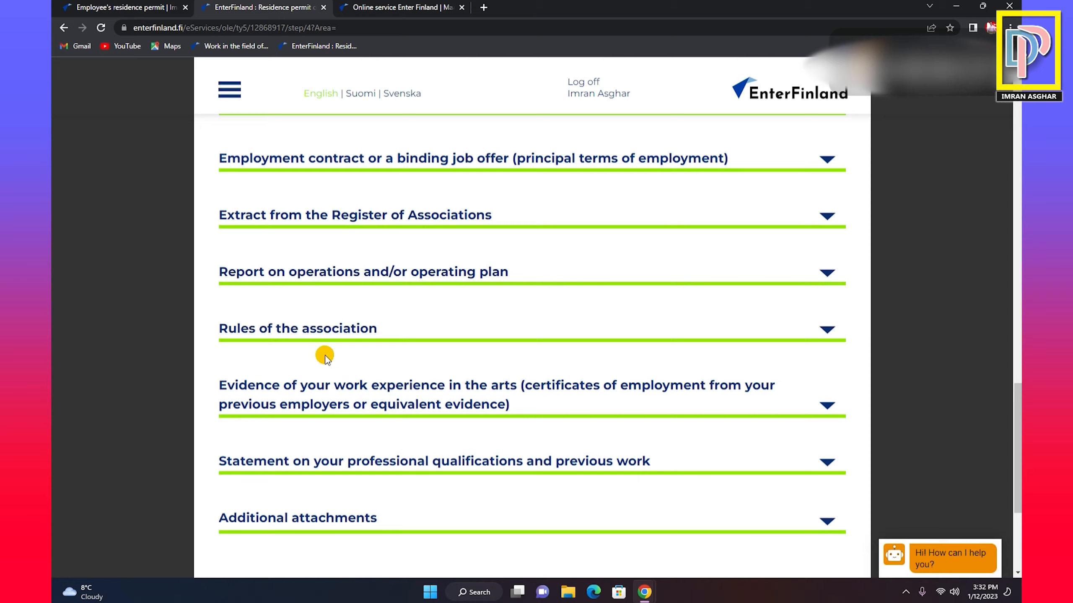
{"action": "scroll", "coordinate": [325, 355], "scroll_direction": "down", "scroll_amount": 2}
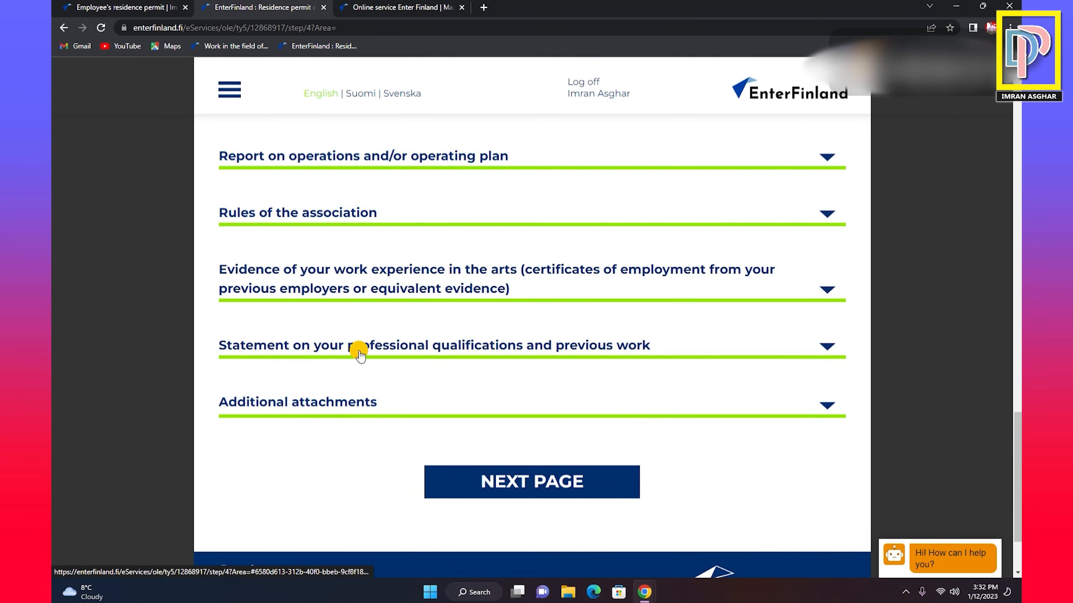
Expand the section on professional qualifications and previous work to read its requirements, and open the Additional attachments section.
{"action": "left_click", "coordinate": [584, 353]}
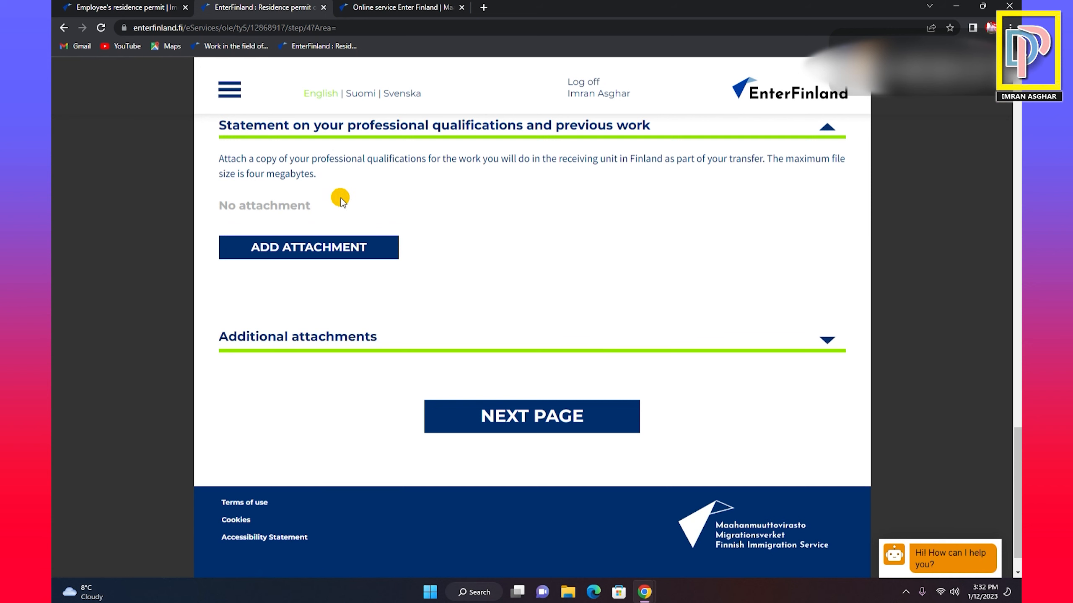
{"action": "scroll", "coordinate": [444, 257], "scroll_direction": "up", "scroll_amount": 1}
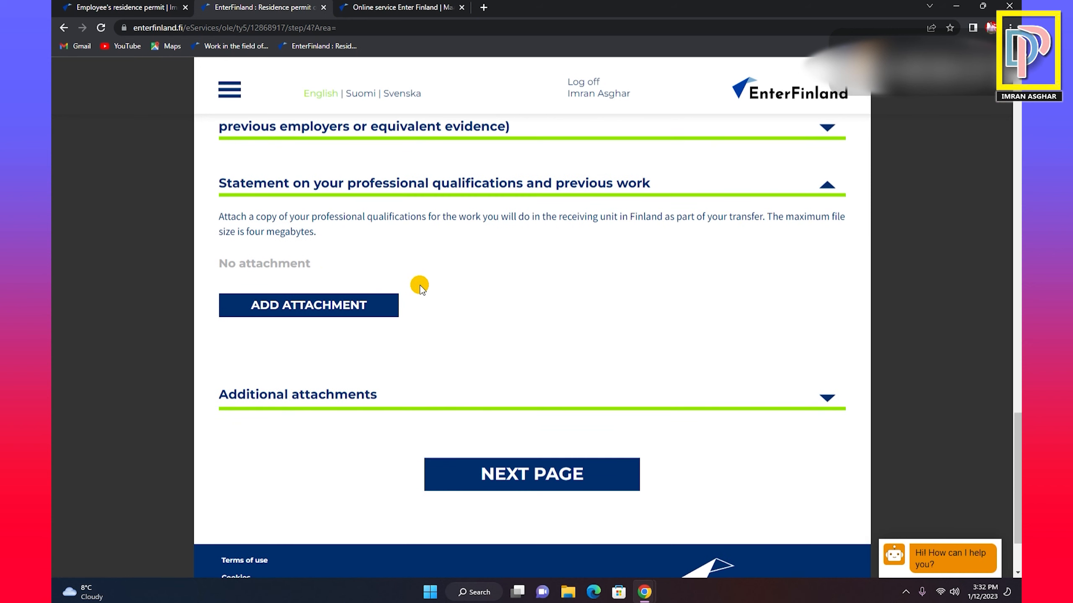
{"action": "scroll", "coordinate": [419, 285], "scroll_direction": "down", "scroll_amount": 2}
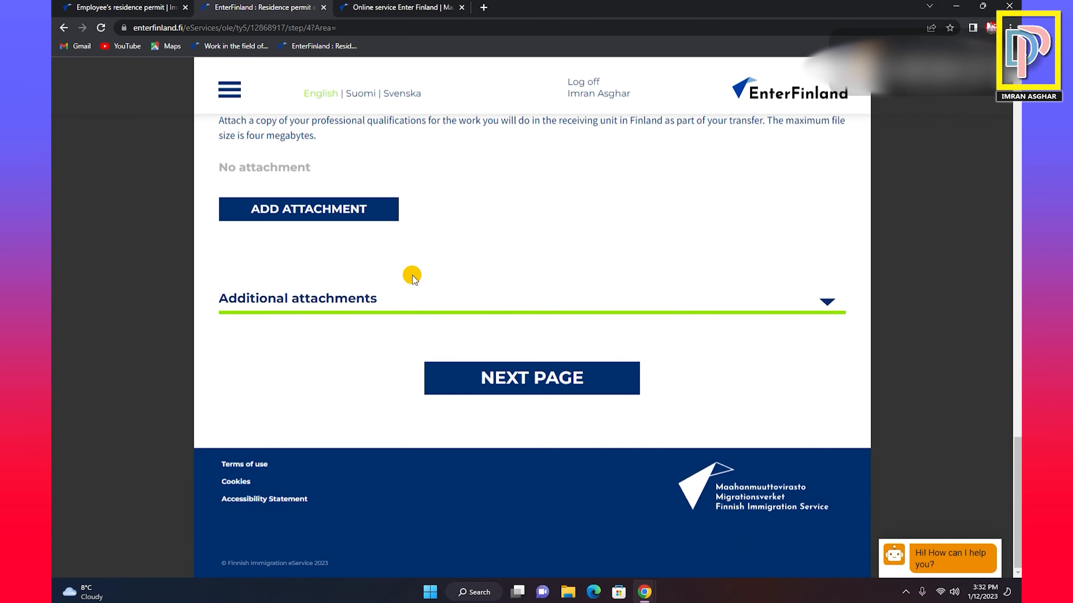
{"action": "scroll", "coordinate": [416, 281], "scroll_direction": "up", "scroll_amount": 1}
{"action": "scroll", "coordinate": [502, 277], "scroll_direction": "down", "scroll_amount": 1}
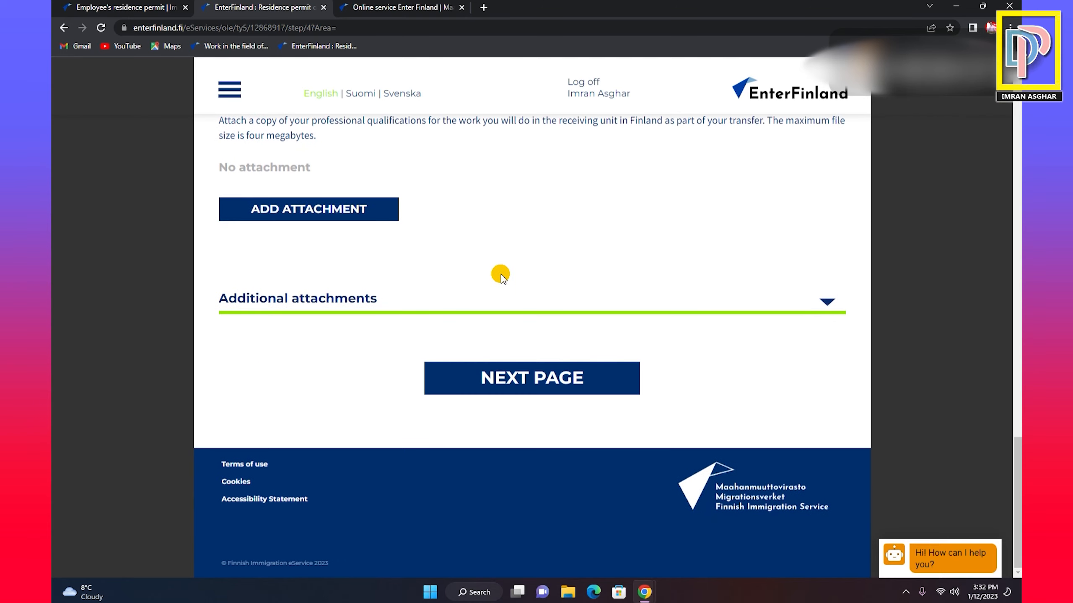
{"action": "left_click", "coordinate": [319, 297]}
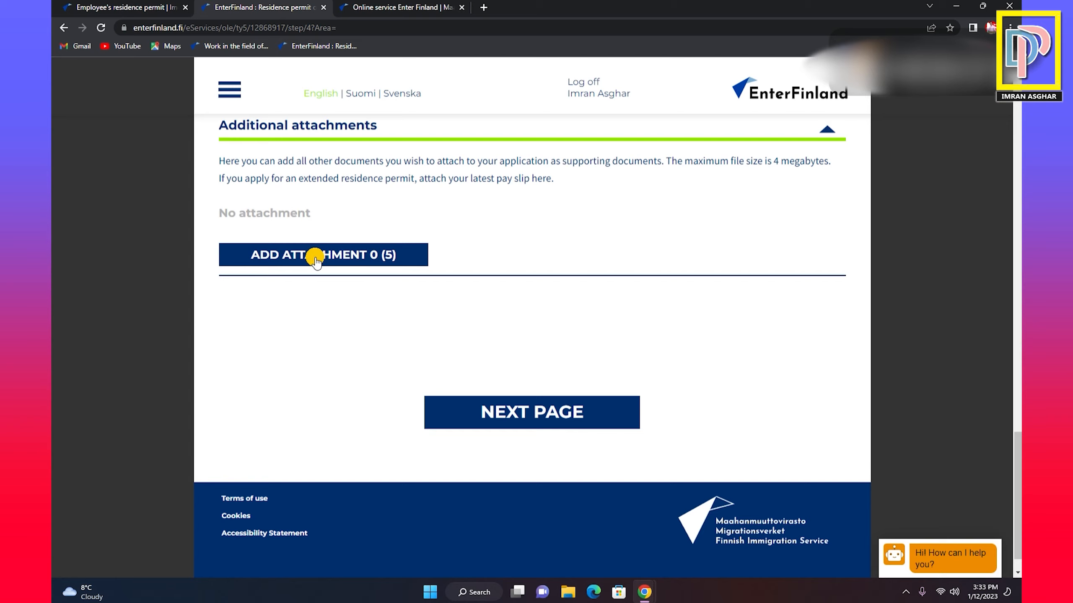
Review the whole Add documents page, from Additional attachments up to the application title and stage overview.
{"action": "scroll", "coordinate": [575, 270], "scroll_direction": "up", "scroll_amount": 15}
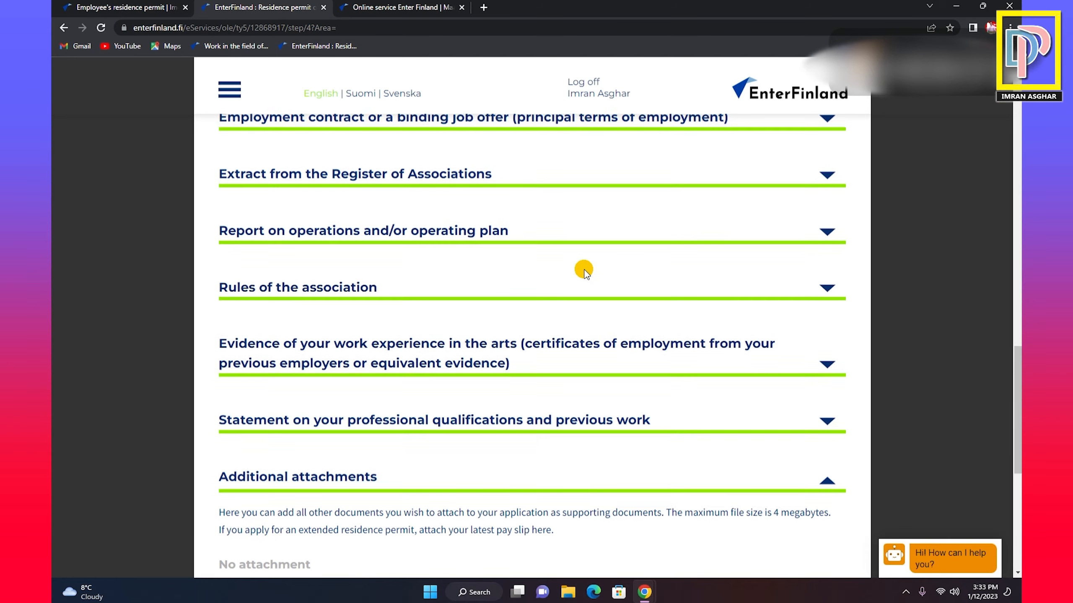
{"action": "scroll", "coordinate": [583, 270], "scroll_direction": "up", "scroll_amount": 7}
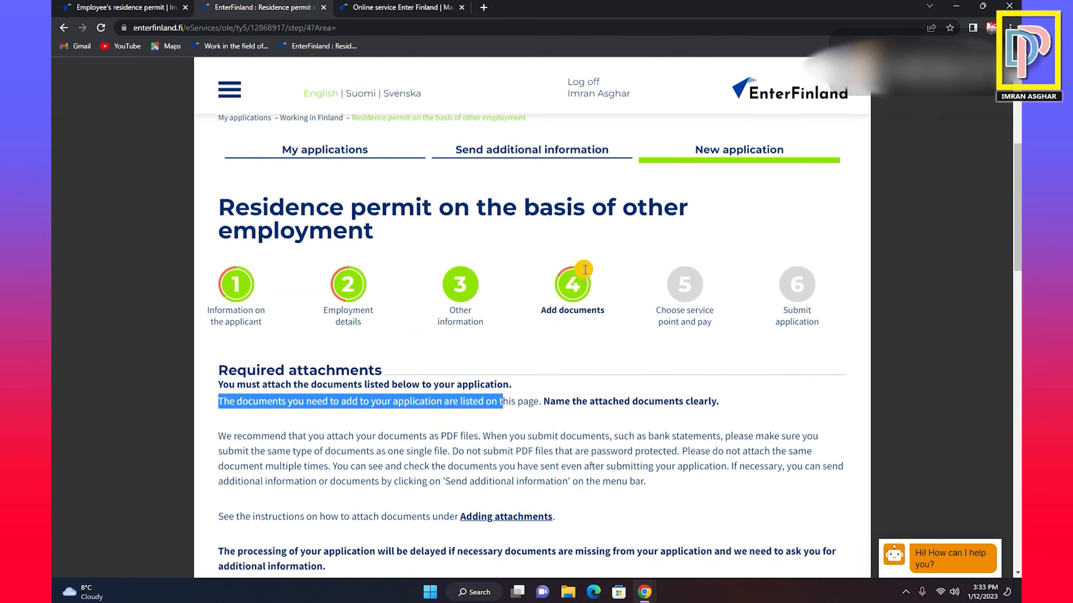
{"action": "scroll", "coordinate": [584, 270], "scroll_direction": "down", "scroll_amount": 10}
{"action": "scroll", "coordinate": [583, 271], "scroll_direction": "down", "scroll_amount": 15}
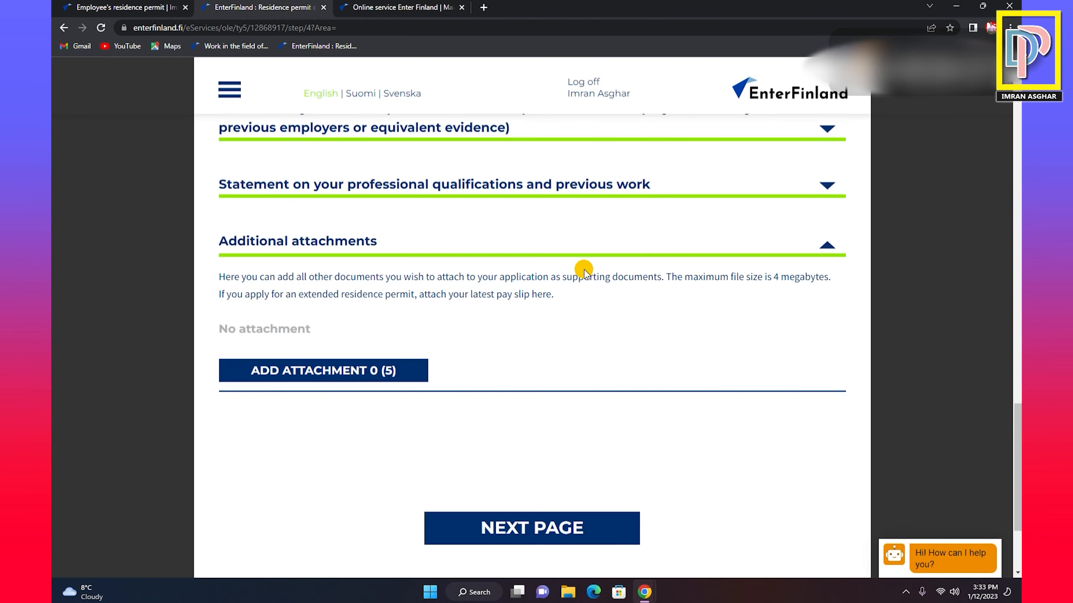
{"action": "scroll", "coordinate": [583, 270], "scroll_direction": "down", "scroll_amount": 4}
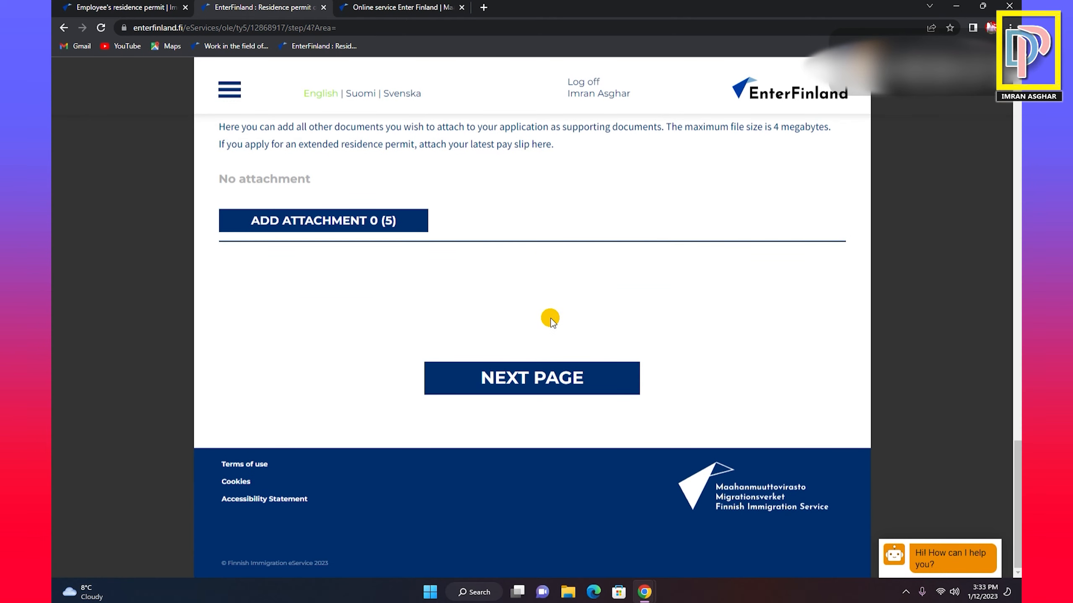
{"action": "scroll", "coordinate": [524, 255], "scroll_direction": "up", "scroll_amount": 5}
{"action": "scroll", "coordinate": [524, 256], "scroll_direction": "up", "scroll_amount": 20}
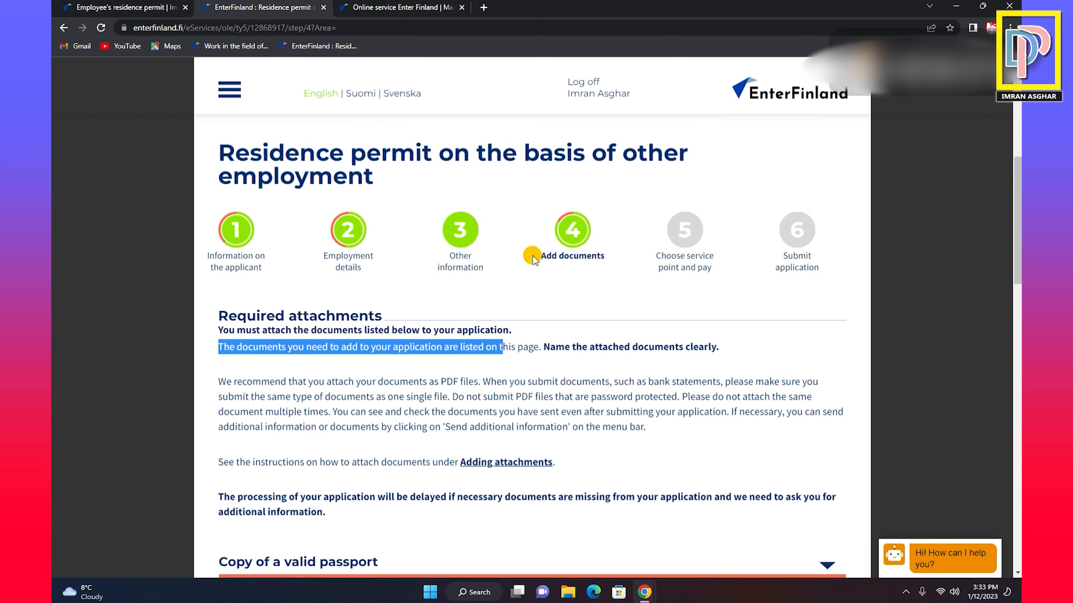
{"action": "left_click", "coordinate": [218, 155]}
{"action": "left_click_drag", "start_coordinate": [217, 155], "coordinate": [612, 175]}
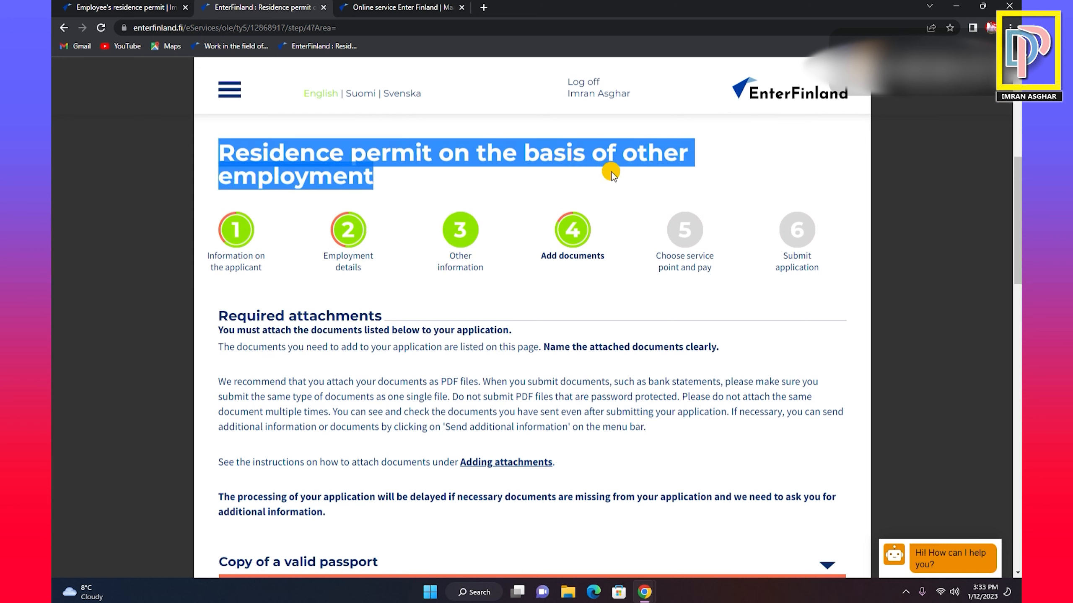
{"action": "left_click", "coordinate": [612, 176]}
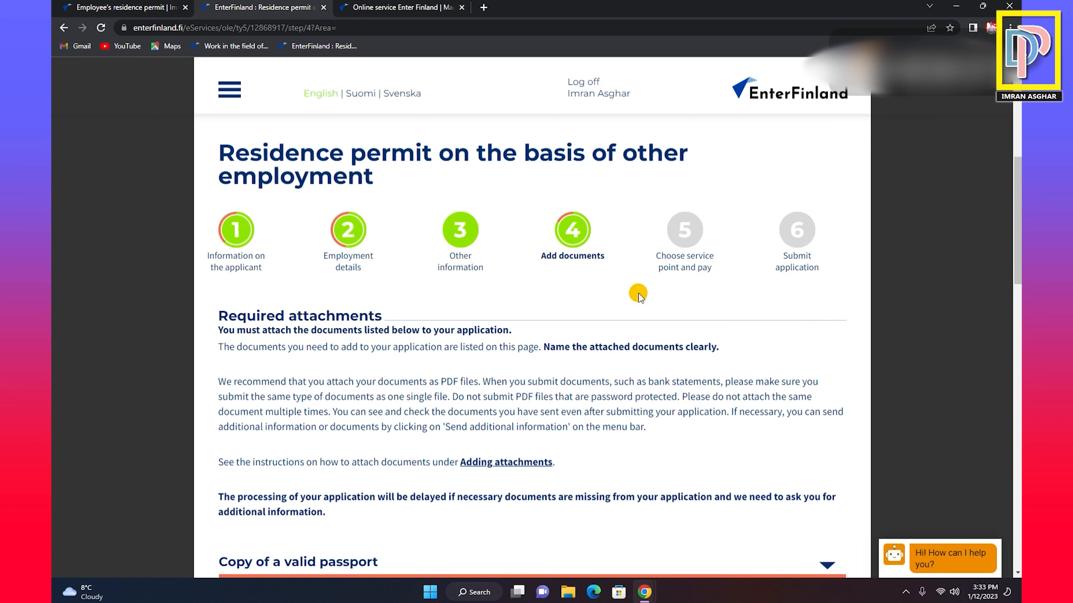
Examine the fifth stage of the application, Choose service point and pay, in the stage overview.
{"action": "left_click_drag", "start_coordinate": [657, 258], "coordinate": [716, 259]}
{"action": "left_click", "coordinate": [715, 263]}
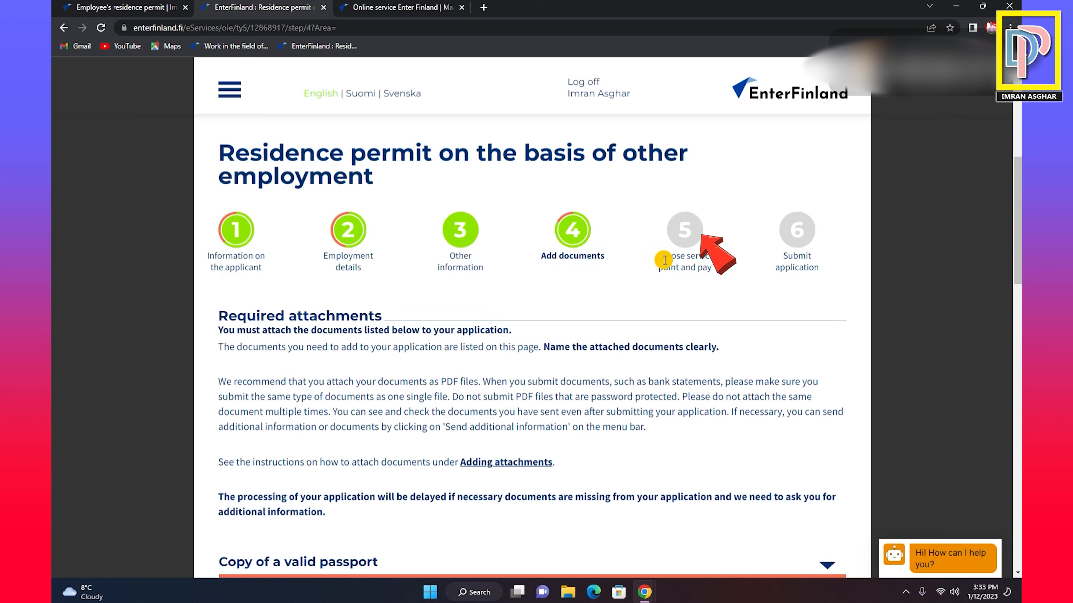
{"action": "left_click_drag", "start_coordinate": [657, 257], "coordinate": [713, 266]}
{"action": "left_click", "coordinate": [717, 267]}
{"action": "left_click", "coordinate": [713, 266]}
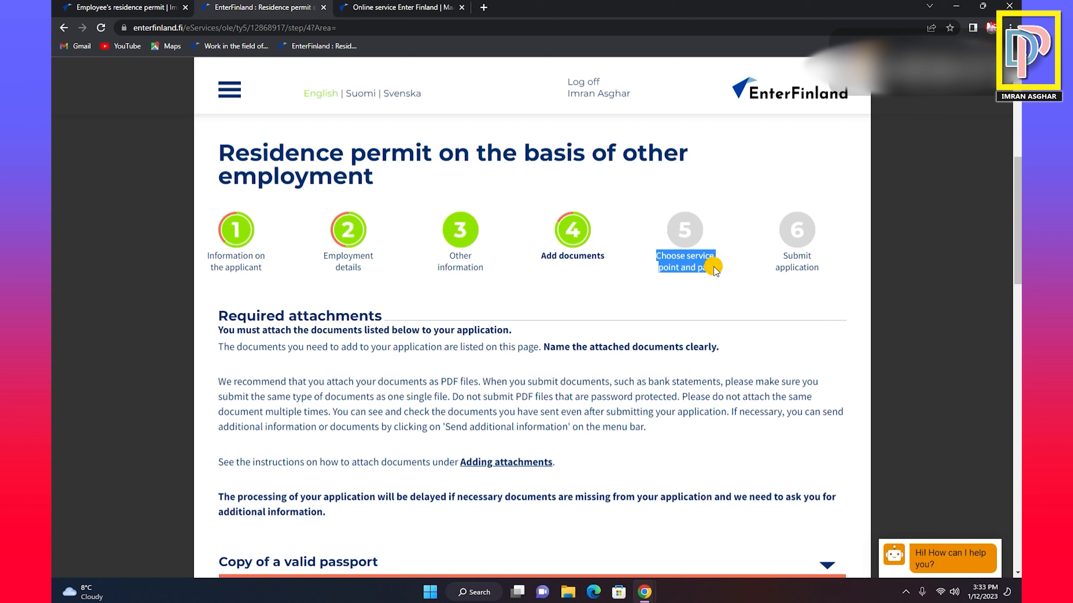
{"action": "left_click", "coordinate": [713, 267]}
{"action": "left_click_drag", "start_coordinate": [656, 257], "coordinate": [714, 270]}
{"action": "left_click", "coordinate": [714, 271]}
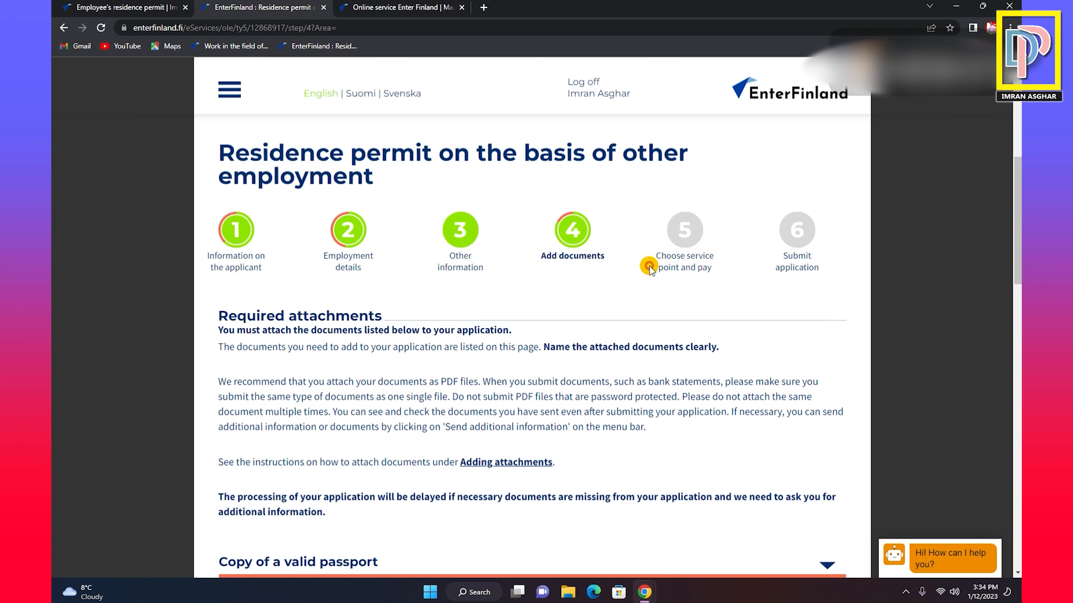
{"action": "left_click_drag", "start_coordinate": [658, 256], "coordinate": [716, 275]}
{"action": "left_click", "coordinate": [715, 275]}
Examine the final Submit application stage and the service point and payment stage that precedes it.
{"action": "scroll", "coordinate": [698, 263], "scroll_direction": "down", "scroll_amount": 1}
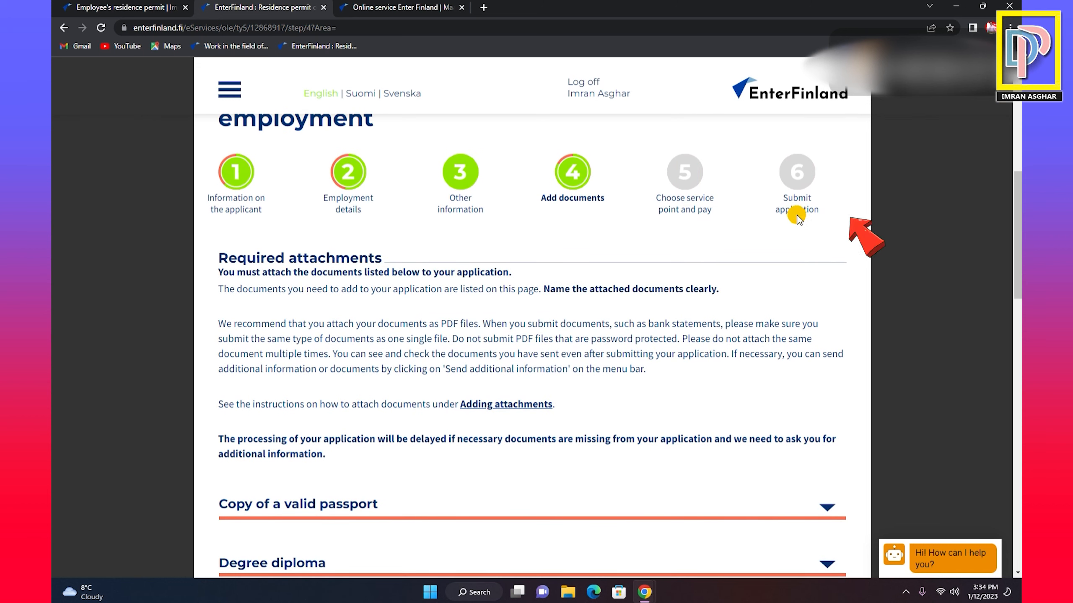
{"action": "left_click_drag", "start_coordinate": [780, 199], "coordinate": [827, 211]}
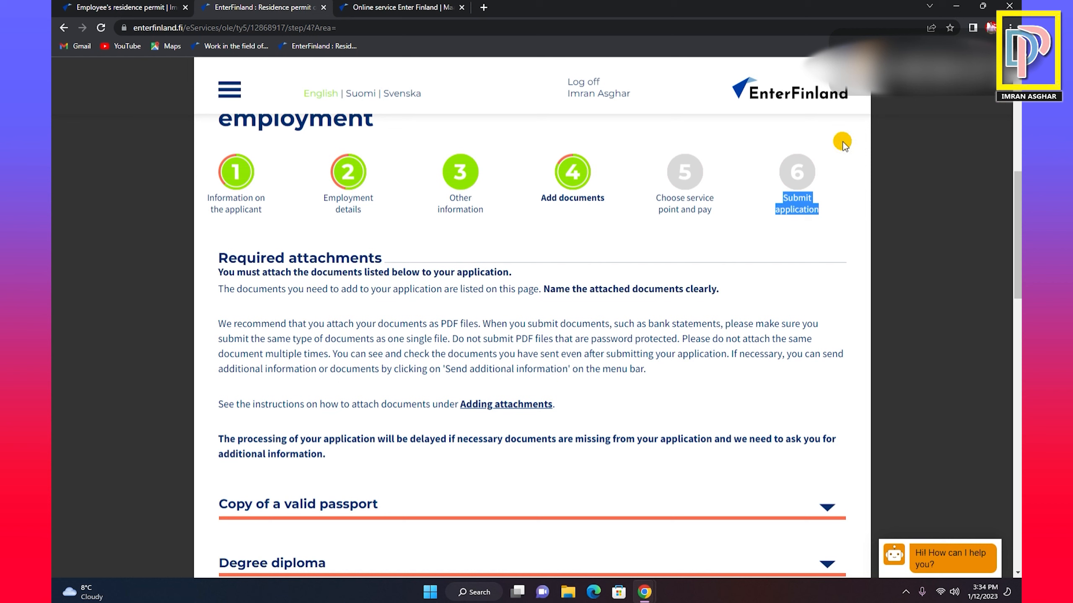
{"action": "left_click", "coordinate": [761, 227]}
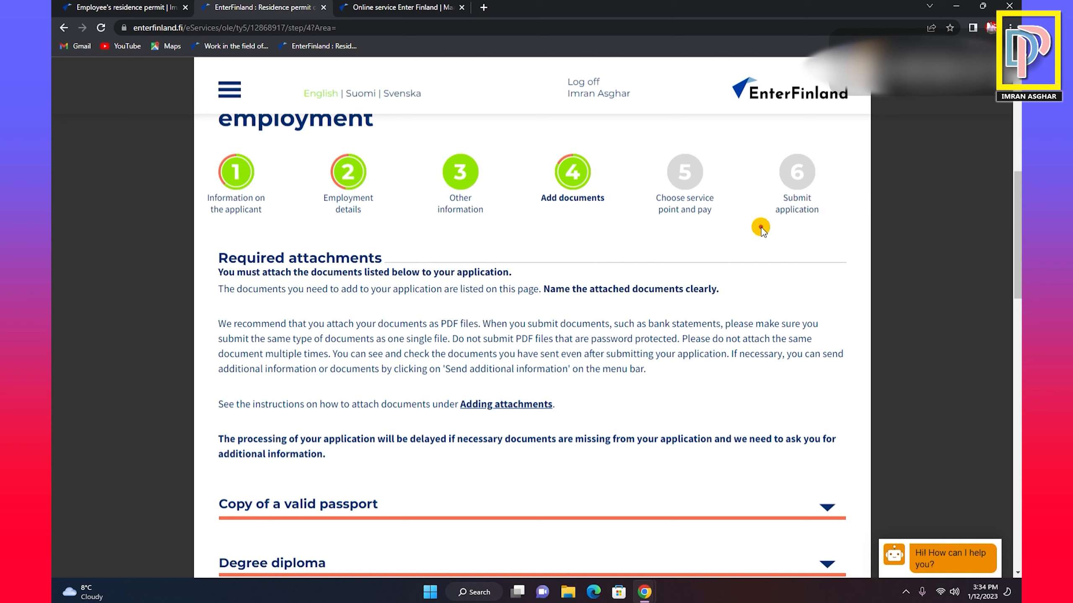
{"action": "left_click_drag", "start_coordinate": [655, 200], "coordinate": [722, 202]}
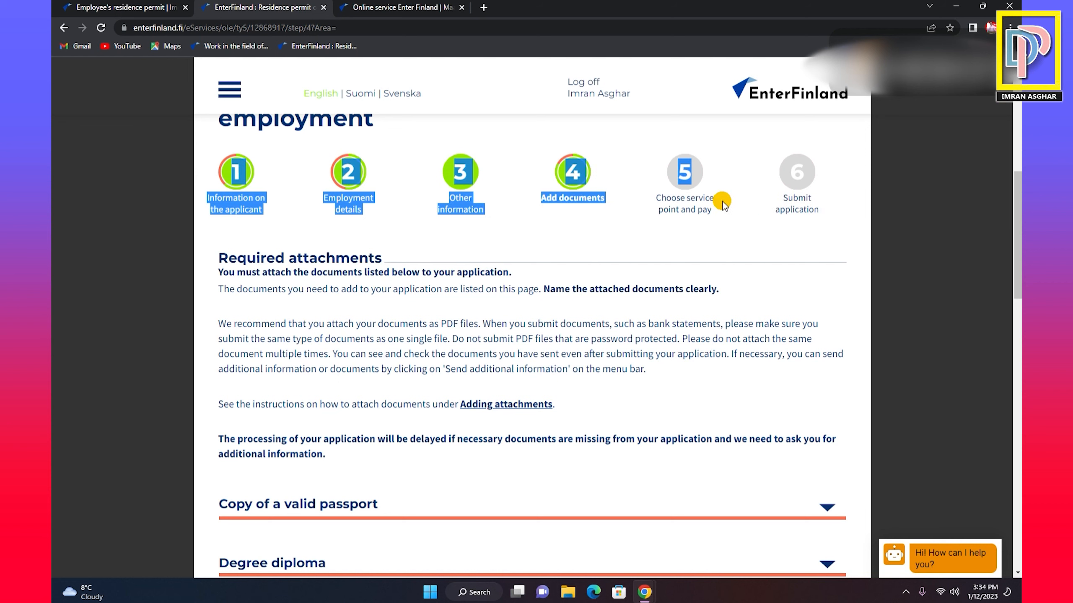
{"action": "left_click", "coordinate": [723, 215]}
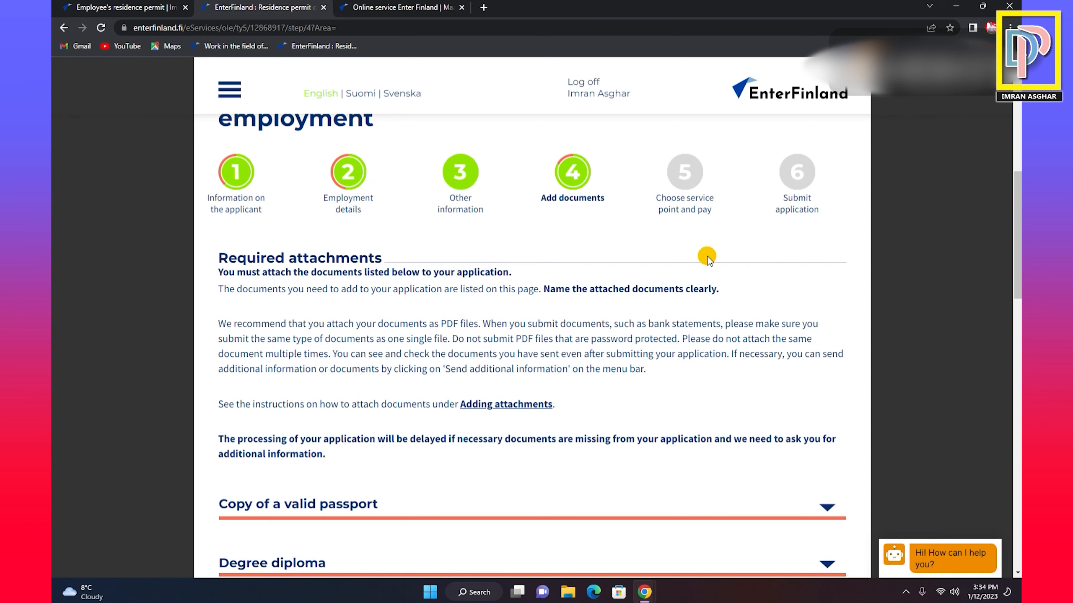
Review the required and other attachment sections down to Additional attachments and back up to the passport copy.
{"action": "scroll", "coordinate": [789, 185], "scroll_direction": "down", "scroll_amount": 1}
{"action": "scroll", "coordinate": [796, 164], "scroll_direction": "up", "scroll_amount": 1}
{"action": "scroll", "coordinate": [802, 191], "scroll_direction": "down", "scroll_amount": 5}
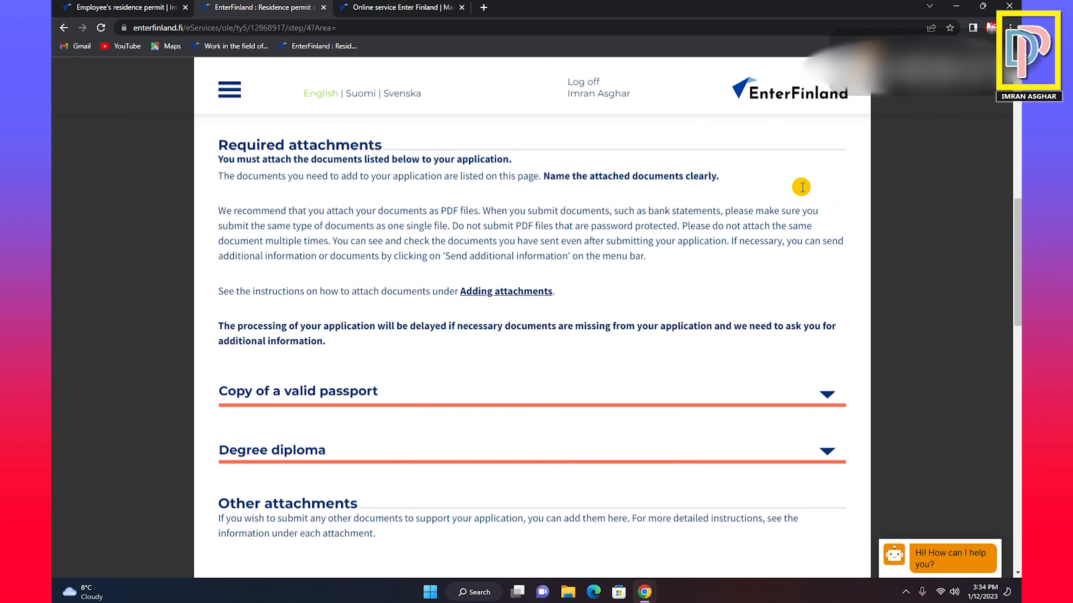
{"action": "scroll", "coordinate": [801, 187], "scroll_direction": "down", "scroll_amount": 6}
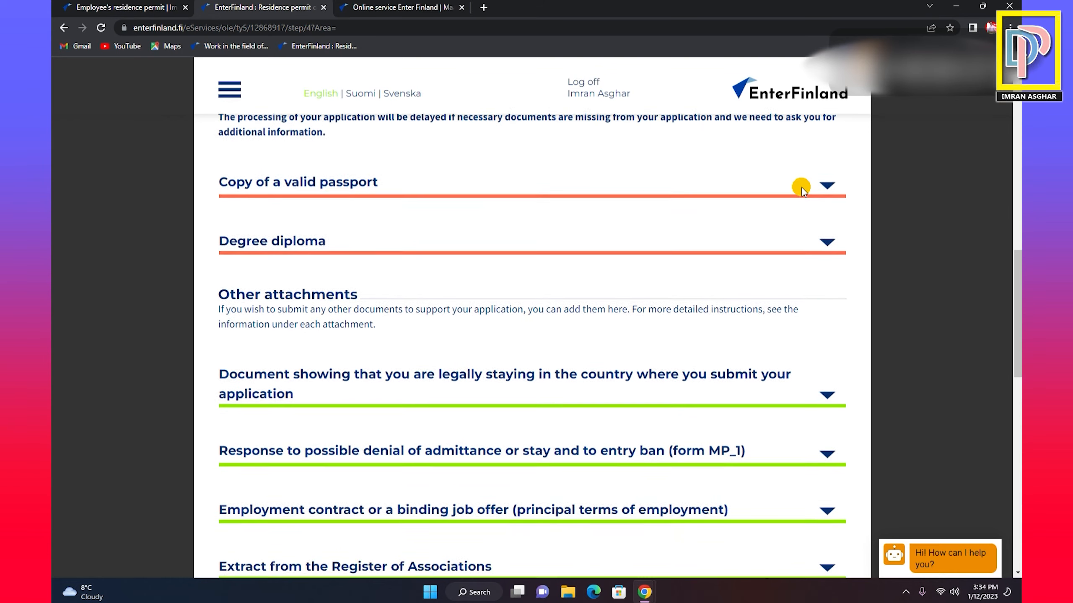
{"action": "scroll", "coordinate": [802, 193], "scroll_direction": "down", "scroll_amount": 2}
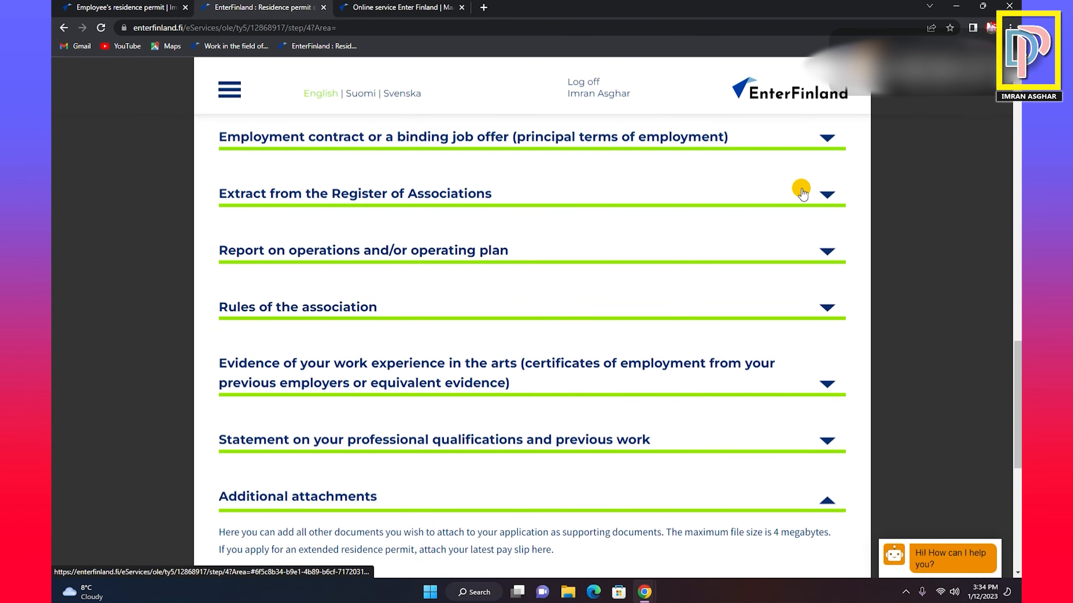
{"action": "scroll", "coordinate": [802, 192], "scroll_direction": "up", "scroll_amount": 4}
{"action": "scroll", "coordinate": [801, 192], "scroll_direction": "up", "scroll_amount": 5}
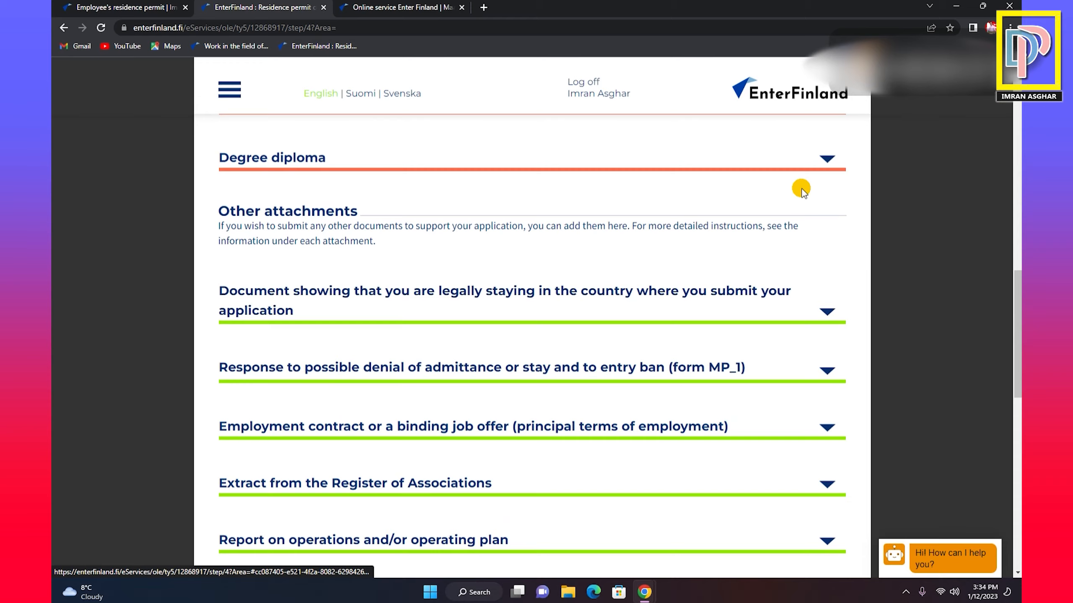
{"action": "scroll", "coordinate": [802, 192], "scroll_direction": "up", "scroll_amount": 3}
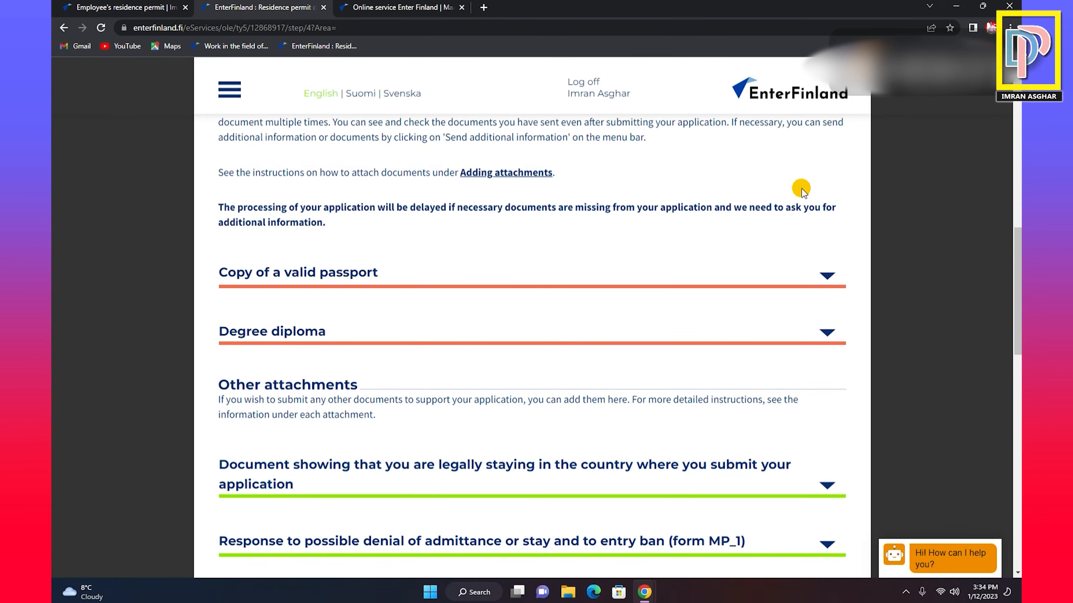